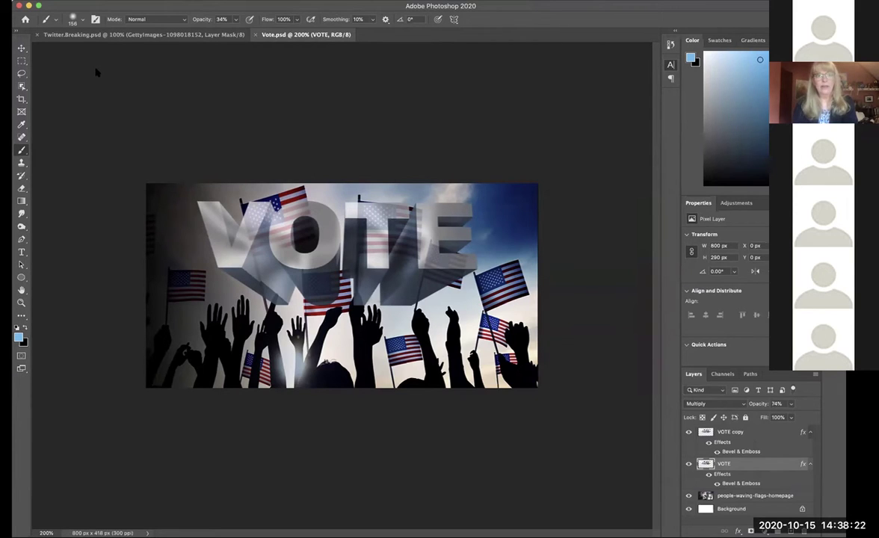
key("h")
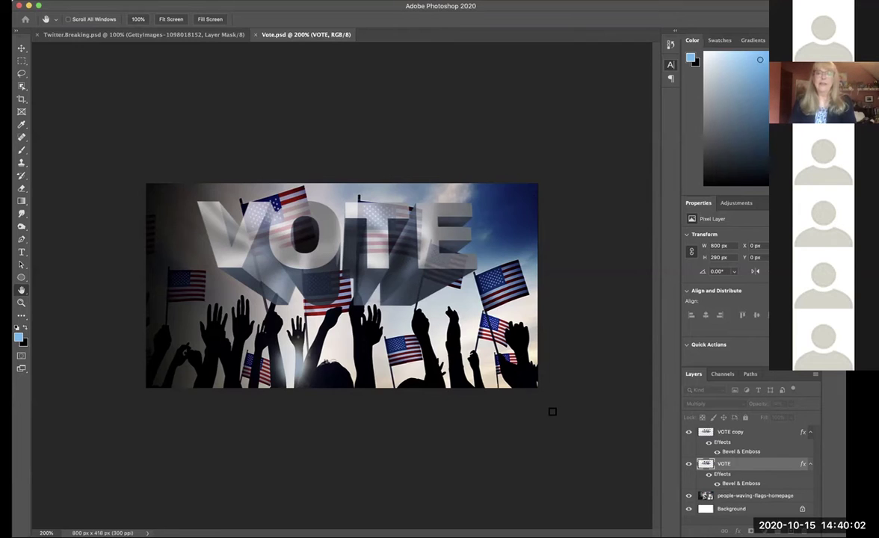
key("b")
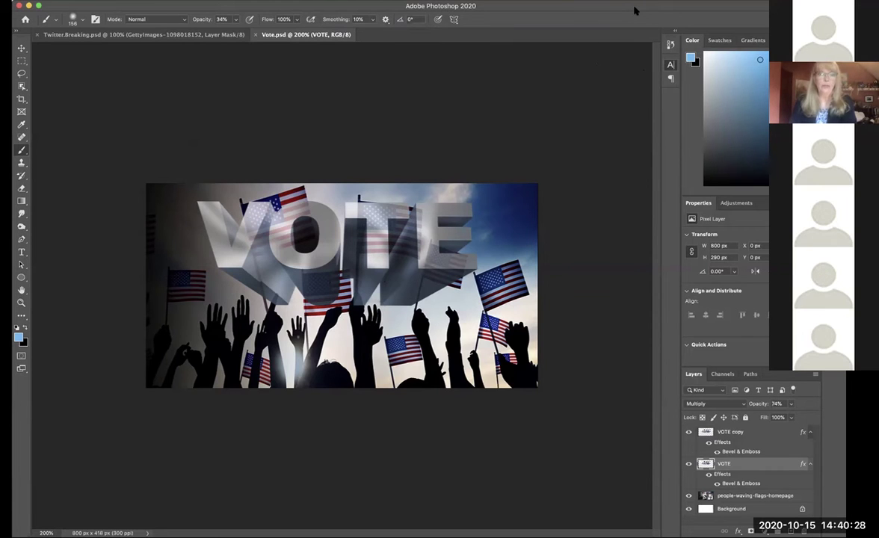
left_click_drag(634, 10, 622, 164)
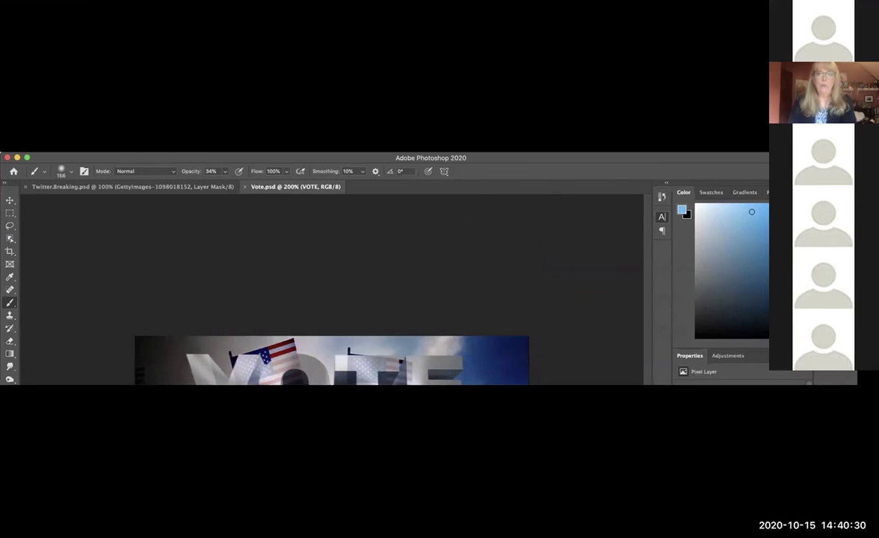
left_click_drag(518, 156, 473, 13)
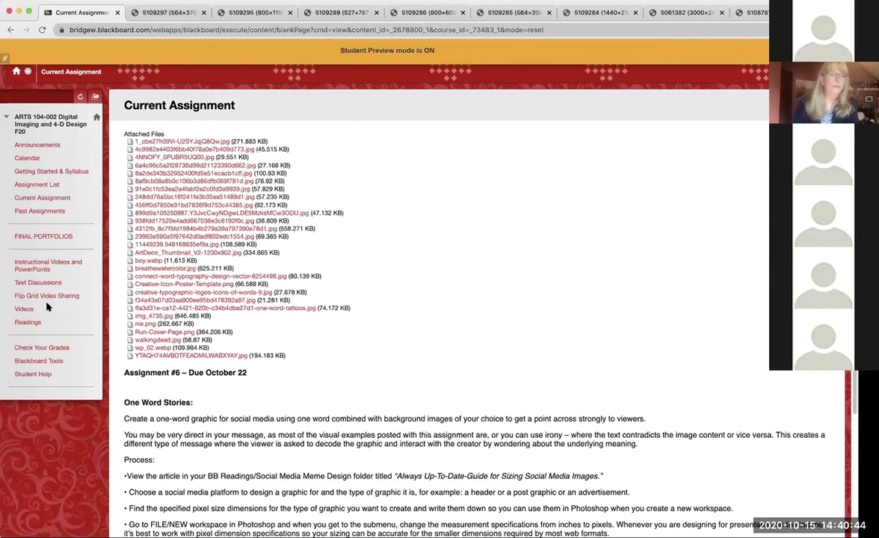
Open the article "Always Up-To-Date Guide for Sizing Social Media Images" from the Social Media Meme Design folder in the Blackboard course's Readings.
left_click(31, 322)
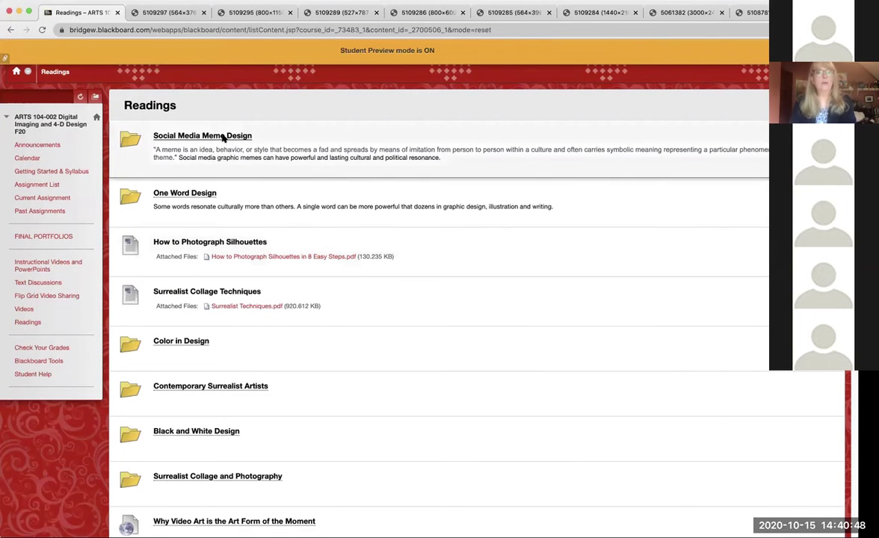
left_click(230, 136)
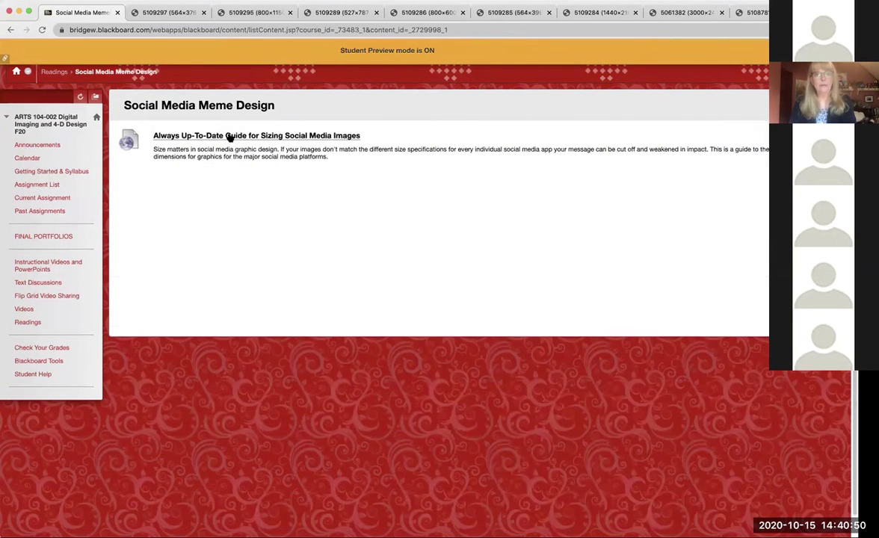
left_click(273, 136)
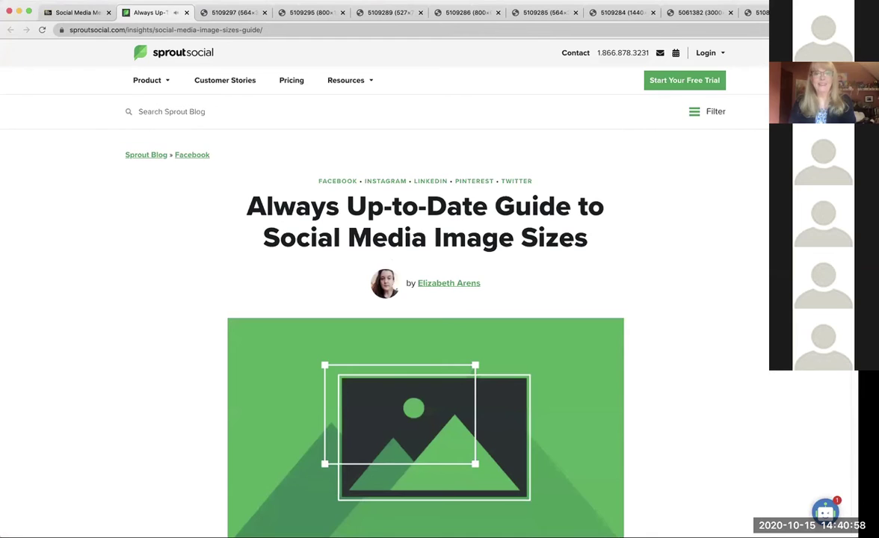
Go to the Facebook section of the article from its list of social media image sizes per network.
scroll(425, 359, "down", 2)
scroll(425, 299, "down", 5)
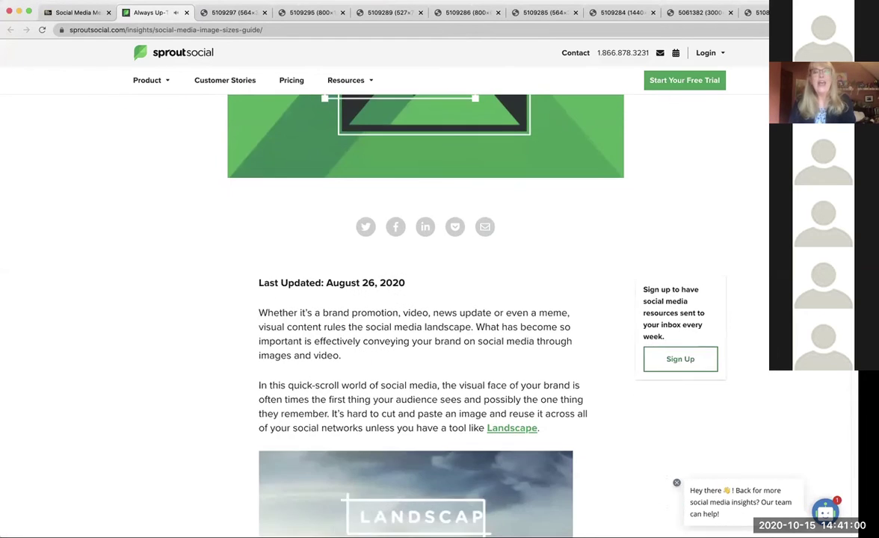
scroll(425, 299, "down", 5)
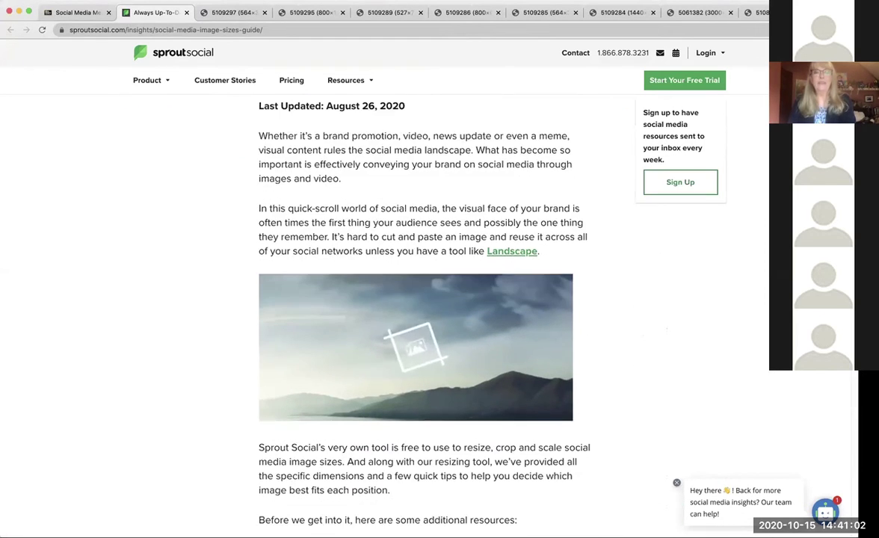
scroll(425, 299, "down", 4)
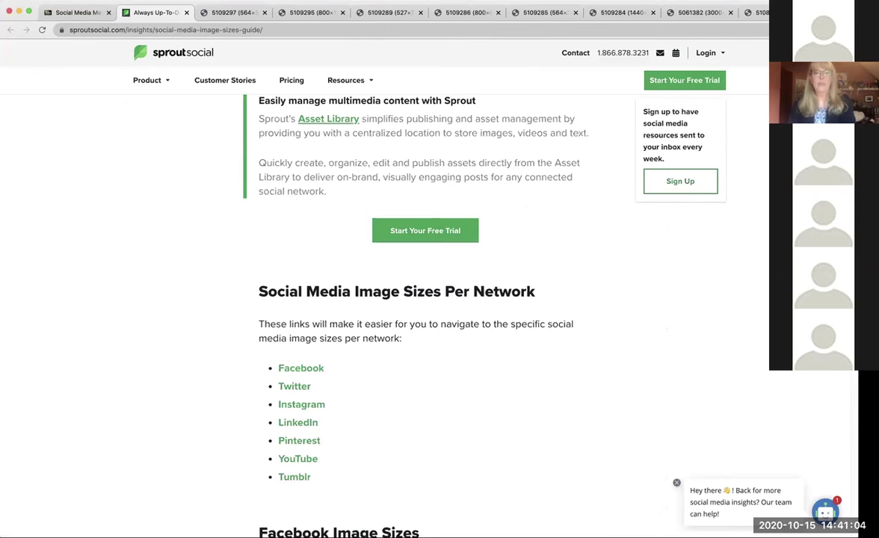
scroll(425, 299, "down", 1)
scroll(646, 275, "down", 1)
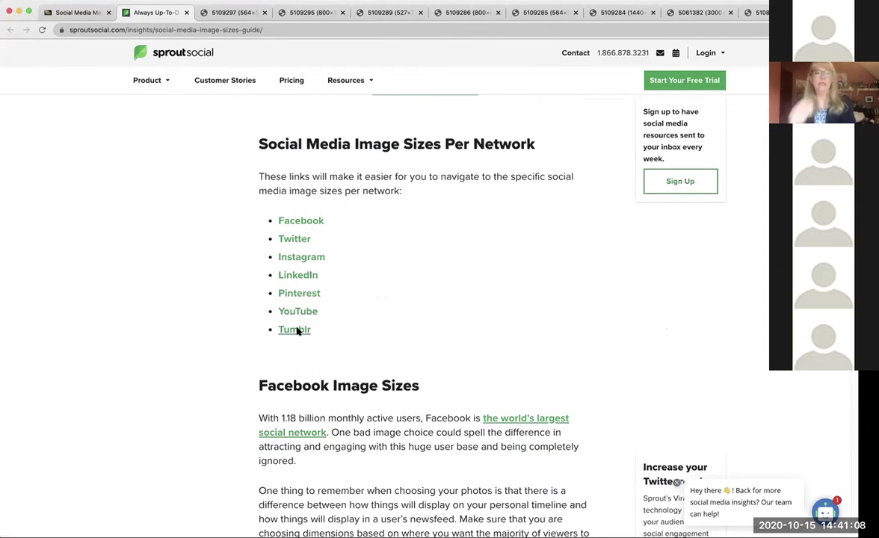
left_click(315, 223)
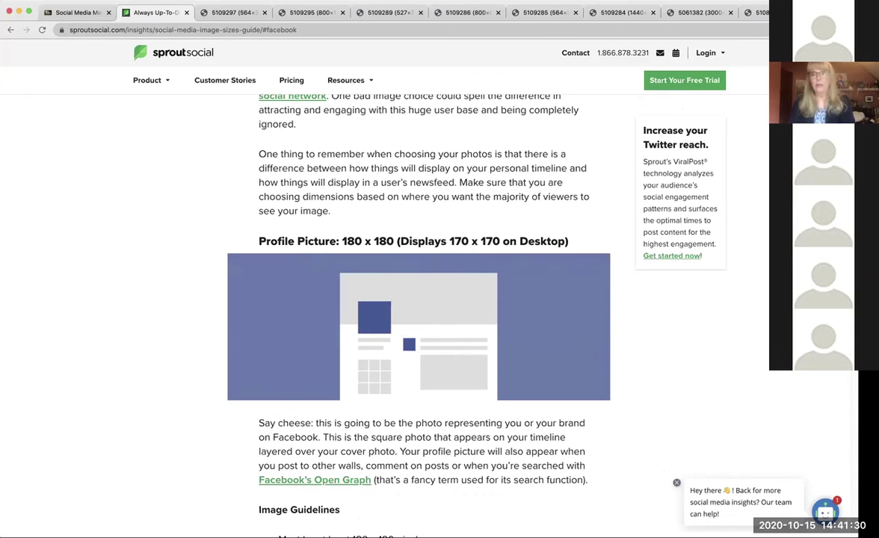
Examine the Facebook profile picture and business page profile picture size guidelines.
scroll(419, 299, "down", 6)
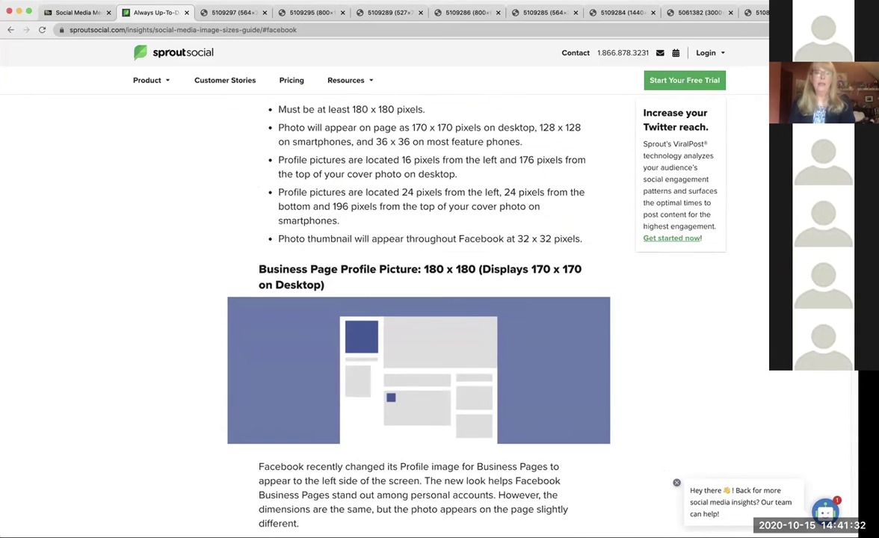
key("Down")
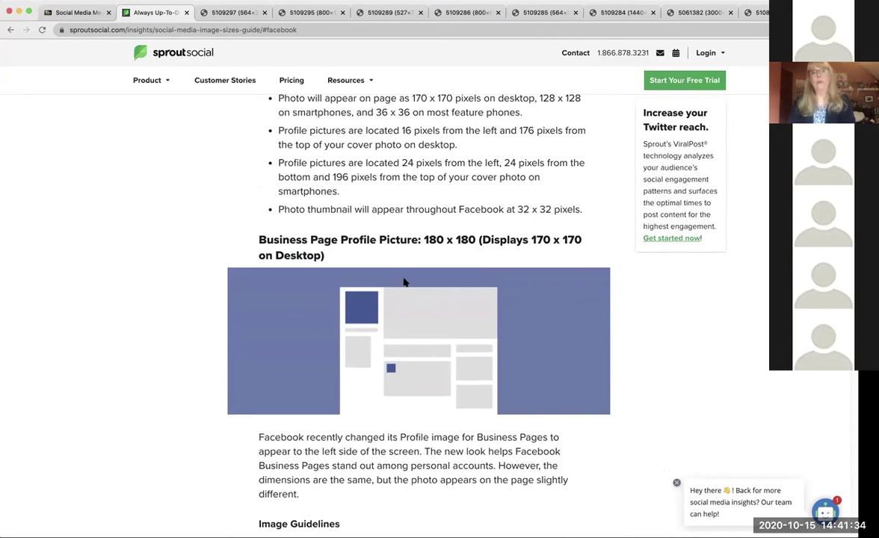
scroll(403, 282, "up", 1)
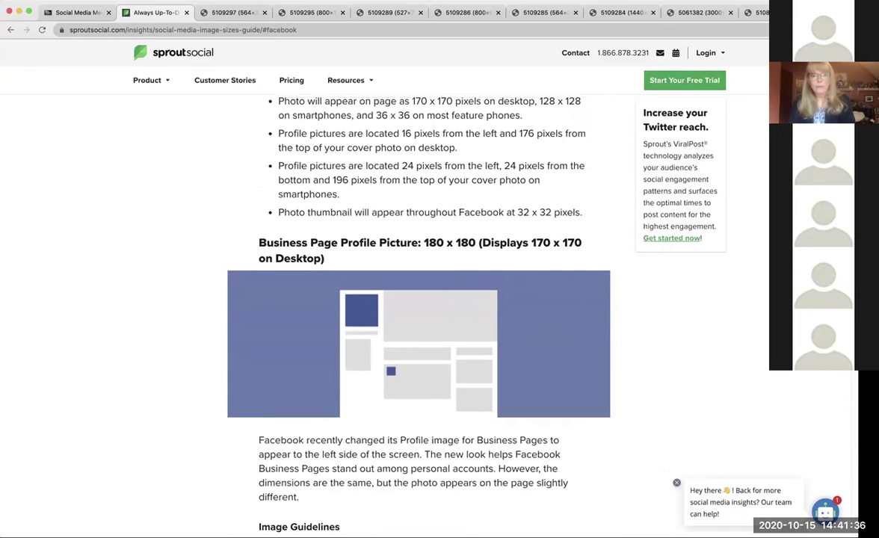
Examine the Facebook cover photo and shared image size guidelines, and return to the start of the article.
scroll(418, 299, "down", 6)
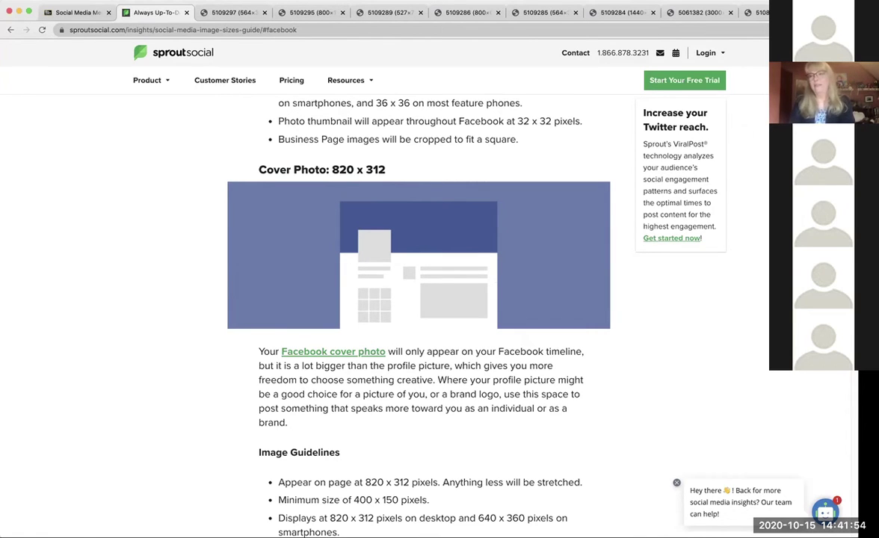
scroll(418, 299, "down", 1)
scroll(418, 299, "down", 2)
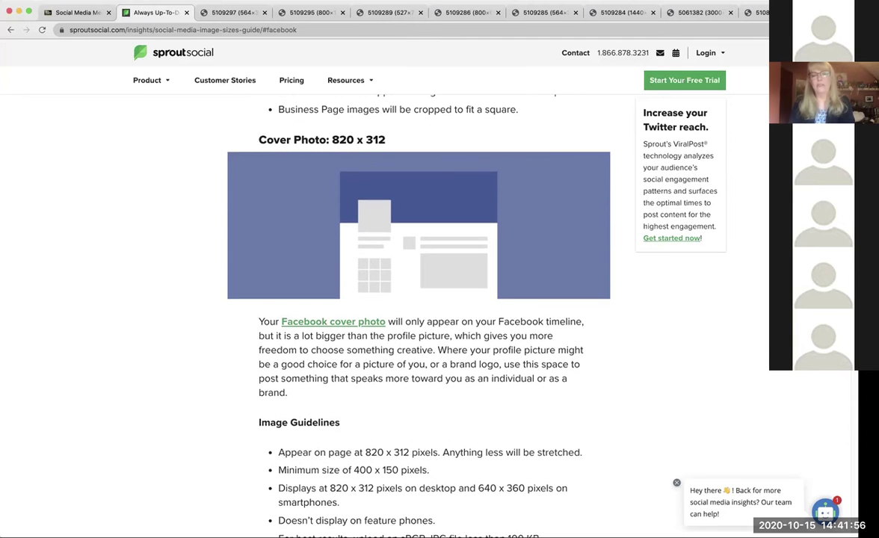
scroll(418, 299, "down", 2)
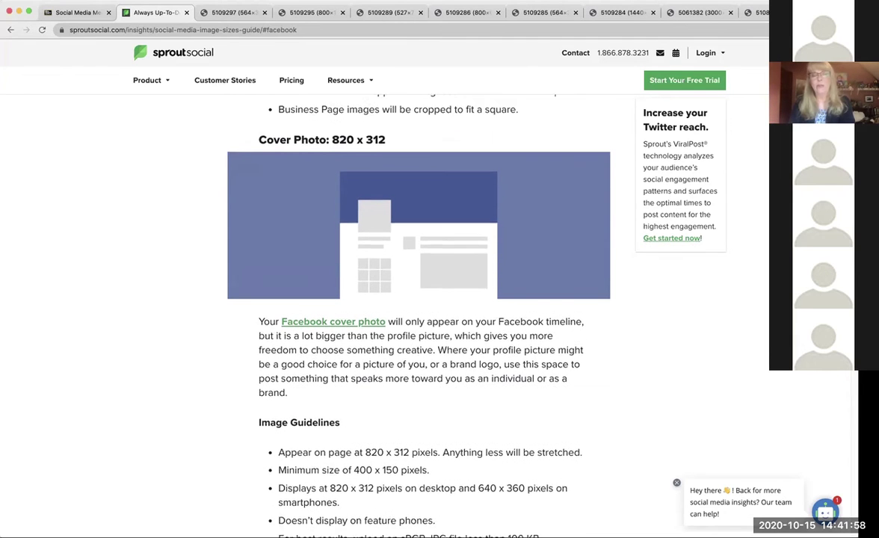
scroll(418, 299, "up", 3)
scroll(419, 299, "down", 1)
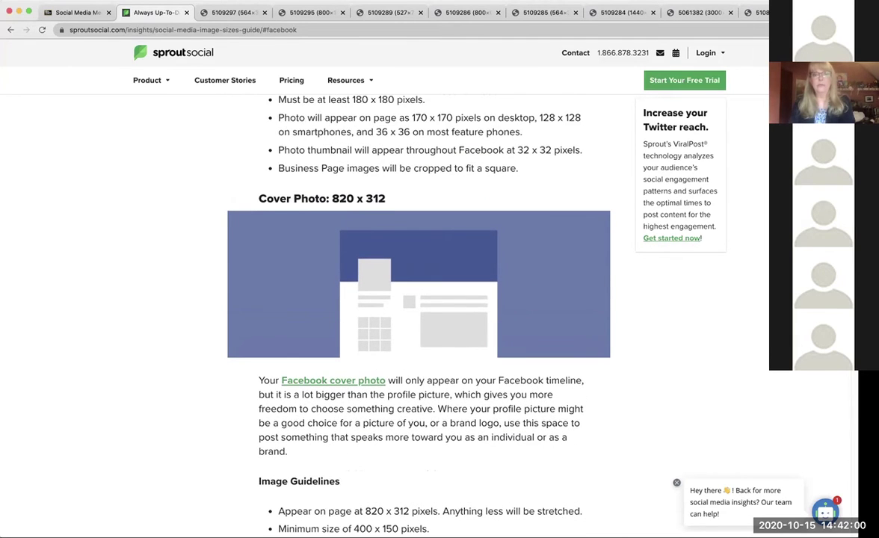
scroll(418, 299, "down", 2)
scroll(419, 299, "down", 8)
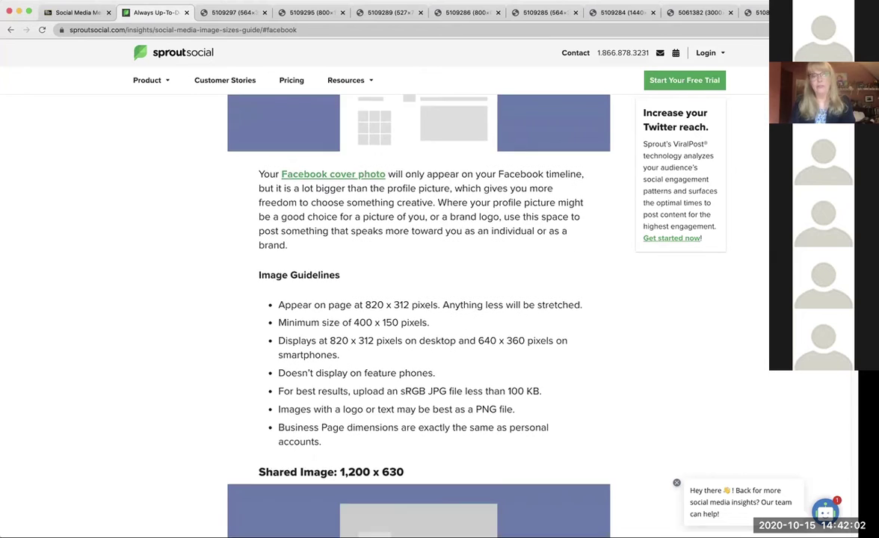
scroll(672, 239, "down", 2)
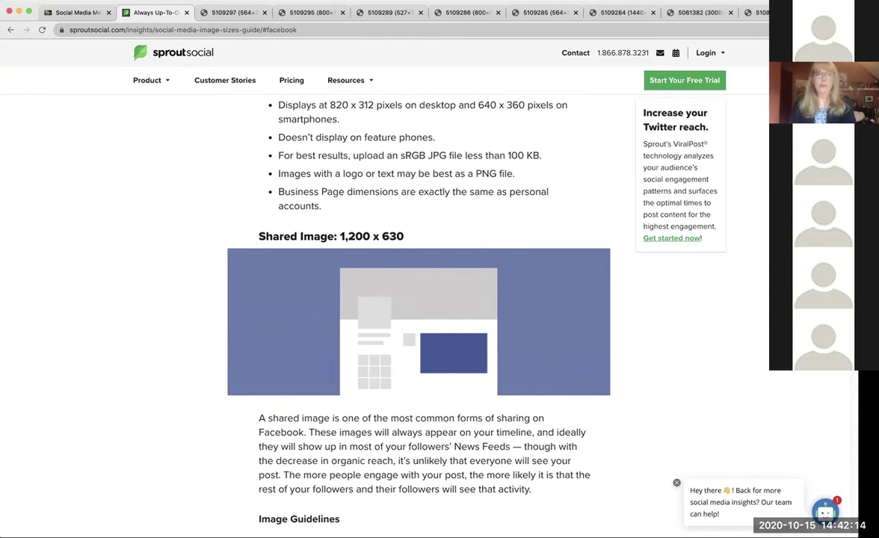
scroll(419, 314, "up", 5)
scroll(419, 314, "up", 20)
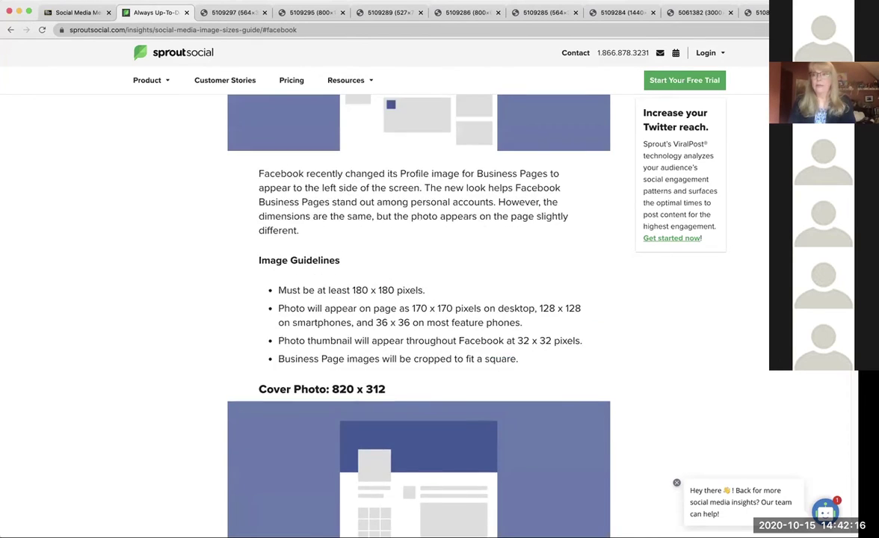
scroll(418, 314, "up", 3)
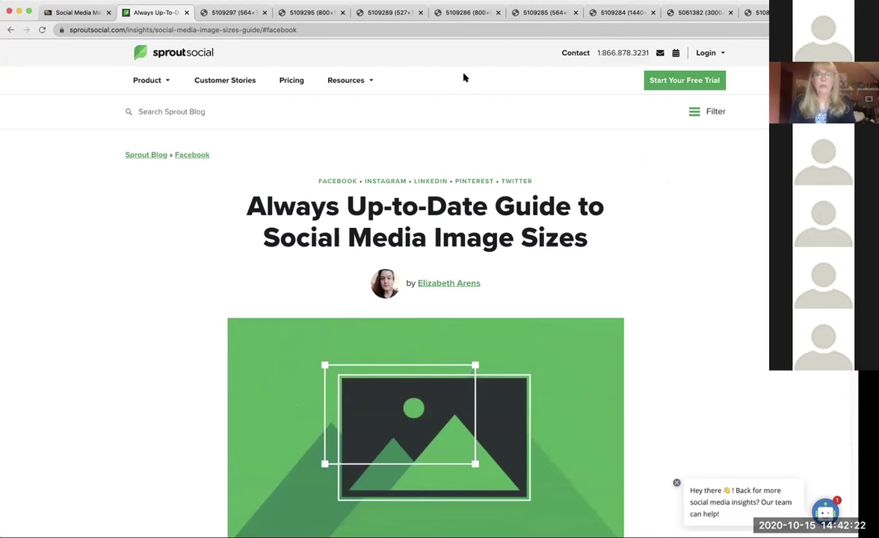
Switch to Vote.psd in Photoshop and hide the VOTE copy and VOTE layers to view the flag photo alone.
left_click(506, 35)
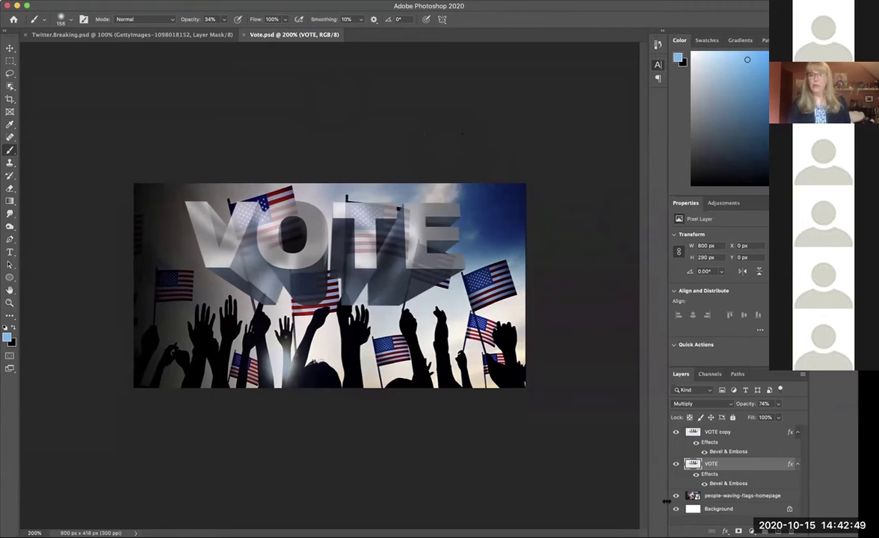
left_click(675, 432)
left_click(675, 464)
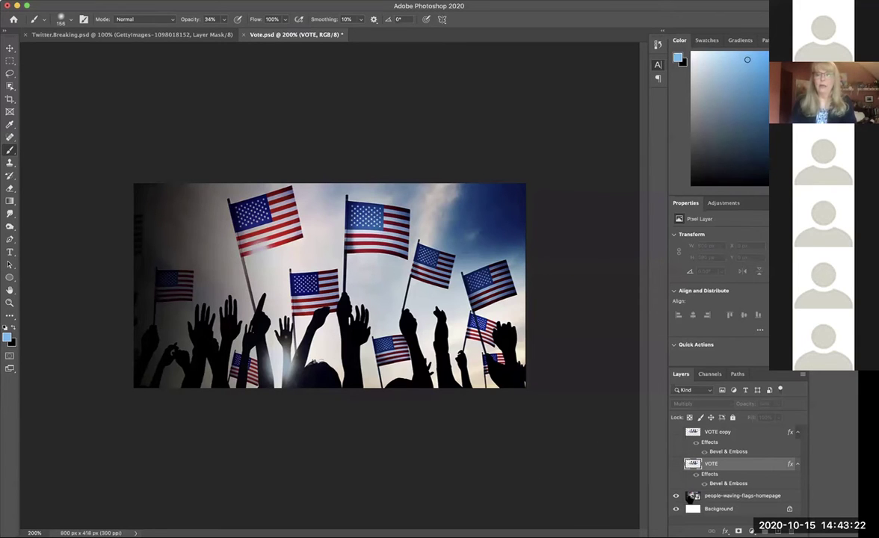
Show the VOTE layer again and toggle the VOTE copy layer off and on to compare the two text layers.
left_click(675, 466)
left_click(675, 465)
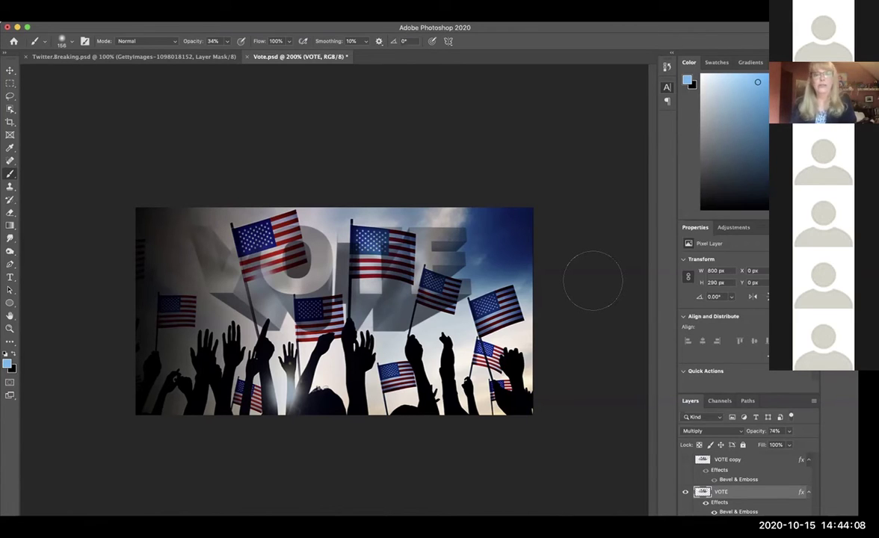
left_click(685, 460)
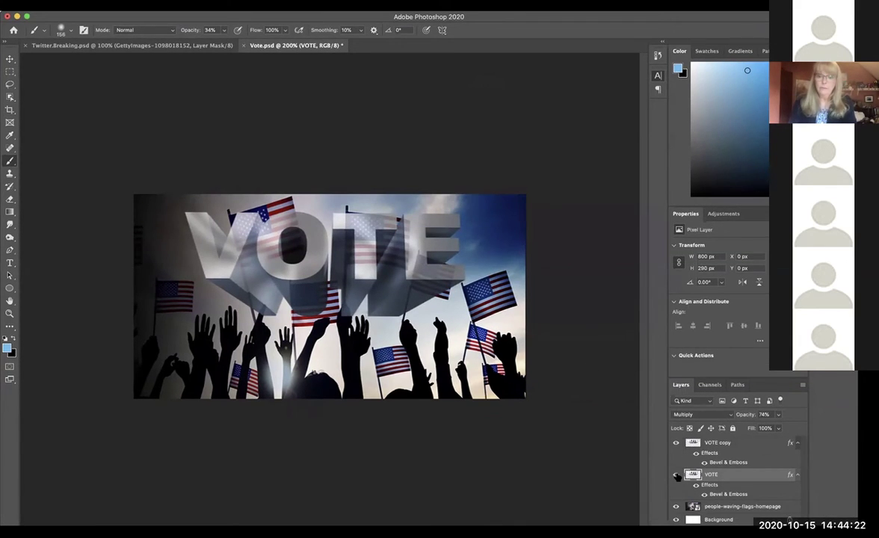
left_click(675, 442)
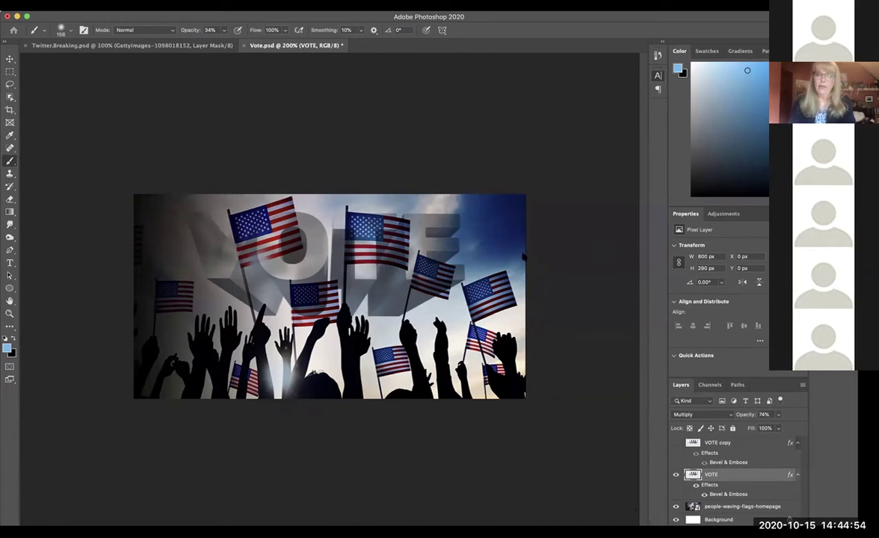
left_click(676, 443)
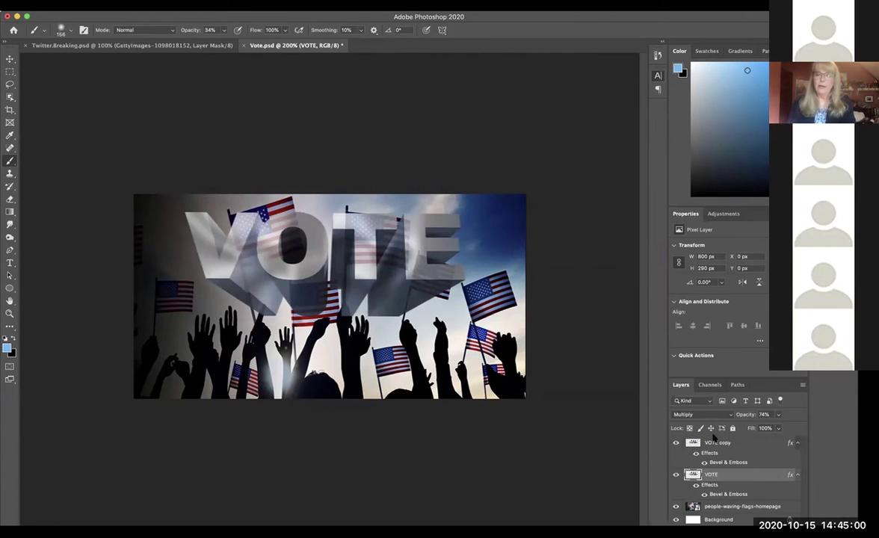
Set the VOTE copy layer's opacity to 100%.
left_click(744, 444)
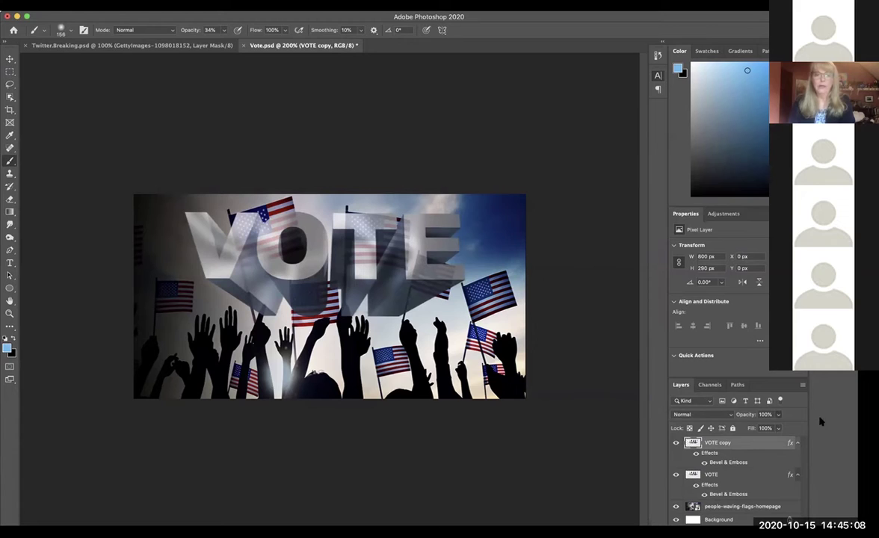
left_click_drag(778, 415, 821, 420)
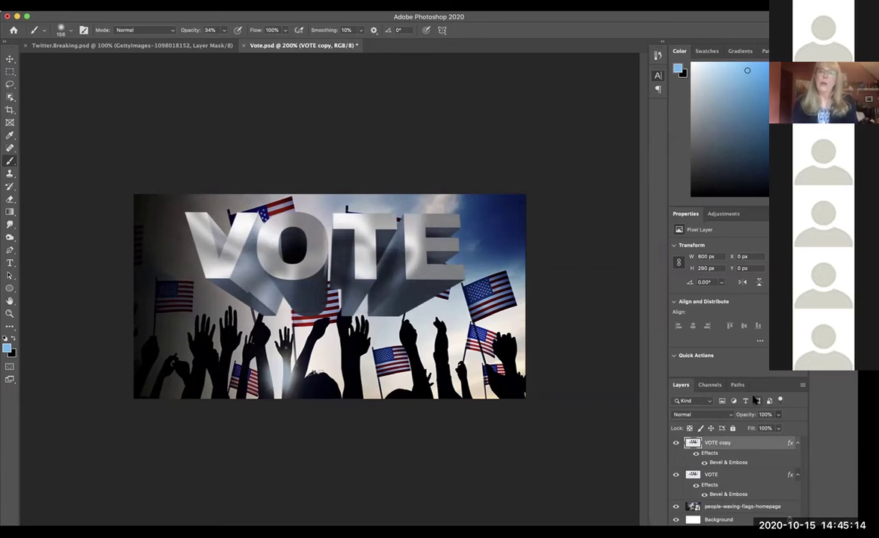
left_click(756, 401)
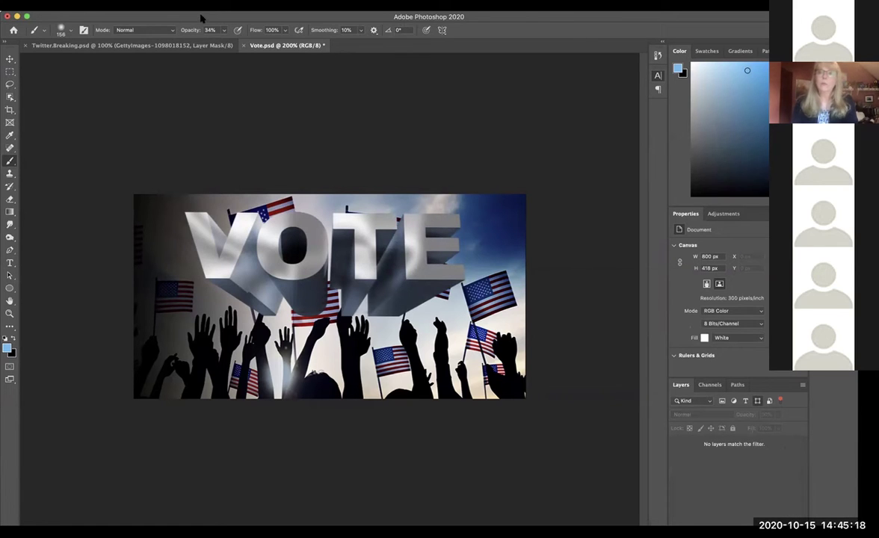
left_click_drag(200, 17, 196, 87)
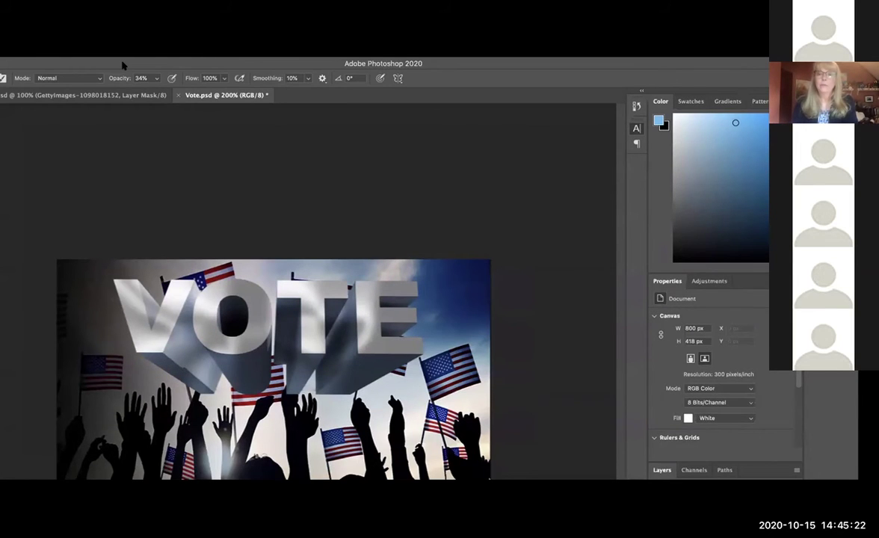
double_click(123, 66)
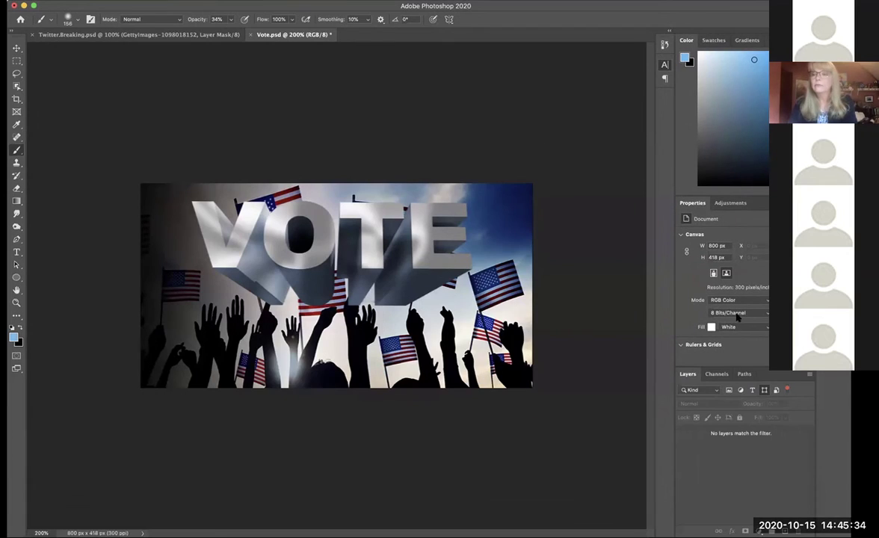
left_click(717, 374)
left_click(686, 376)
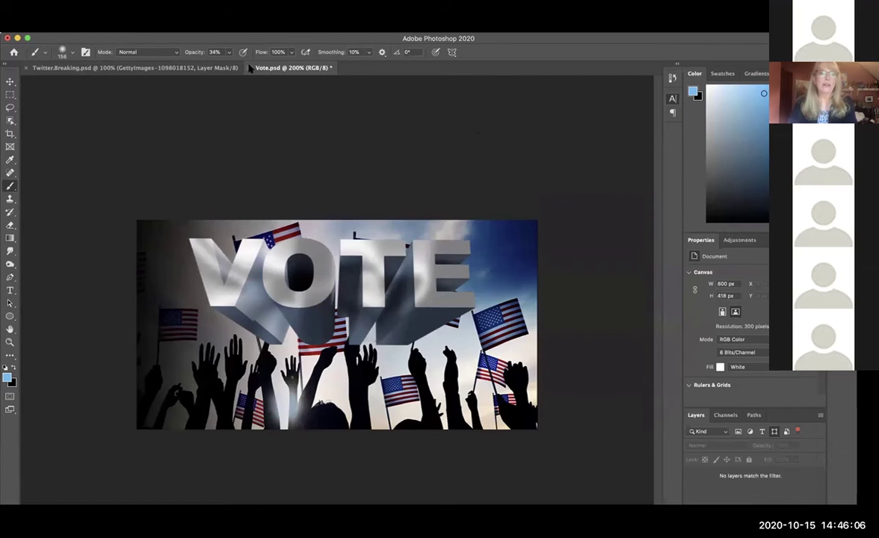
Close Vote.psd without keeping the changes, reopen it, and activate the Move tool.
key("super+w")
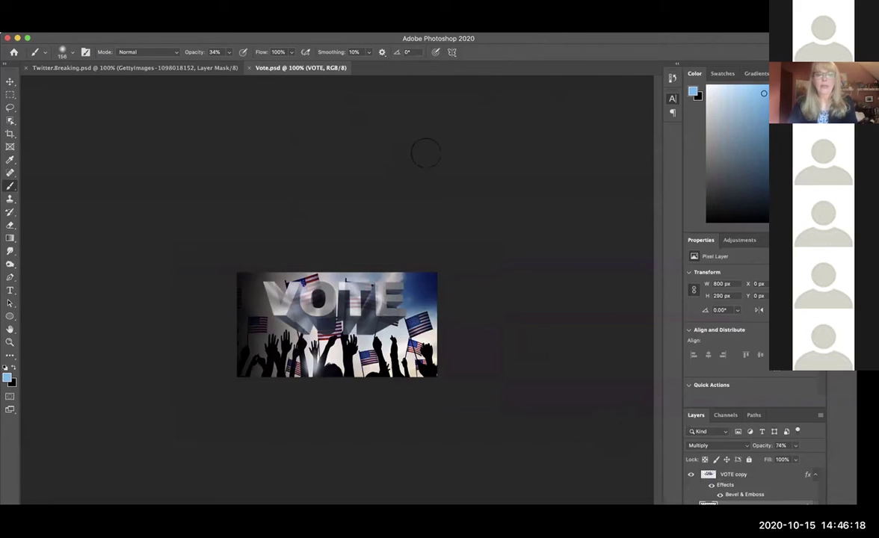
key("super+plus")
key("super+plus")
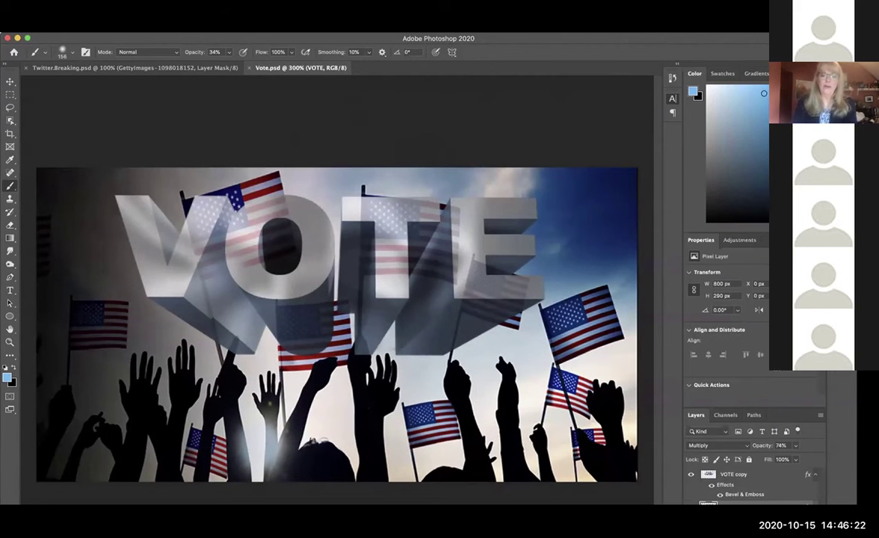
key("super+plus")
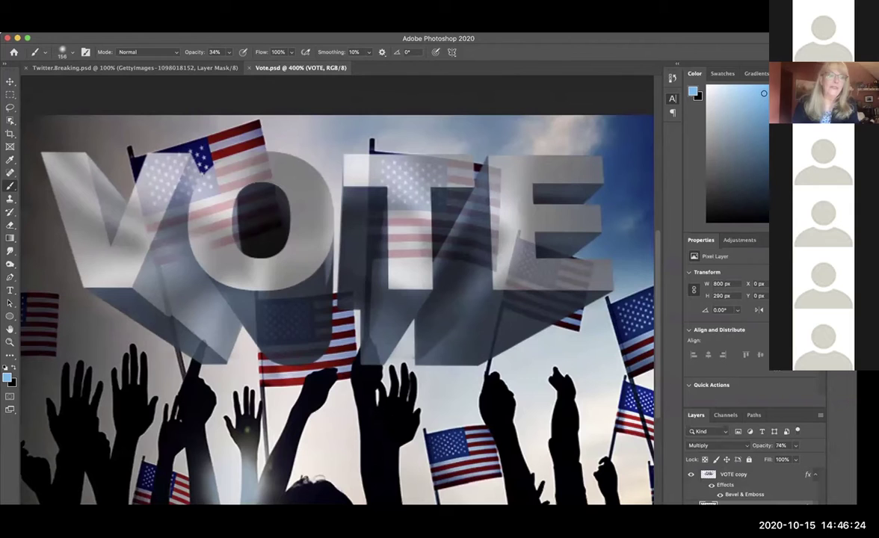
left_click(10, 80)
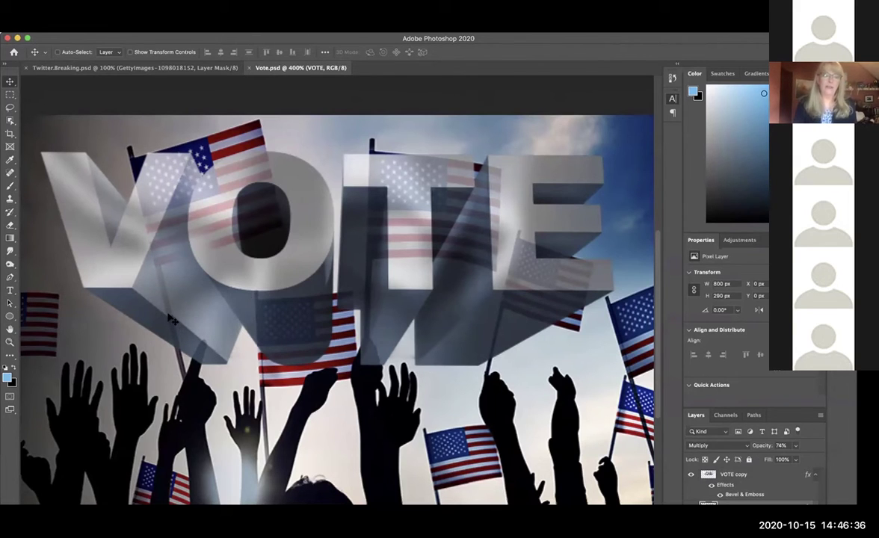
key("super+minus")
key("super+minus")
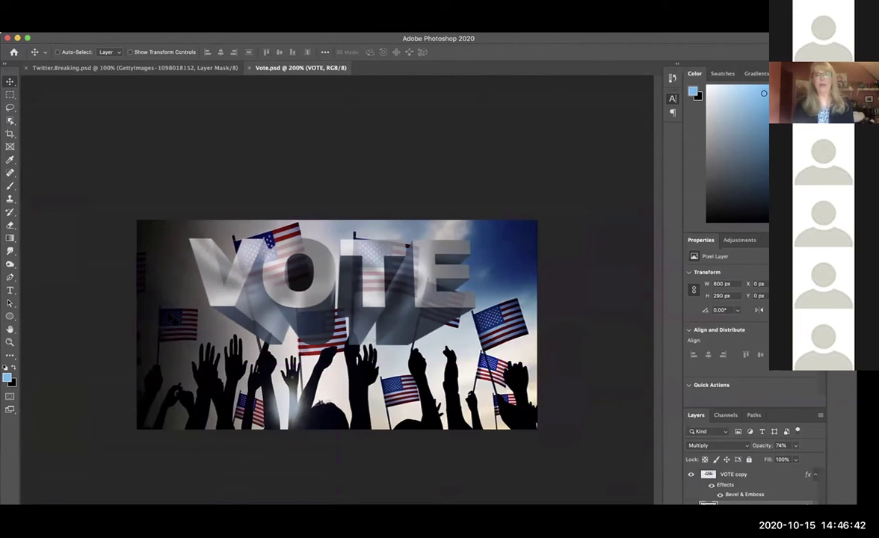
double_click(302, 37)
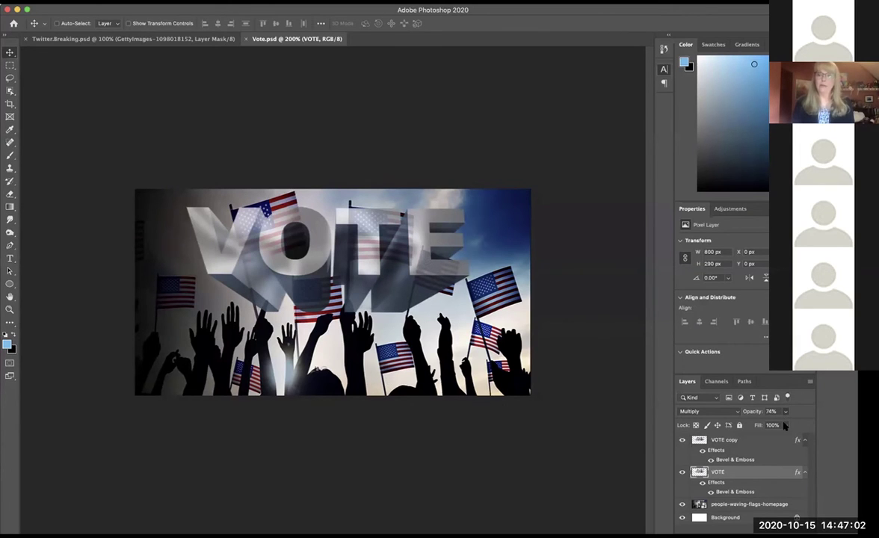
Try several opacity levels between 38% and 100% on the VOTE layer and settle on 84%.
key("5")
key("7")
key("3")
key("8")
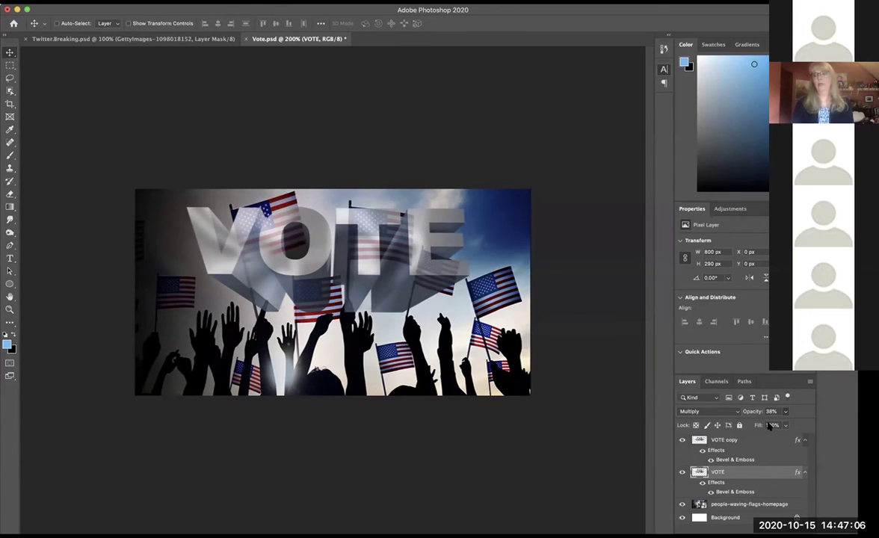
key("6")
key("8")
key("7")
key("1")
key("0")
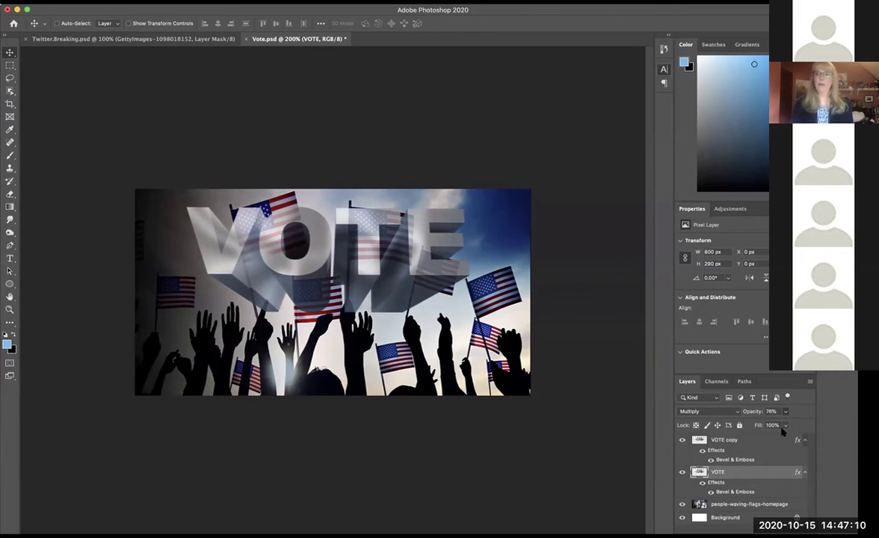
key("9")
key("5")
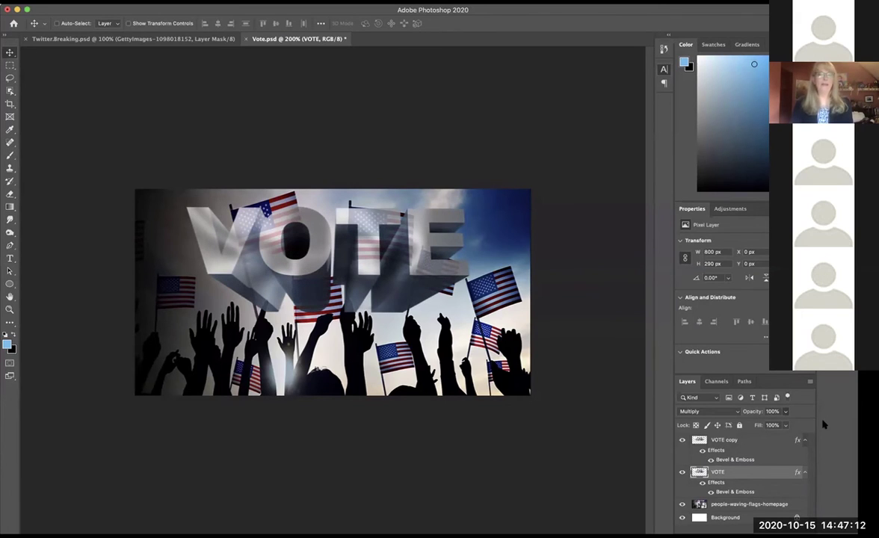
key("8")
key("6")
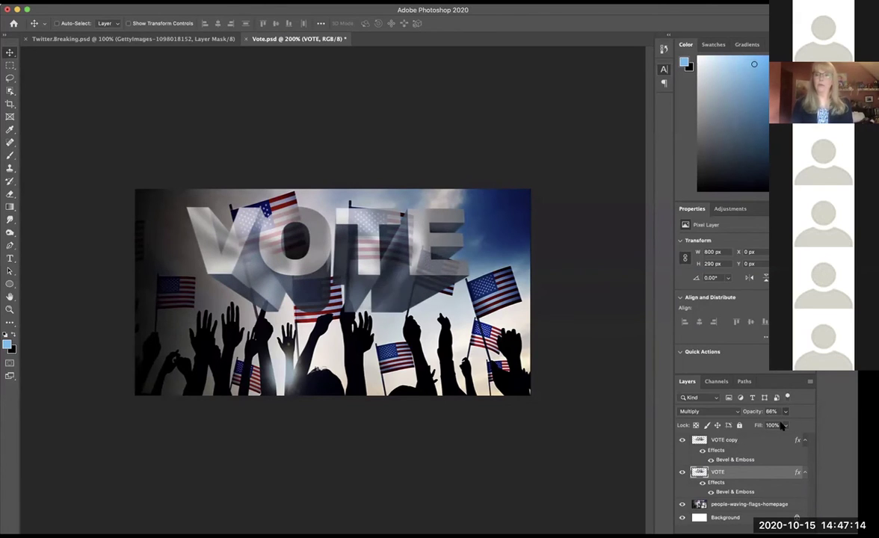
key("8")
key("4")
Vary the VOTE copy layer's opacity, starting from 100% and finishing at 59%.
left_click(777, 441)
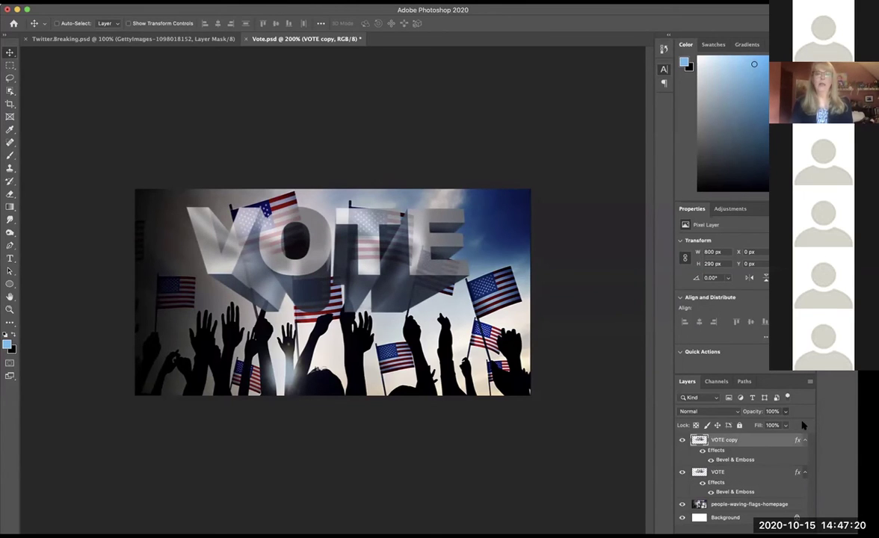
key("0")
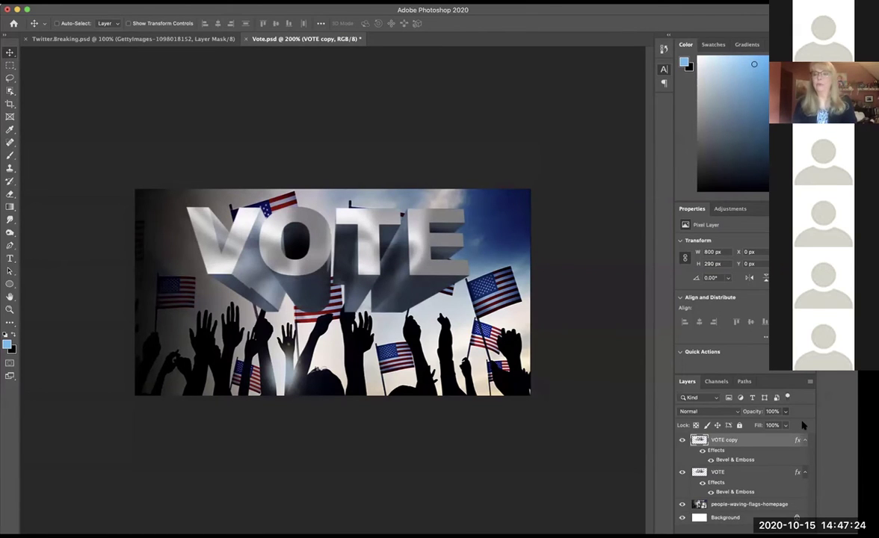
key("9")
key("8")
key("6")
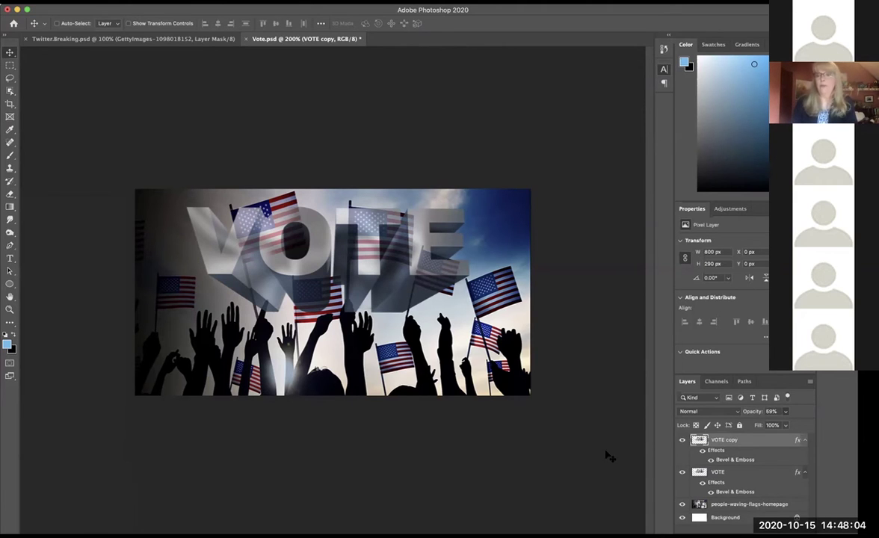
Hide the VOTE copy and VOTE layers and select the people-waving-flags-homepage layer.
left_click(681, 440)
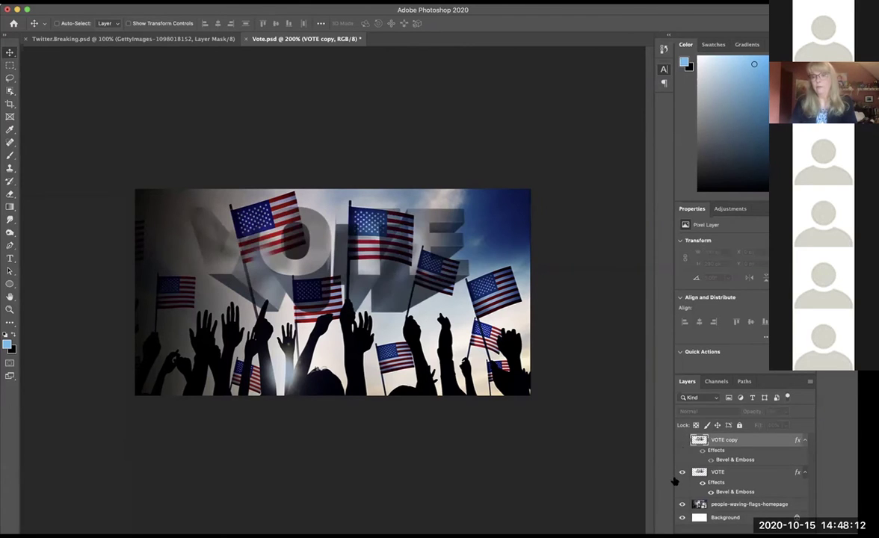
left_click(682, 473)
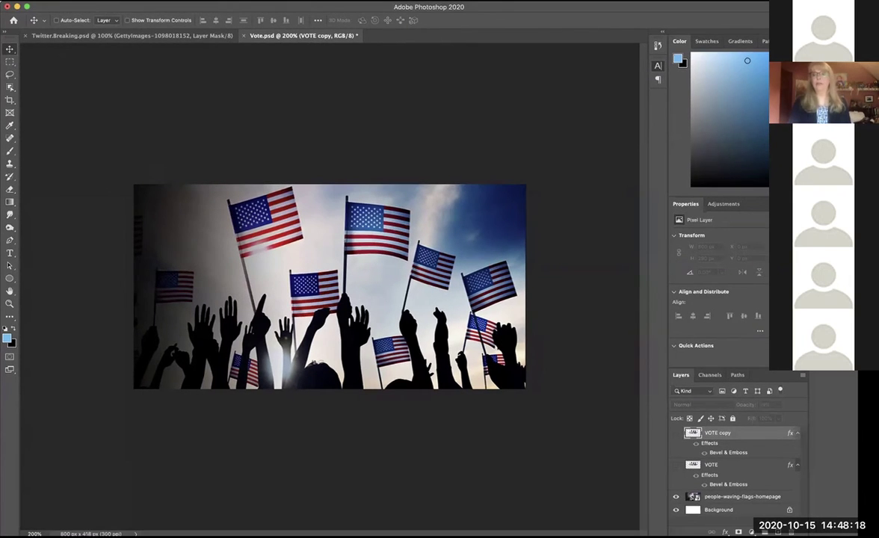
left_click(740, 498)
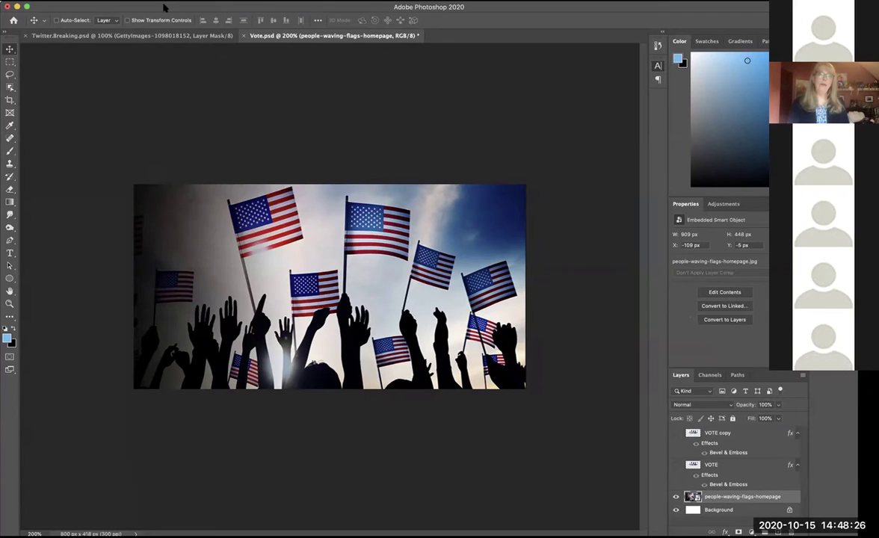
left_click_drag(164, 7, 184, 7)
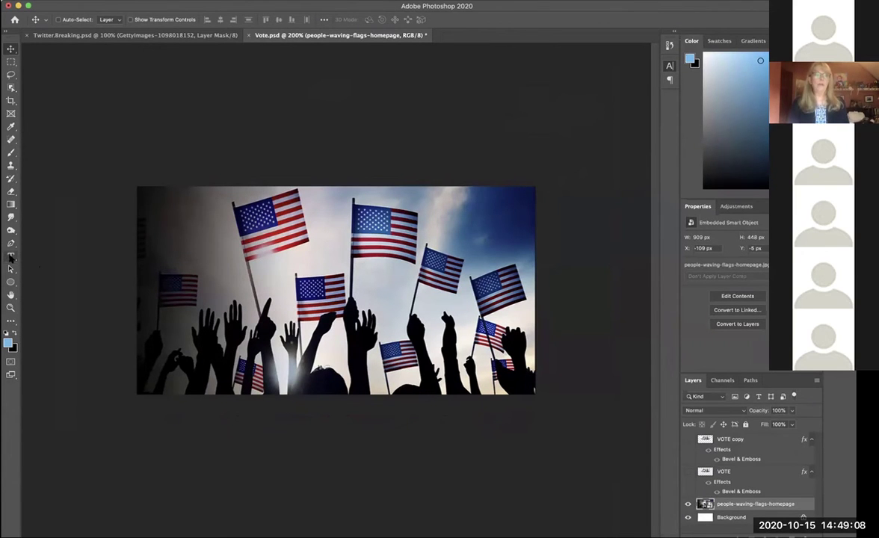
Add the word VOTE over the flag photo as white 60 pt Arial Rounded MT Bold text.
left_click(10, 256)
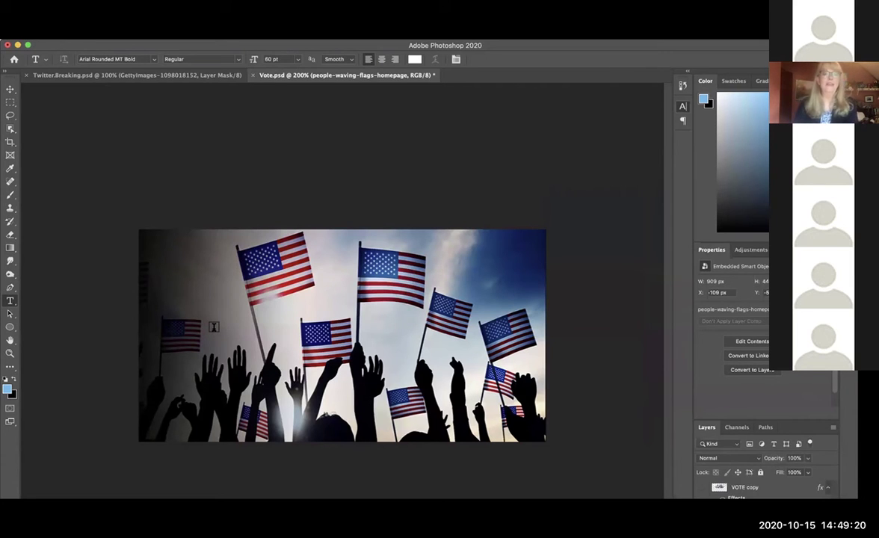
left_click(215, 328)
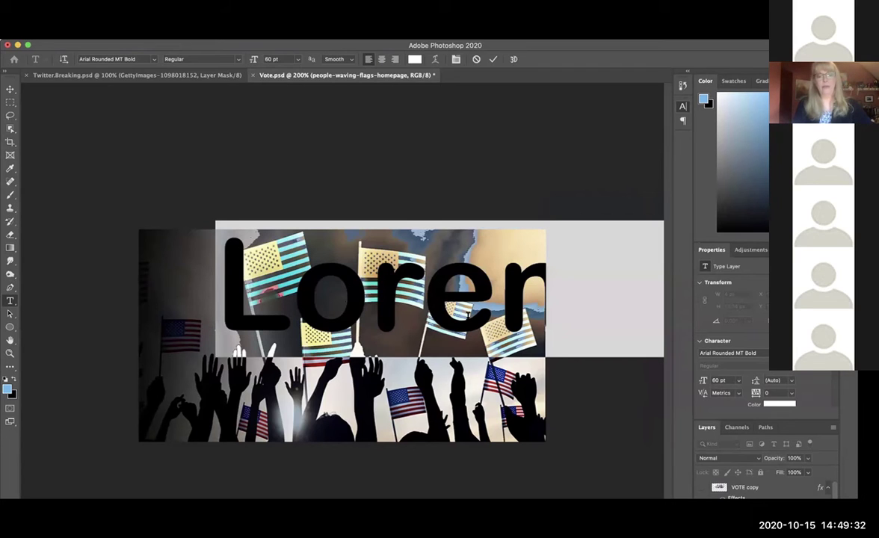
type("VO")
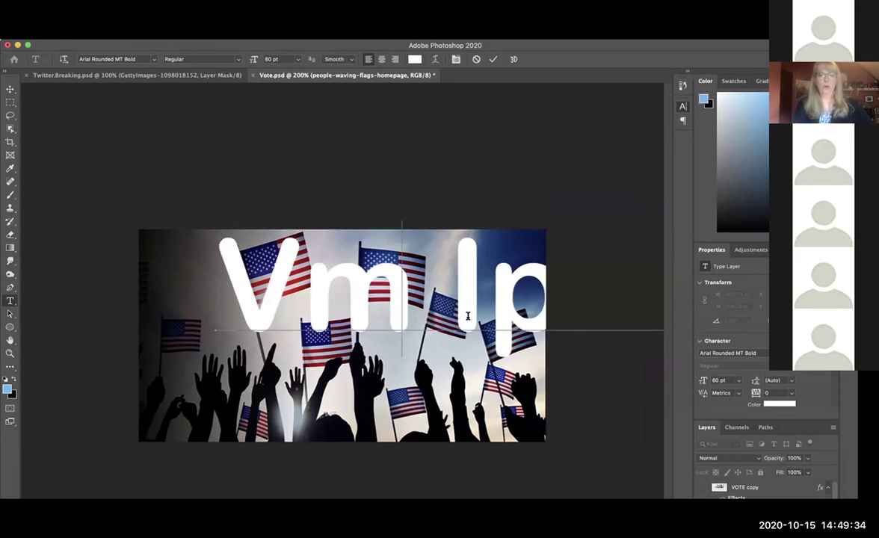
type("TE")
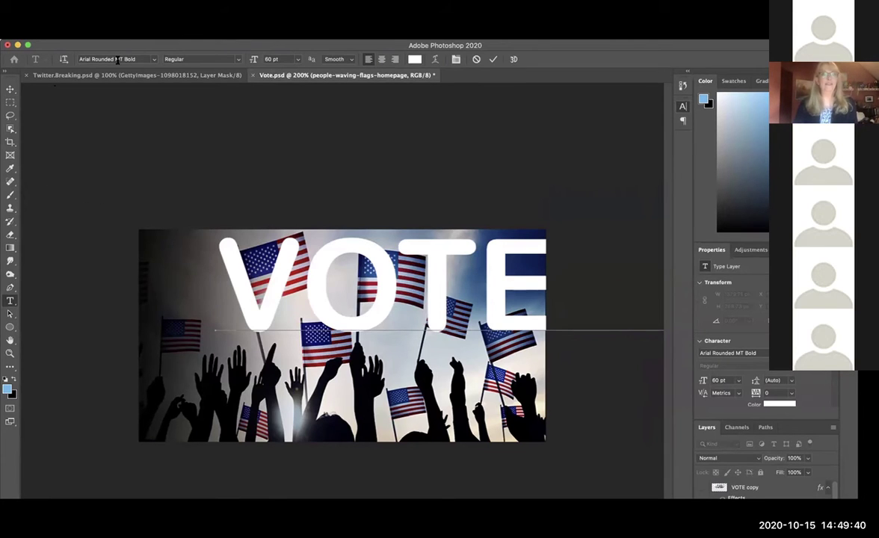
Move the new VOTE text toward the left edge of the photo and delete the leftover letter m after it.
left_click(10, 89)
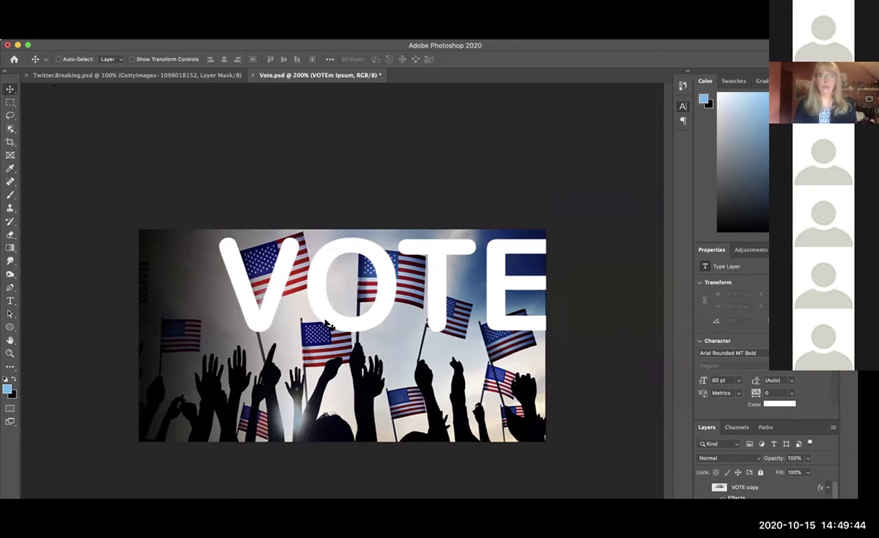
left_click_drag(327, 323, 271, 329)
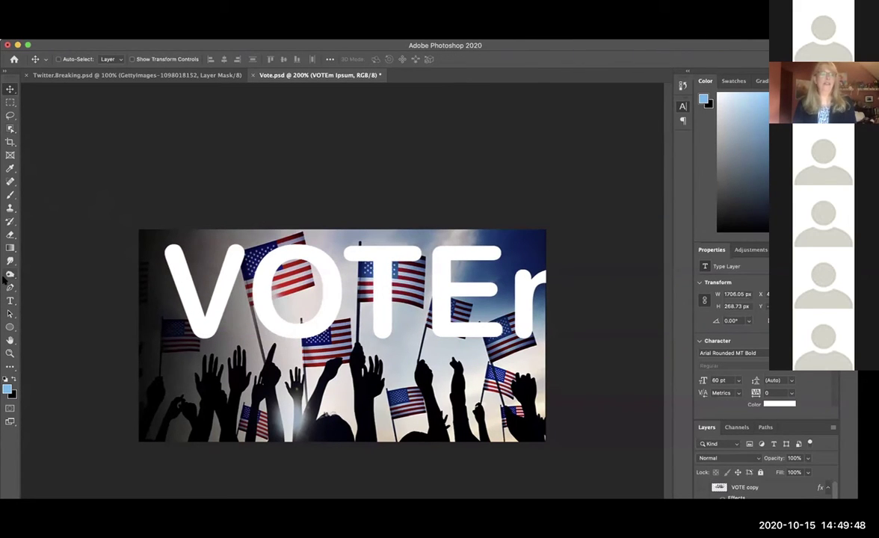
key("t")
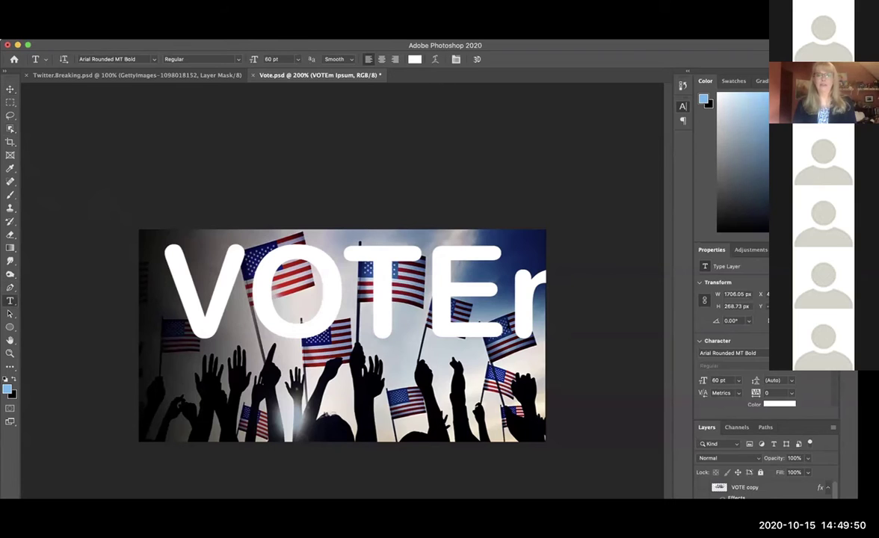
left_click(576, 314)
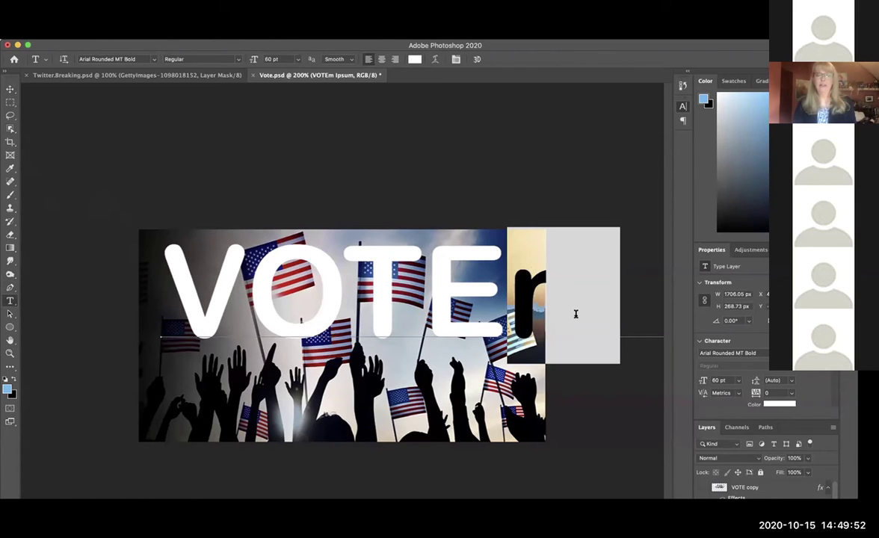
key("BackSpace")
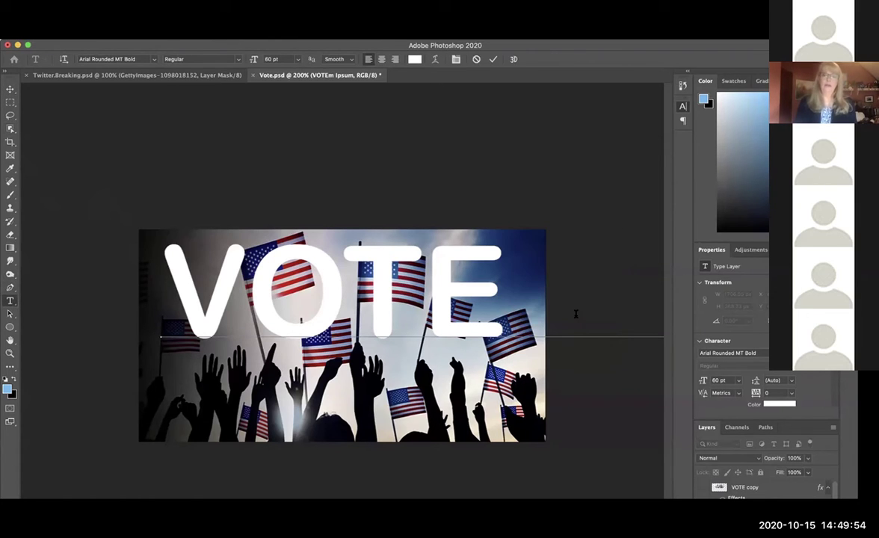
Finish the text edit and move the VOTE text slightly lower over the flags with the Move tool.
double_click(123, 49)
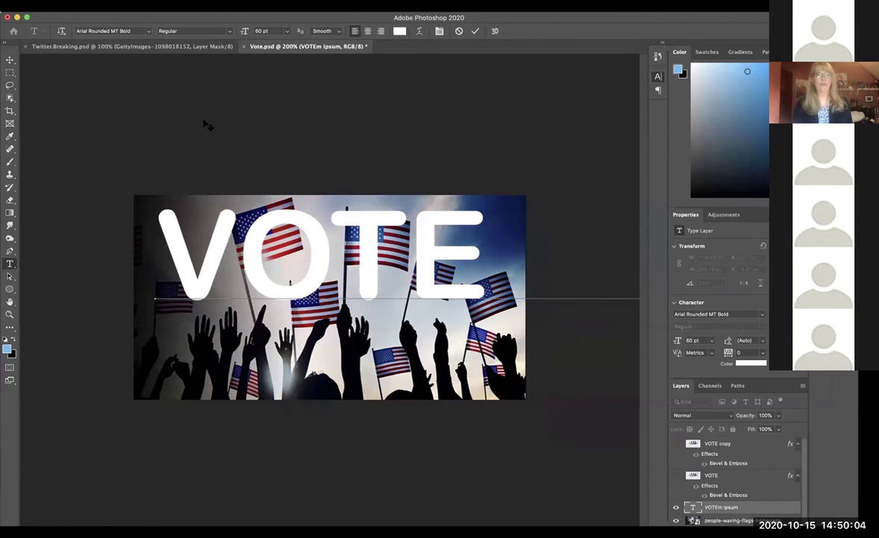
double_click(159, 23)
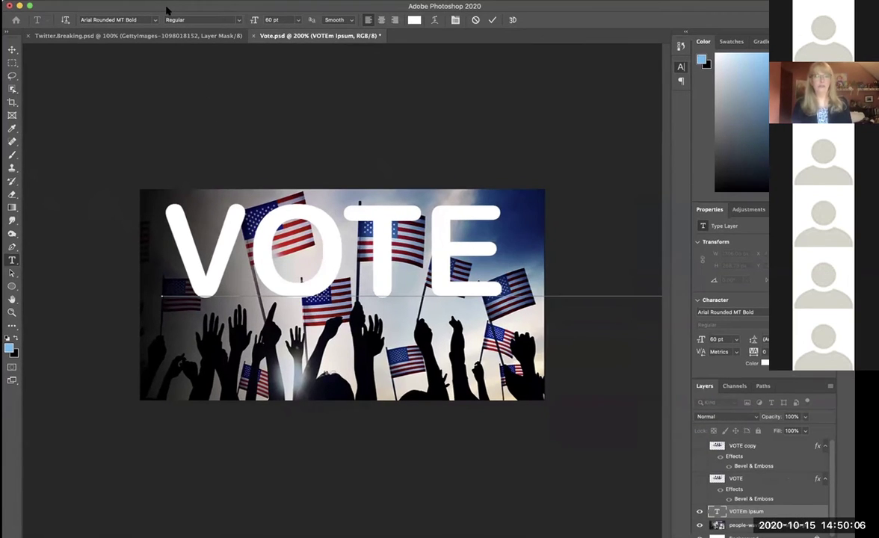
left_click(12, 48)
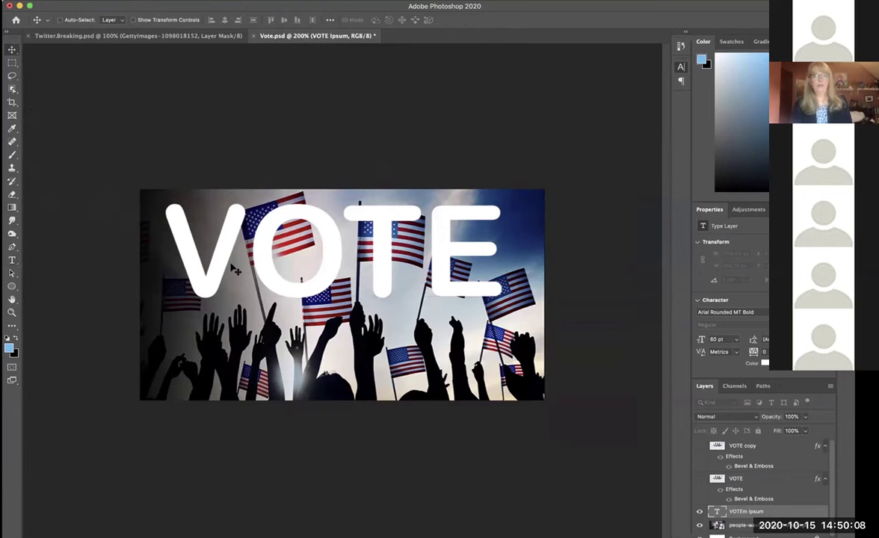
mouse_move(235, 271)
left_mouse_down()
mouse_move(231, 285)
mouse_move(225, 280)
left_mouse_up()
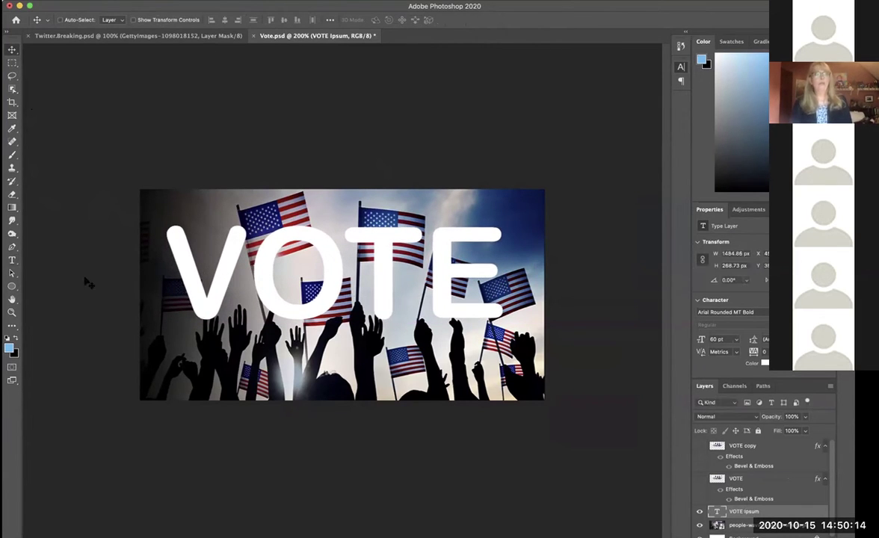
Preview the VOTE text in Arial Black and return it to Arial Rounded MT Bold.
left_click(12, 259)
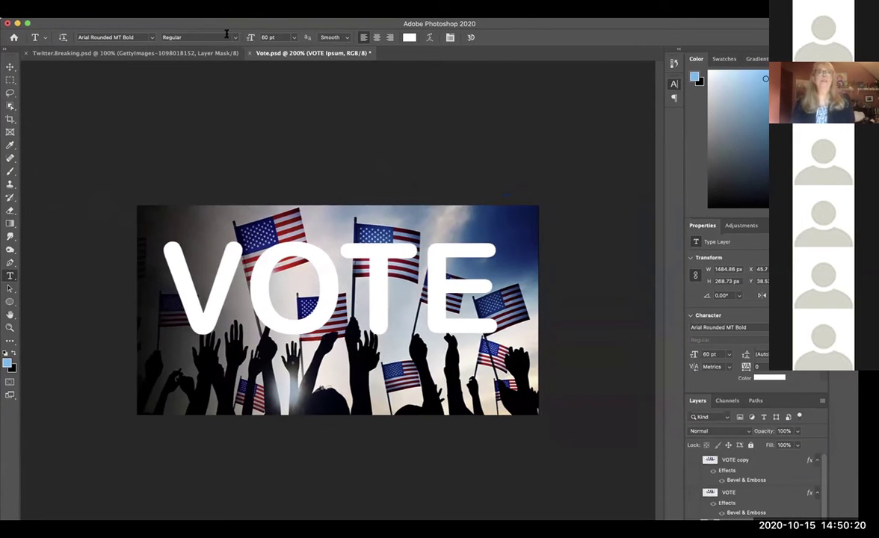
left_click(150, 38)
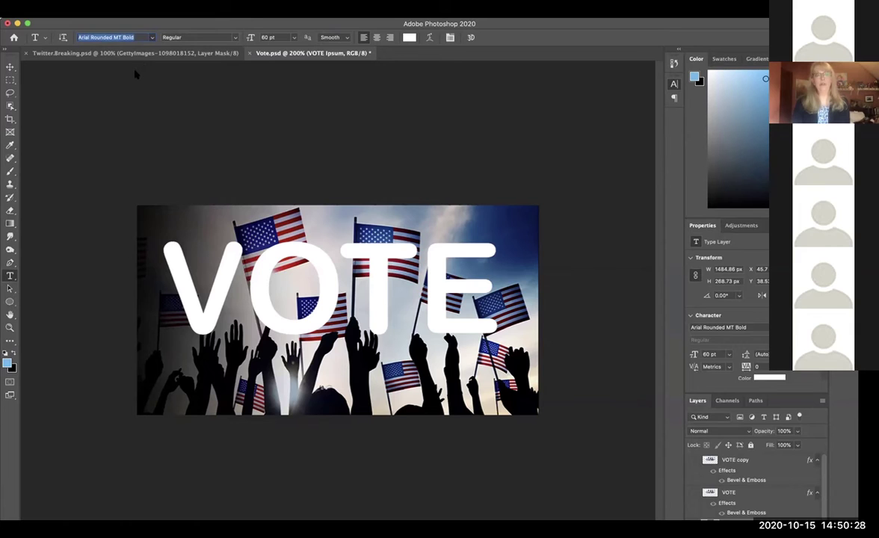
key("Up")
key("Down")
key("Up")
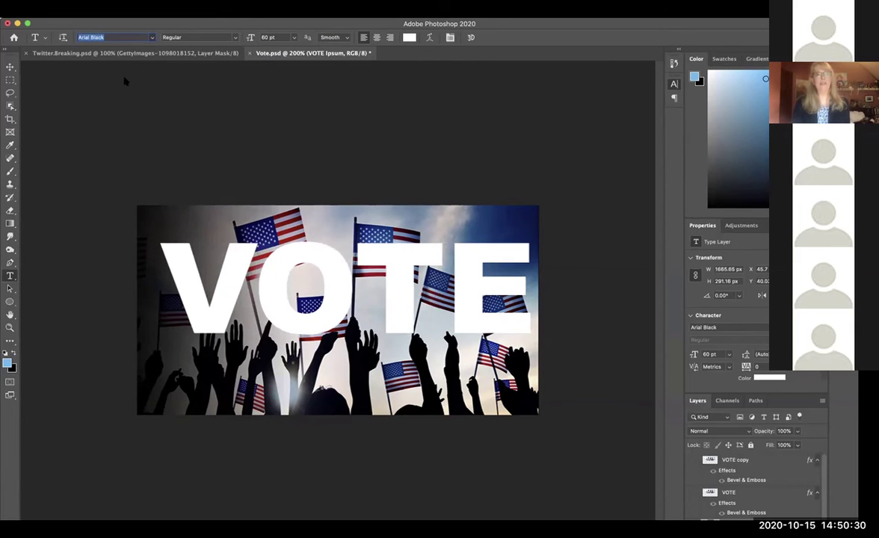
key("Down")
type("ph")
key("super+z")
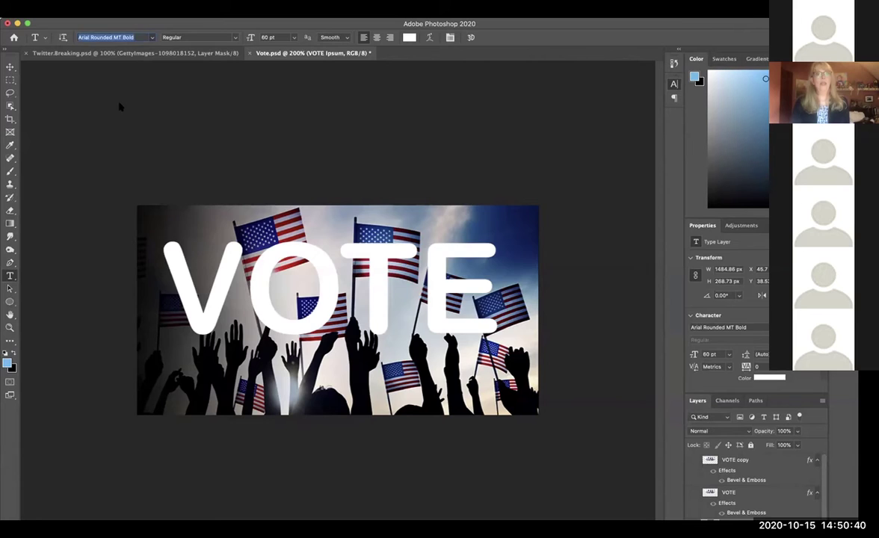
Browse through the preceding fonts and change the VOTE text to Acumin Variable Concept.
key("Up")
key("Up")
key("Up")
key("Up")
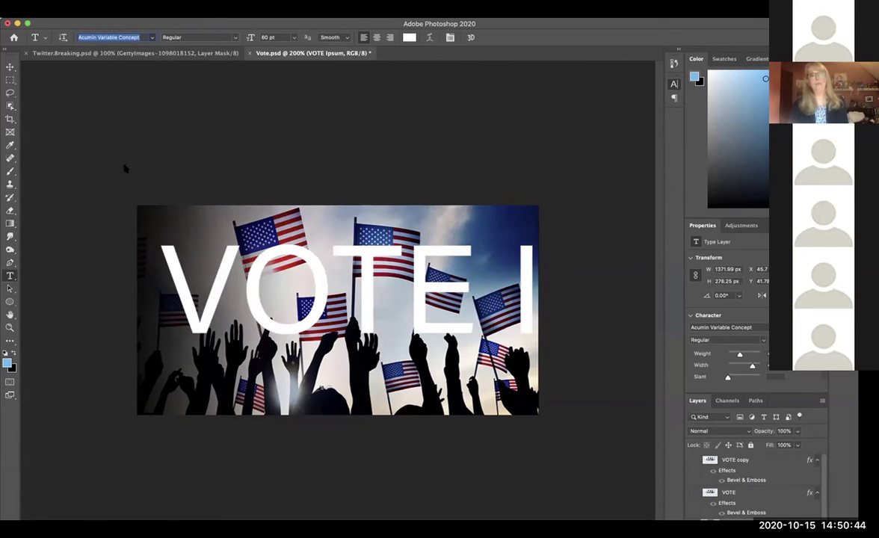
Preview the VOTE text in the following fonts, including American Typewriter, Andale Mono, Apple Braille and Arial Black.
key("Down")
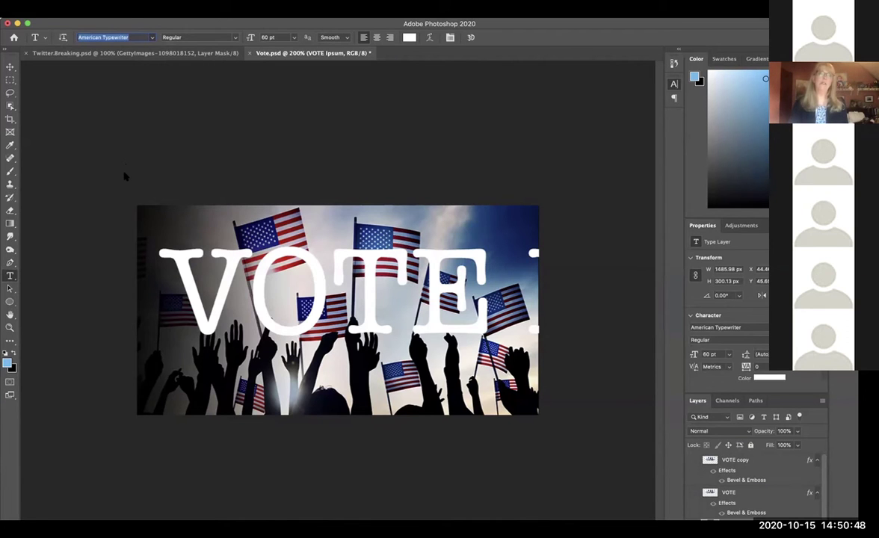
key("Down")
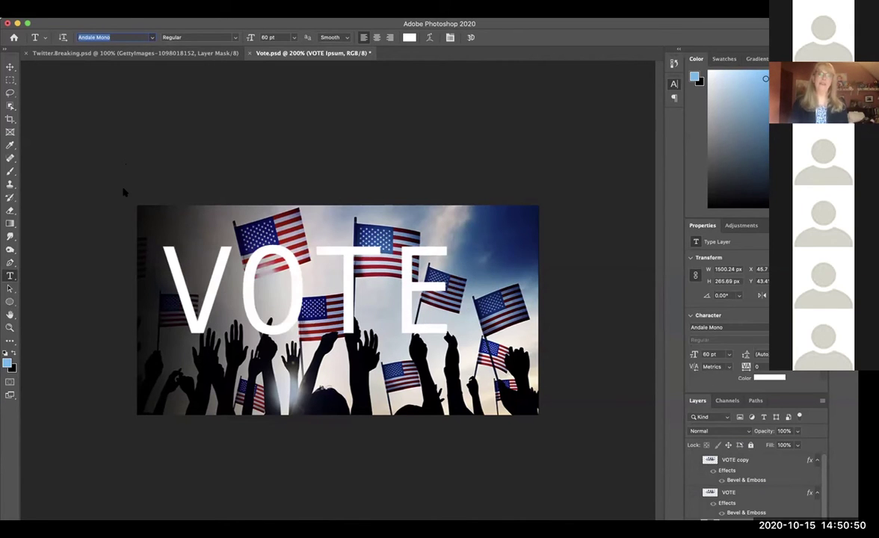
key("Down")
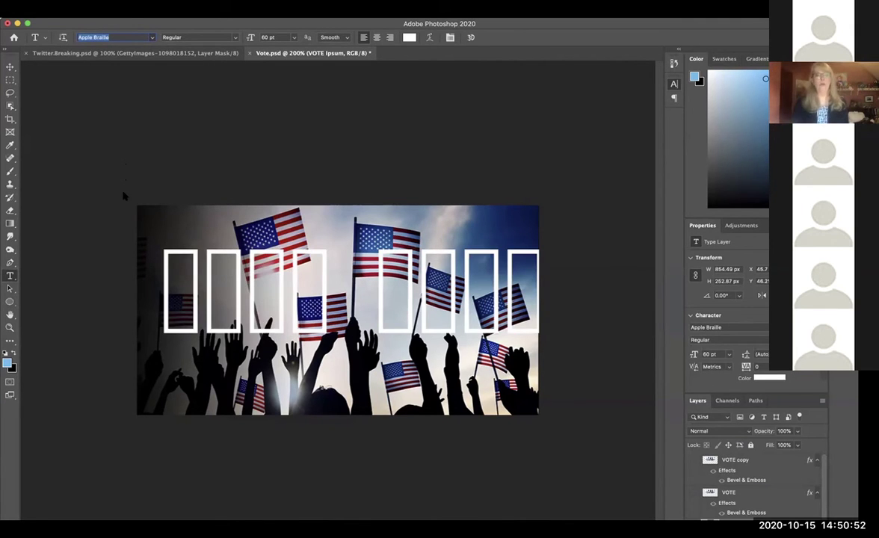
key("Down")
key("Down")
key("Down")
key("Down")
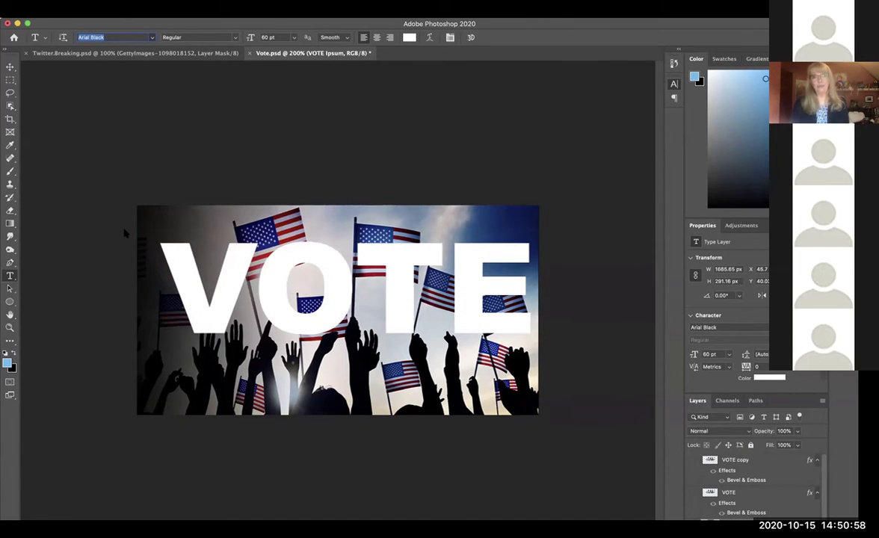
Continue previewing the VOTE text in fonts such as Arial Narrow, Athelas, Avenir Next Condensed and Baskerville.
key("Down")
key("Down")
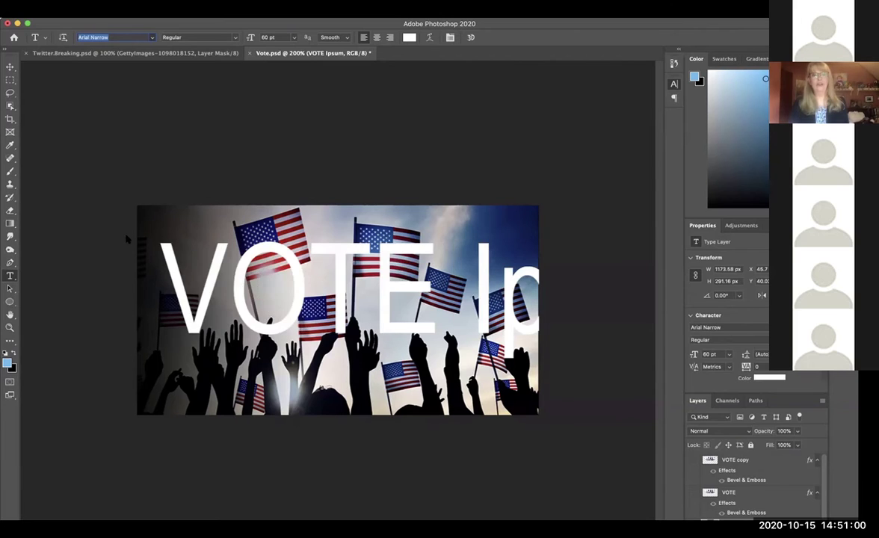
key("Down")
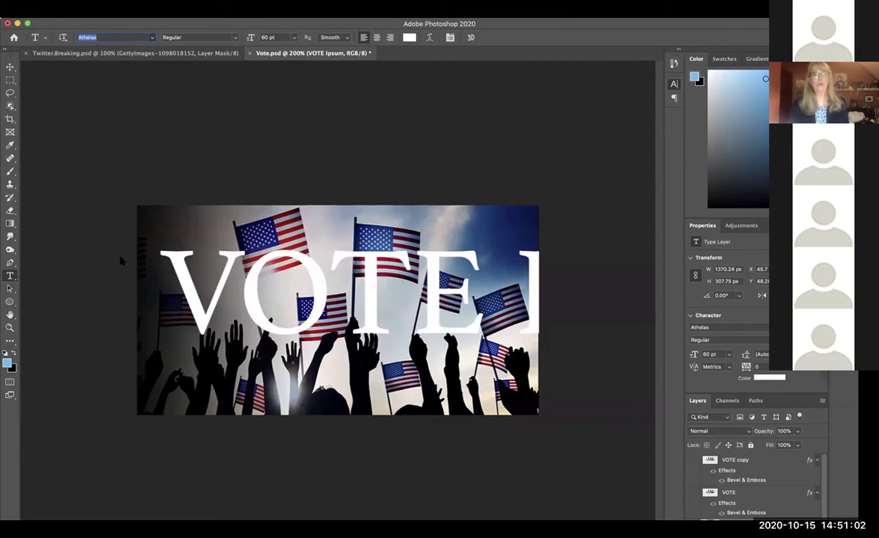
key("Down")
key("Down")
key("Down")
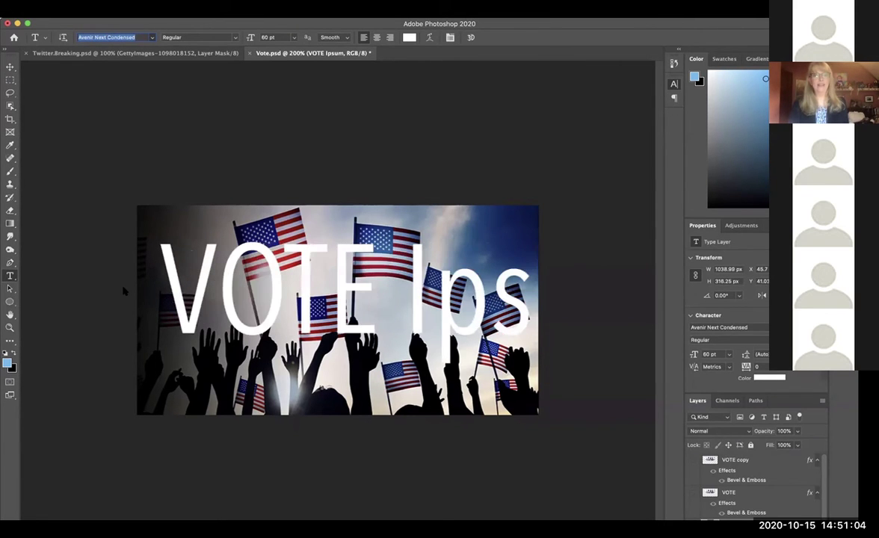
key("Up")
key("Down")
key("Down")
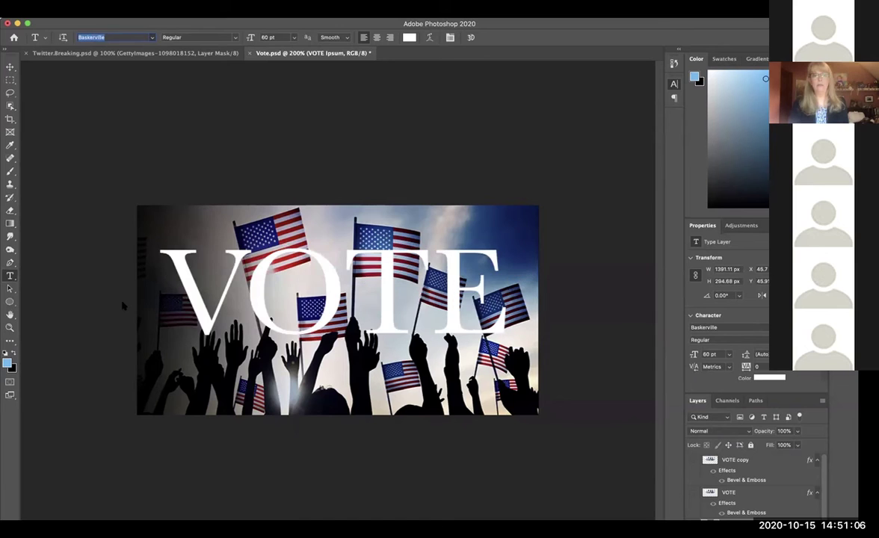
key("Down")
key("Down")
key("Up")
key("Up")
Go back through the font list and apply Arial Rounded MT Bold to the VOTE text.
key("Home")
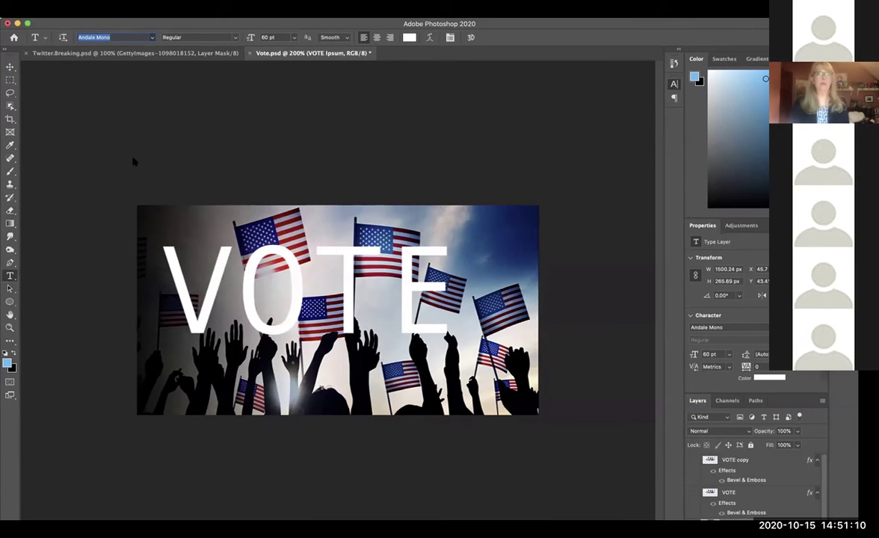
key("Down")
key("Down")
key("Down")
key("Down")
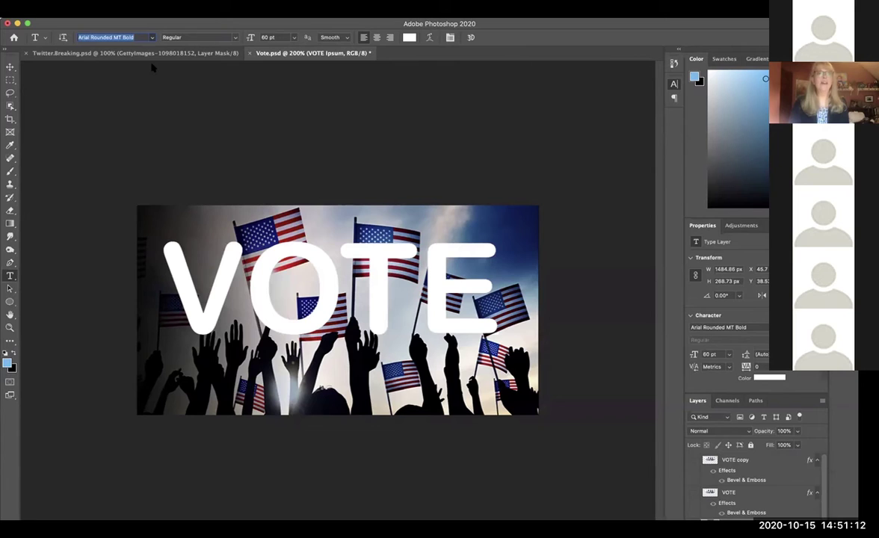
key("Return")
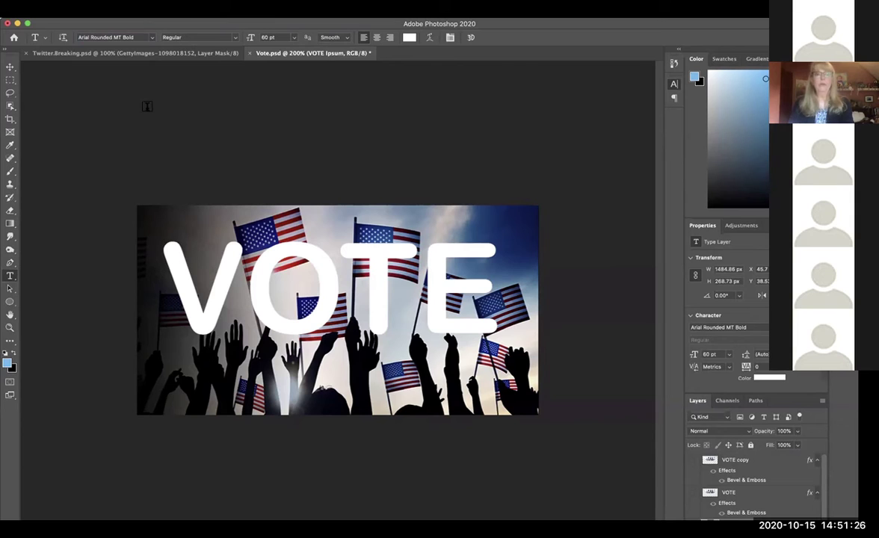
Move the VOTE text higher and slightly to the right over the flags with the Move tool.
left_click(10, 66)
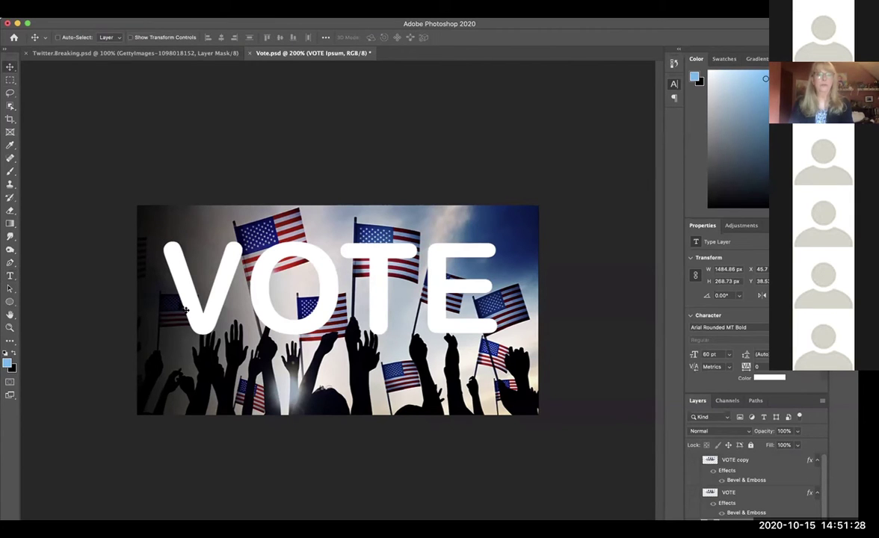
key("shift+Up")
key("Right")
key("Right")
key("Right")
key("Right")
key("Right")
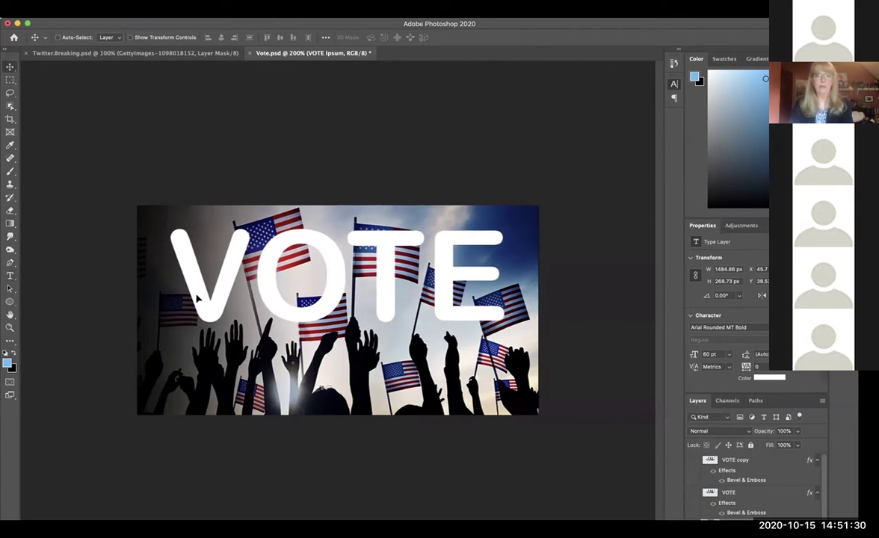
key("Down")
key("Down")
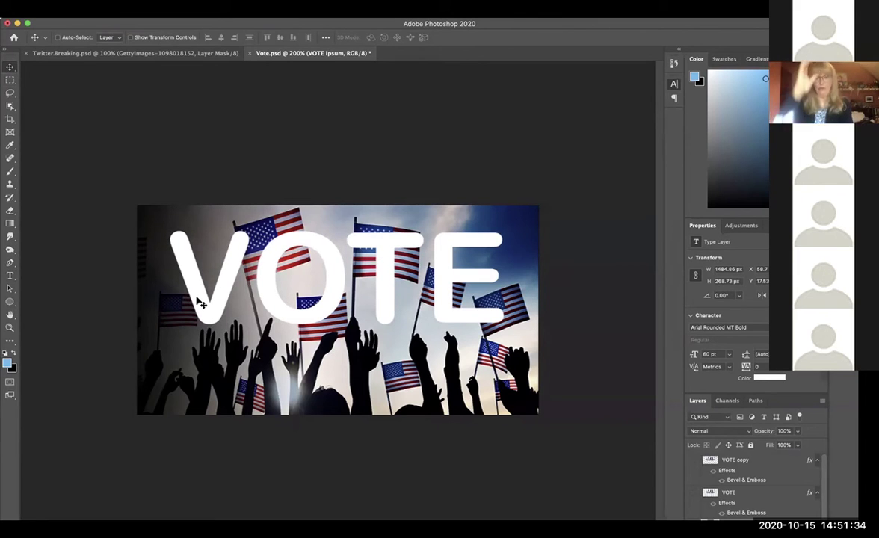
left_click_drag(201, 303, 196, 301)
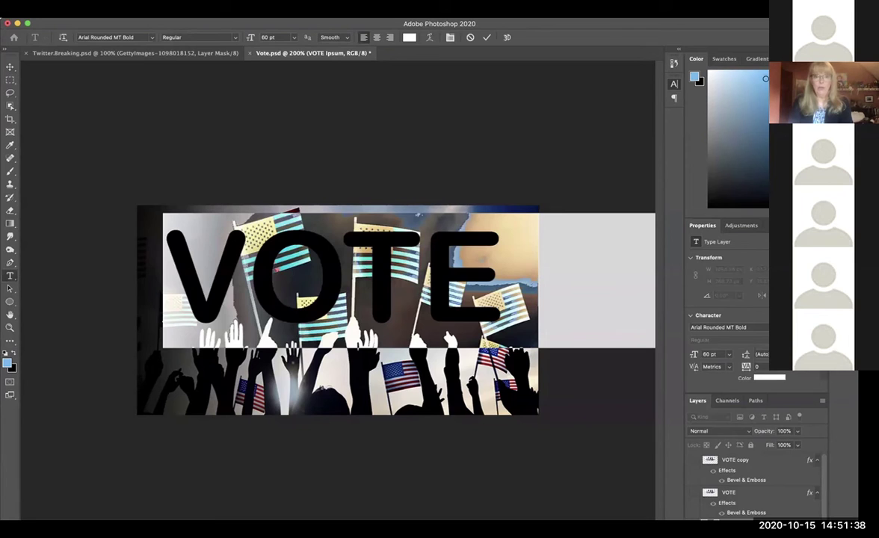
key("Escape")
key("v")
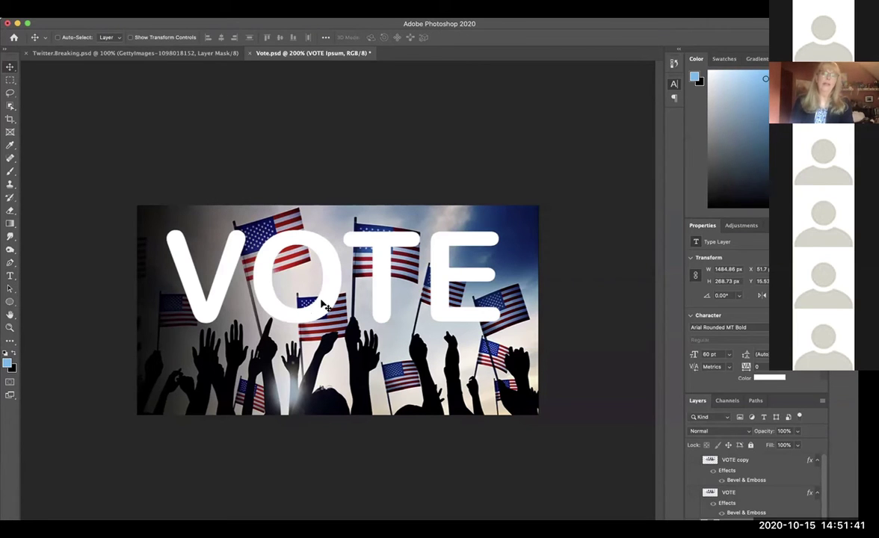
Place the text cursor in VOTE and try font sizes of 80 pt and 100 pt without selecting the letters.
left_click(10, 275)
left_click(308, 269)
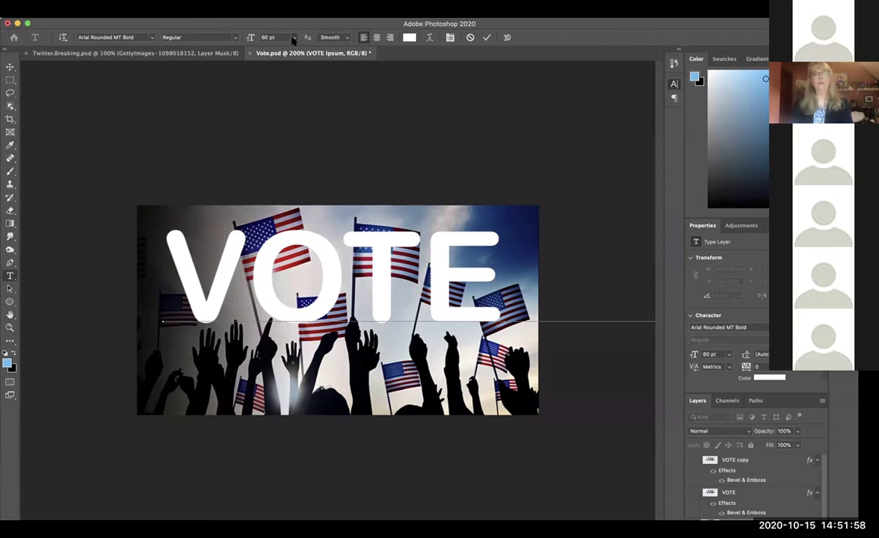
left_click(264, 37)
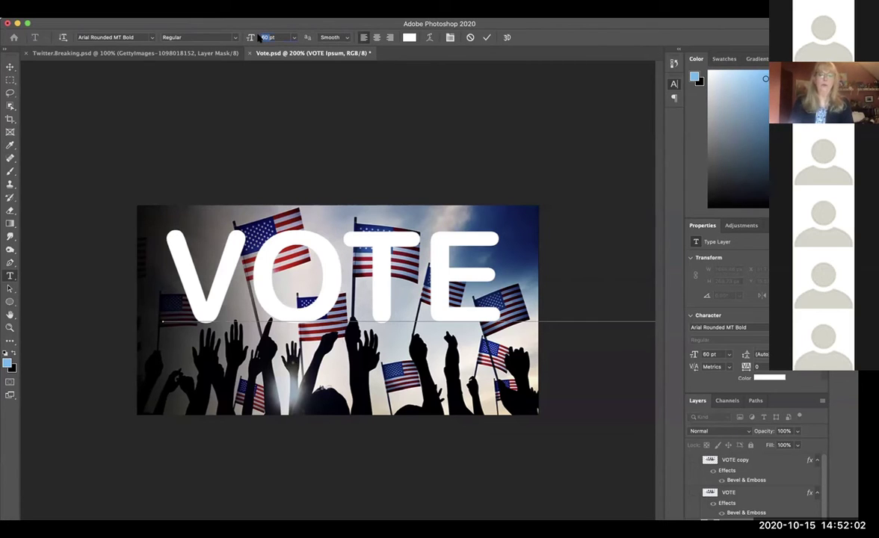
type("80")
key("Return")
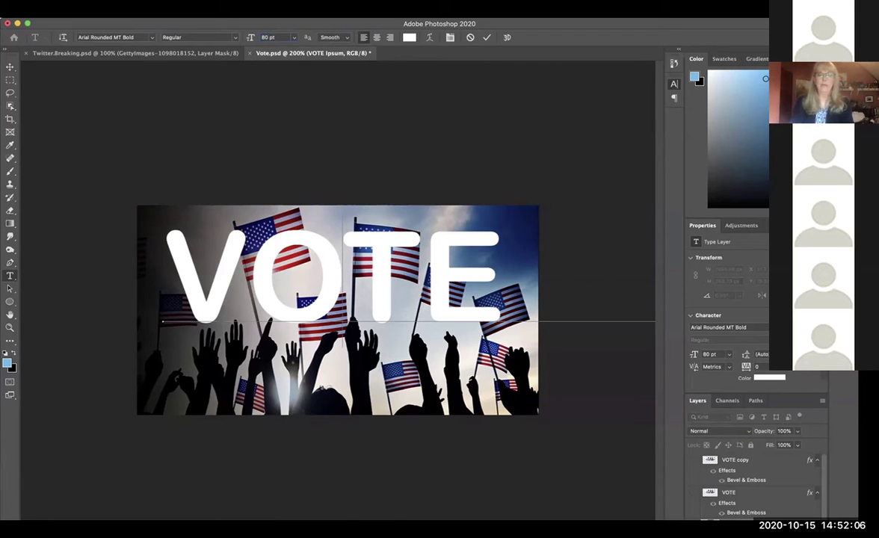
left_click(267, 37)
type("10")
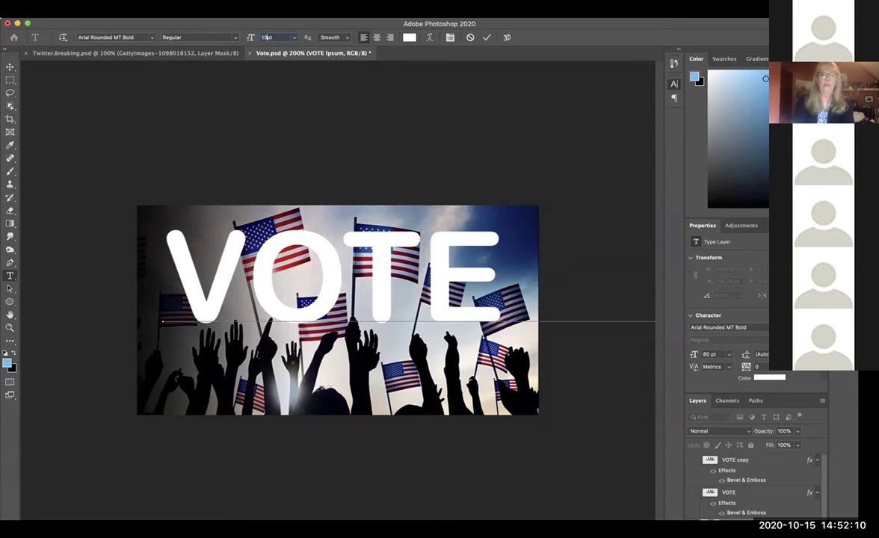
type("60")
key("Return")
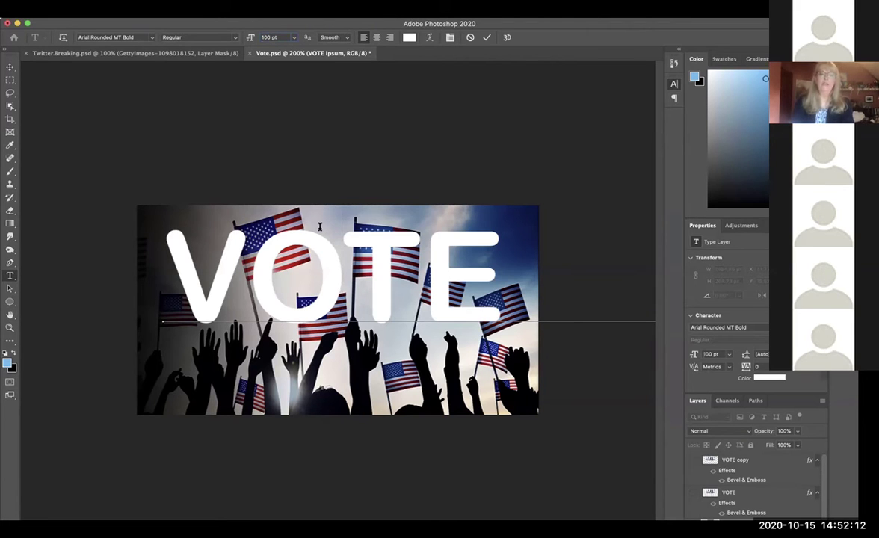
Select the word VOTE, try it at 100 pt and undo back to 60 pt.
left_click_drag(475, 288, 153, 240)
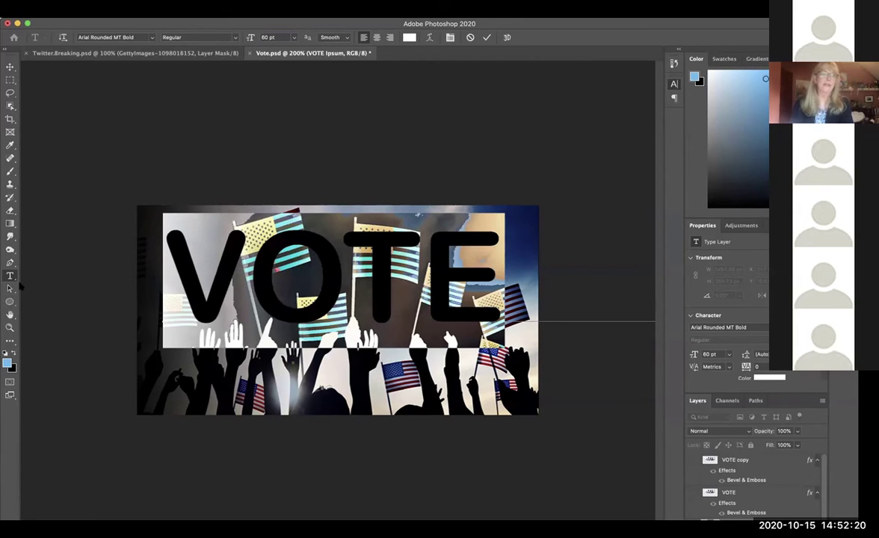
left_click(270, 37)
type("100")
key("Return")
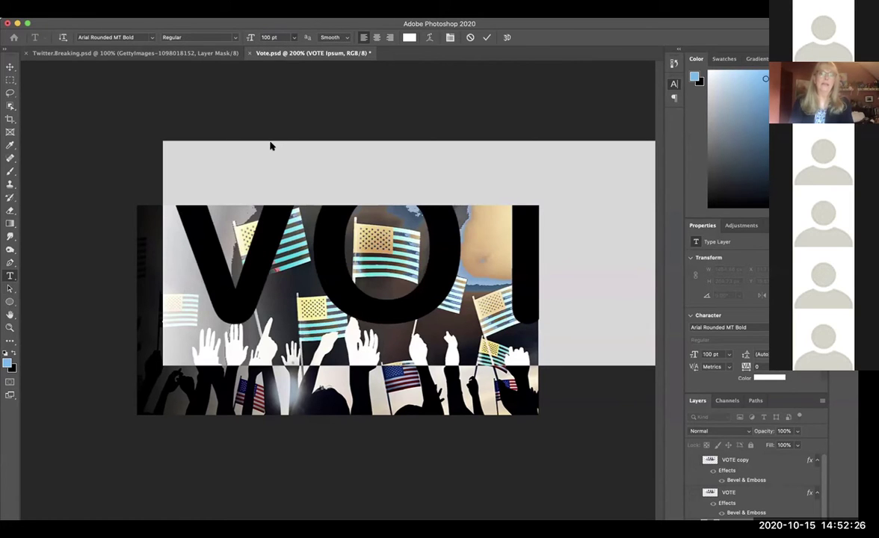
key("ctrl+z")
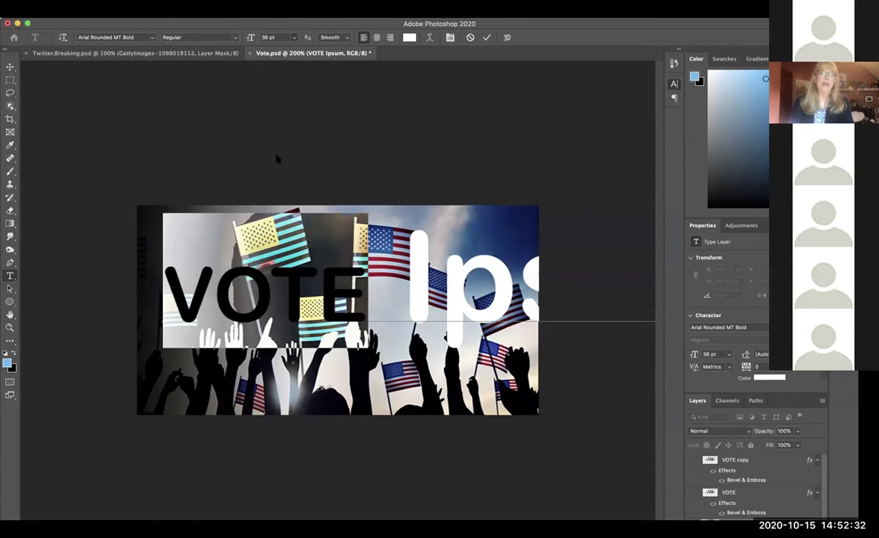
key("ctrl+z")
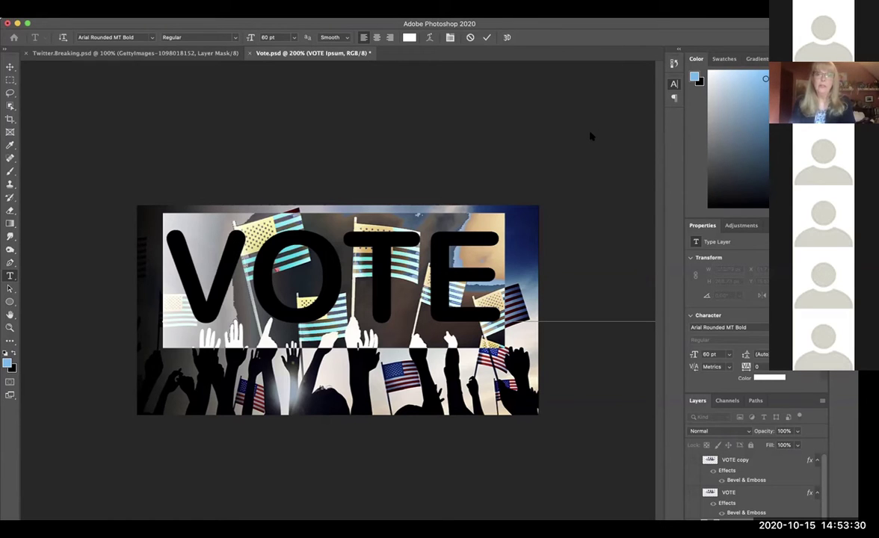
Set the kerning of the selected word VOTE to Optical, deselect it and enlarge the program window.
key("Down")
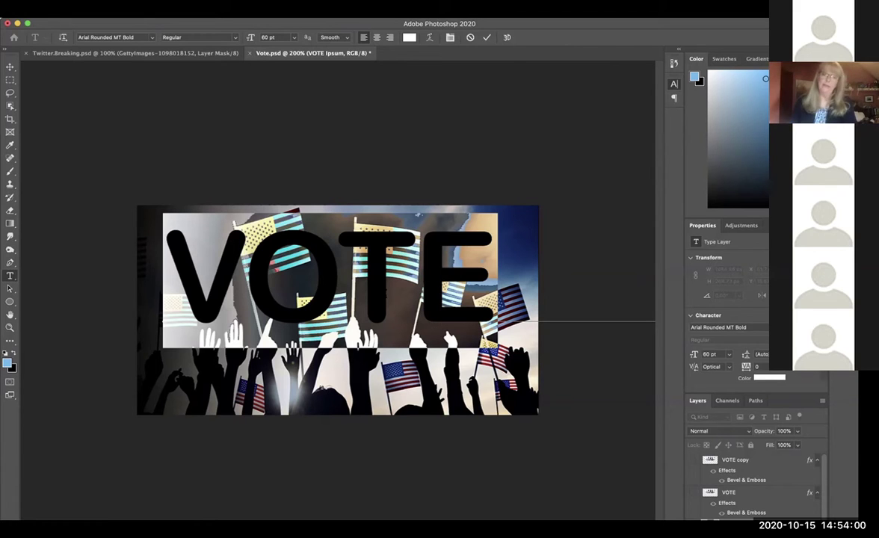
left_click(361, 240)
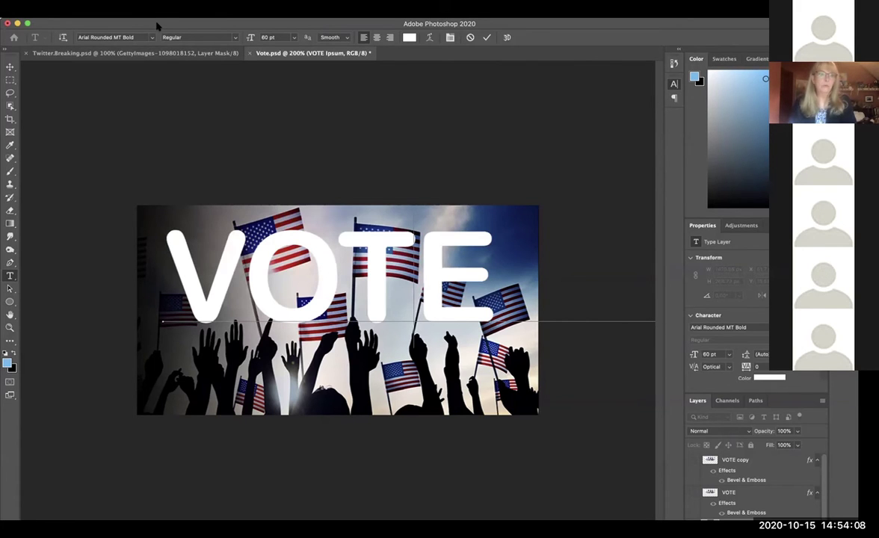
double_click(157, 24)
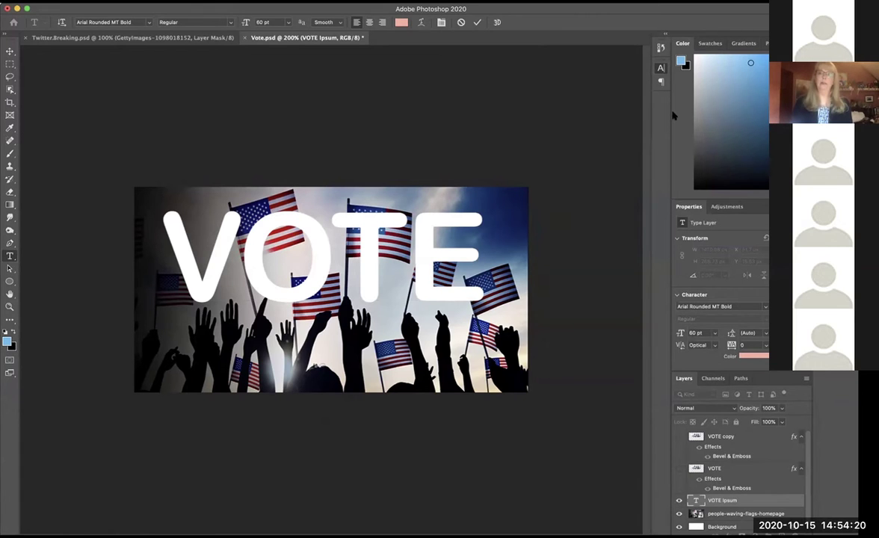
Select the word VOTE and change its color to light blue, hiding the selection highlight briefly to view it.
key("super+a")
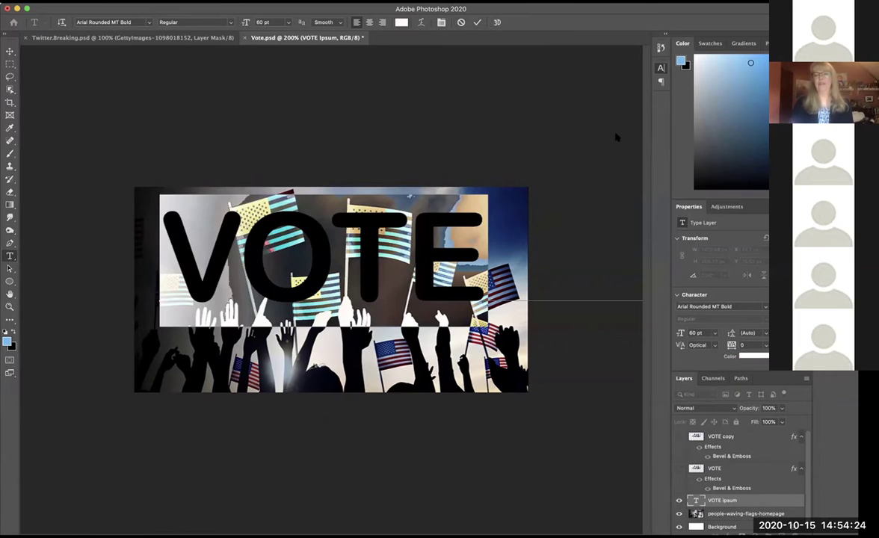
key("super+h")
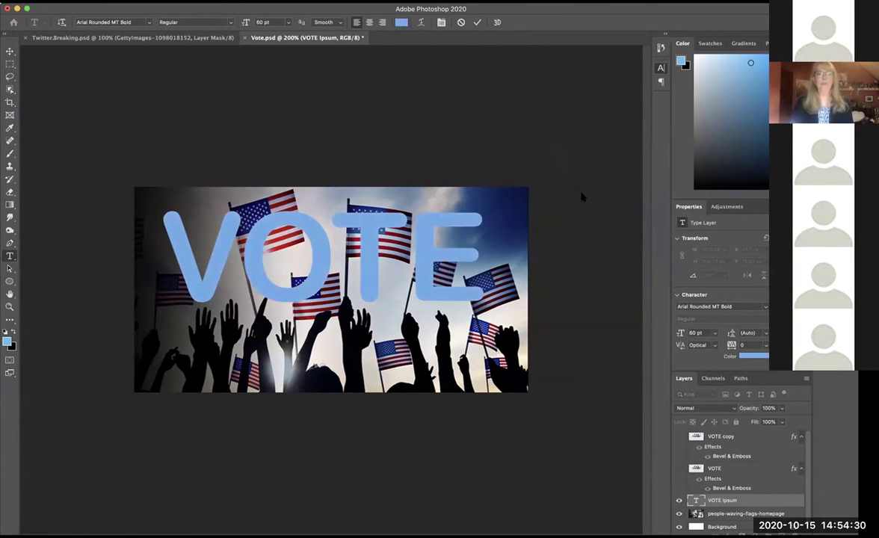
key("super+h")
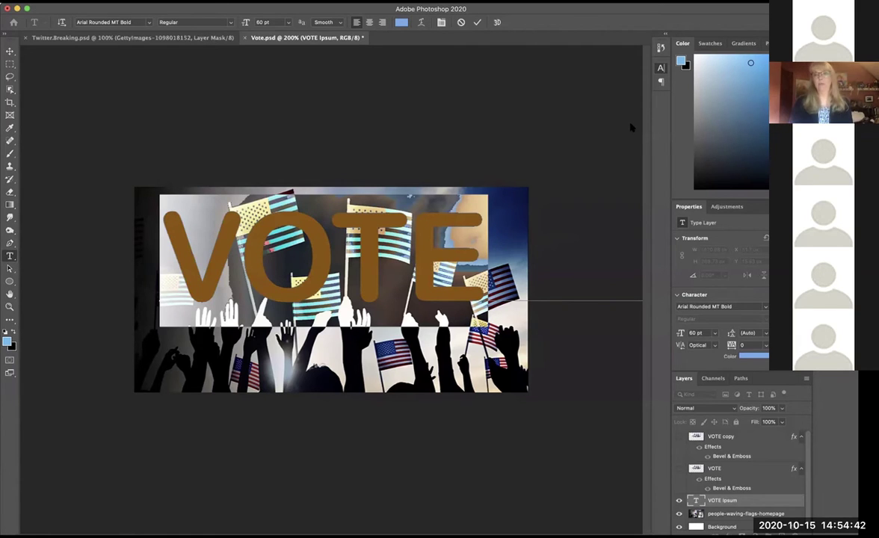
Try tracking values of -50, 200 and 0 on the word VOTE and set the tracking to 10.
type("-50")
key("Return")
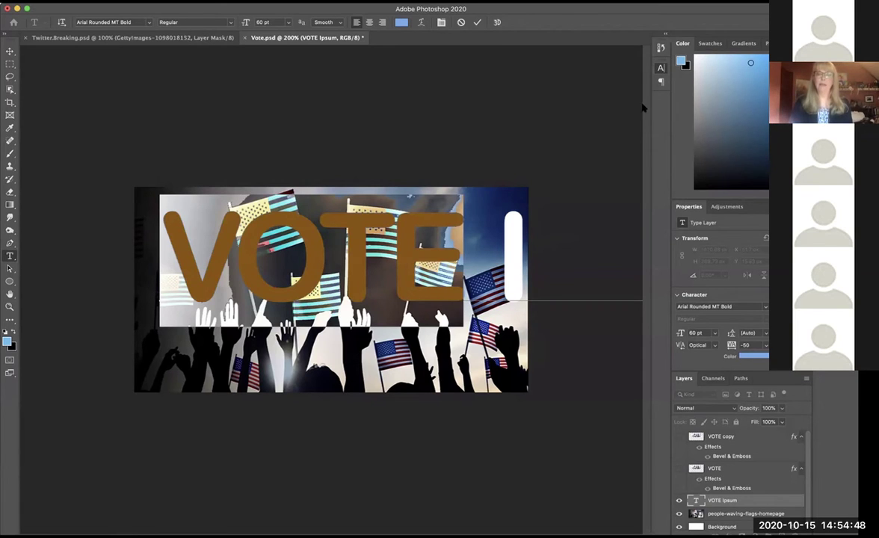
type("200")
key("Return")
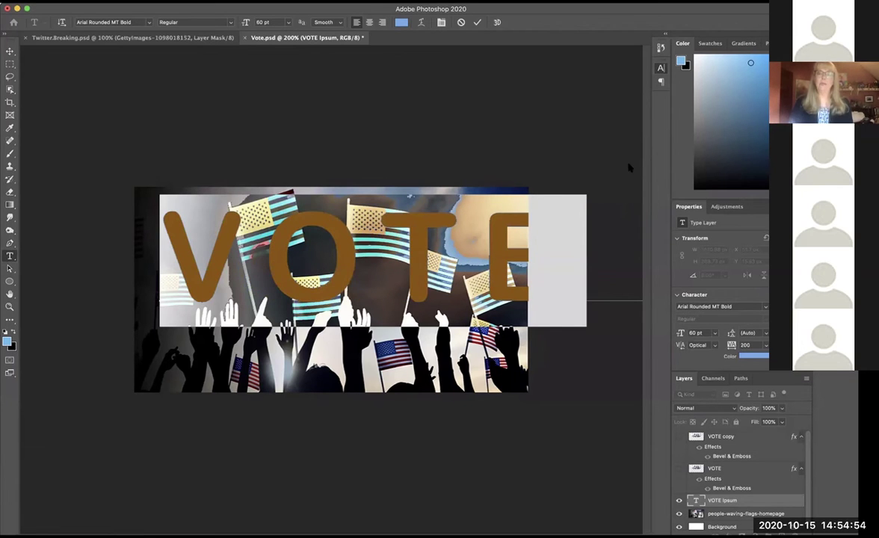
type("0")
key("Return")
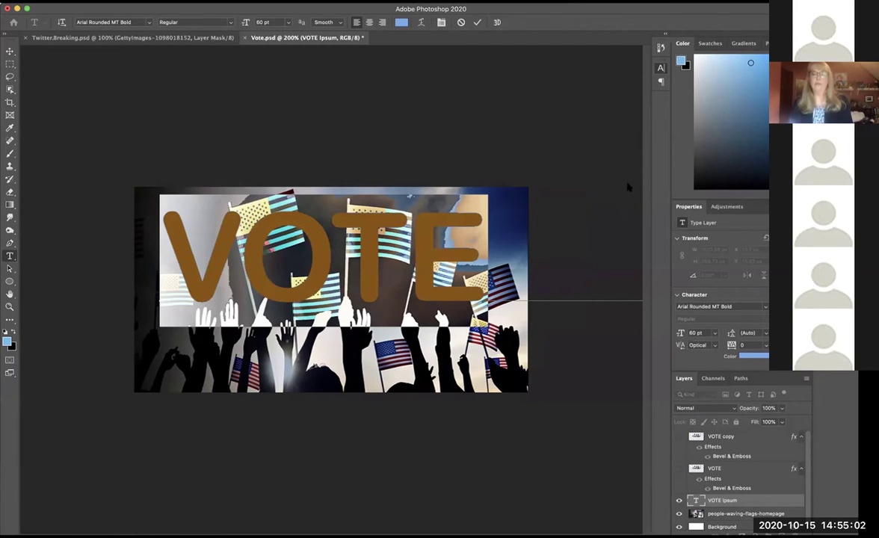
key("alt+Right")
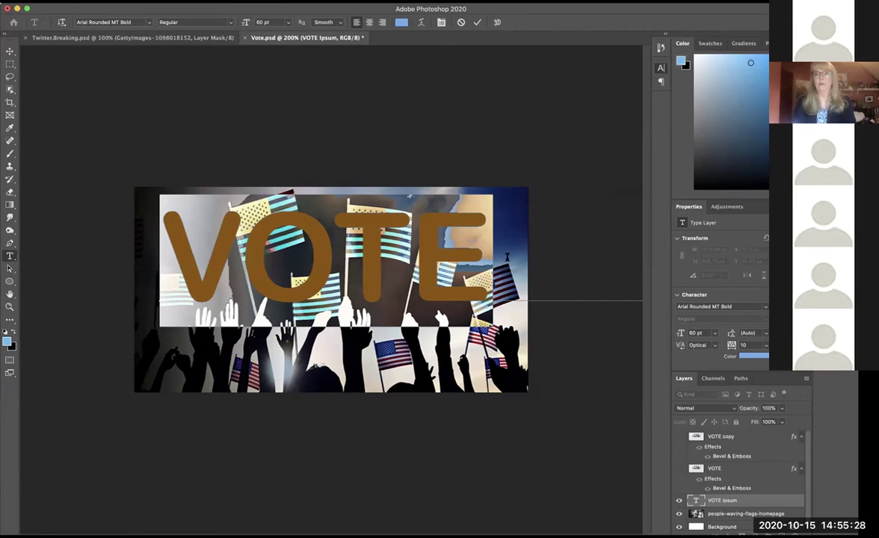
Stretch the selected word VOTE vertically, deselect it and move it down so it sits fully inside the picture.
key("alt+shift+Up")
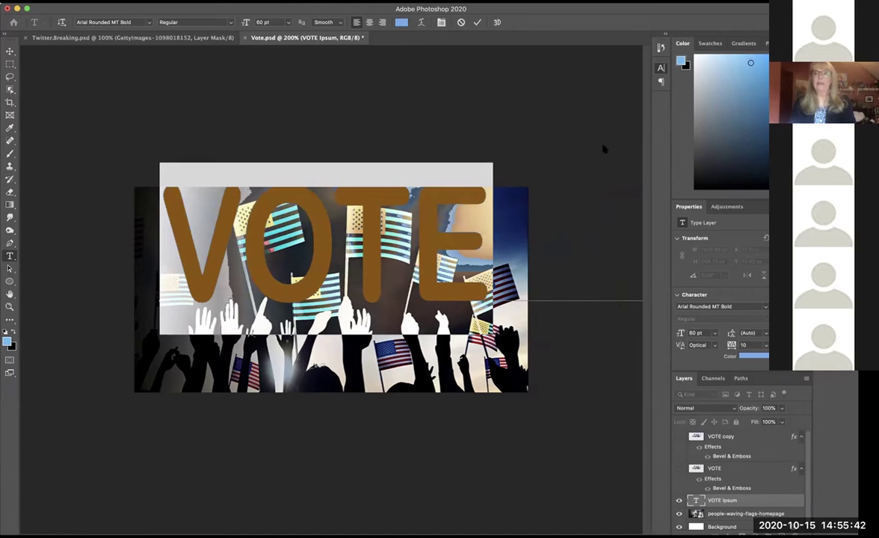
left_click(571, 260)
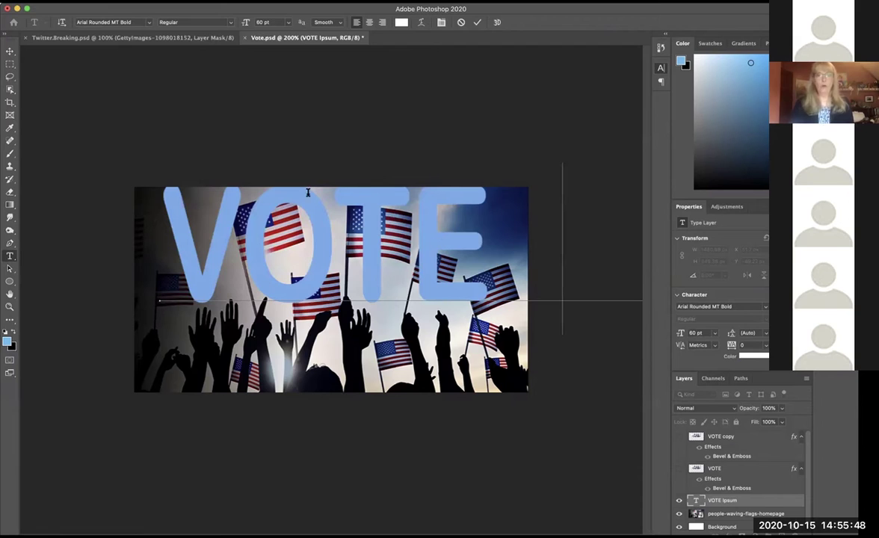
left_click(11, 50)
left_click_drag(269, 212, 276, 237)
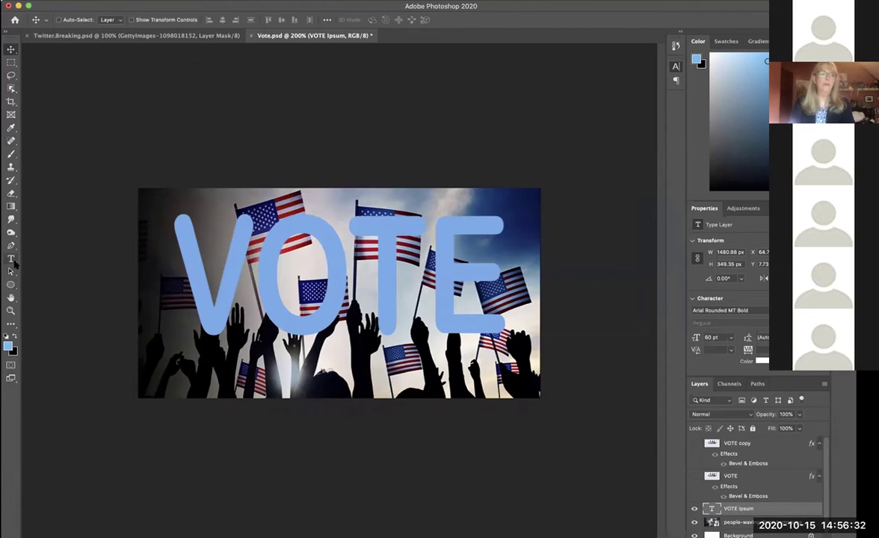
Remove the leftover placeholder text after the word VOTE and reposition the program window.
left_click(11, 259)
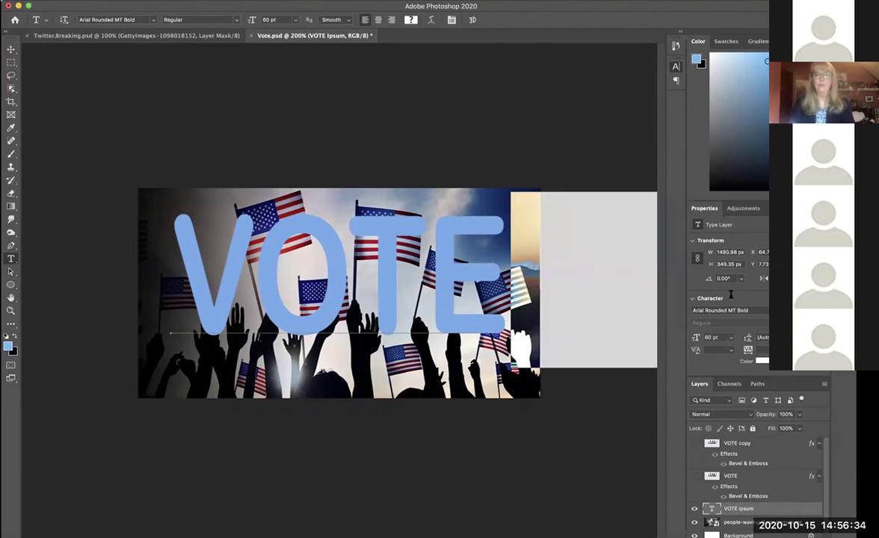
key("Return")
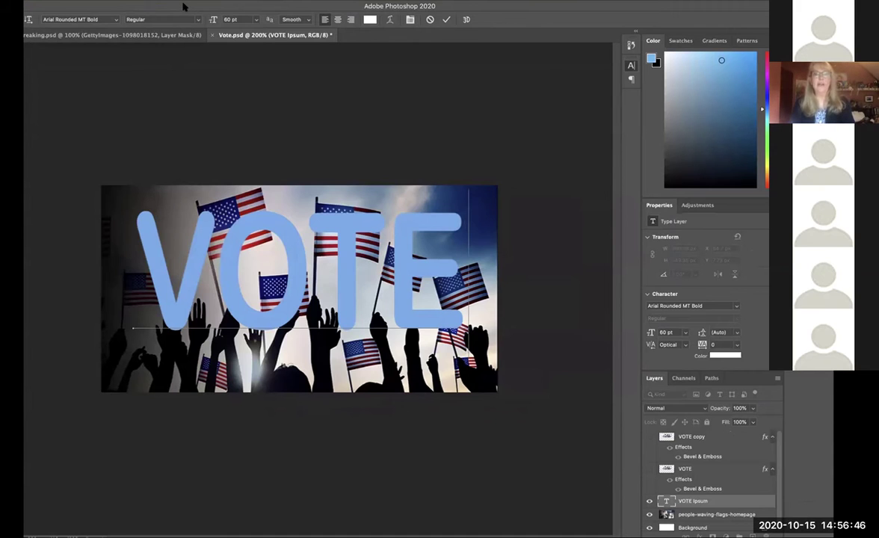
left_click_drag(184, 6, 220, 19)
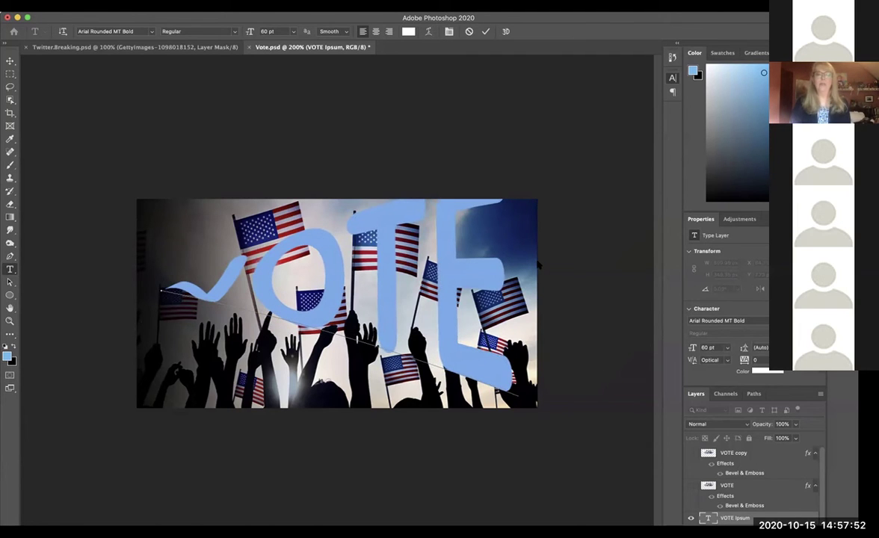
Warp the word VOTE into a gentle arch, undoing an over-distorted attempt, and nudge the committed text slightly to the left.
left_click_drag(528, 265, 609, 203)
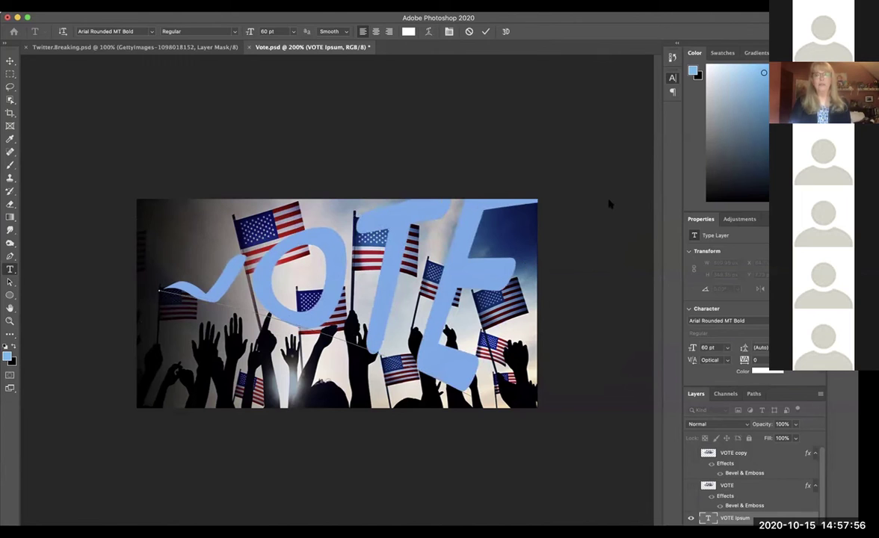
key("super+z")
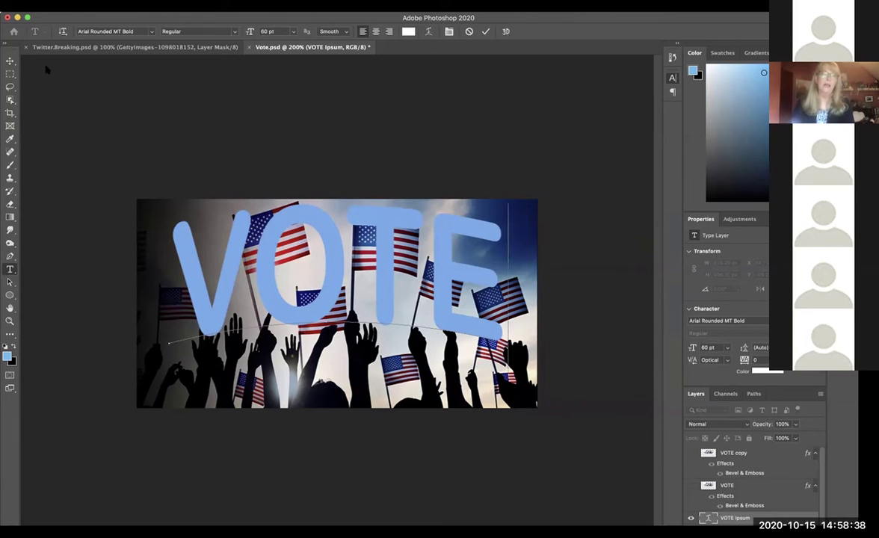
left_click(10, 60)
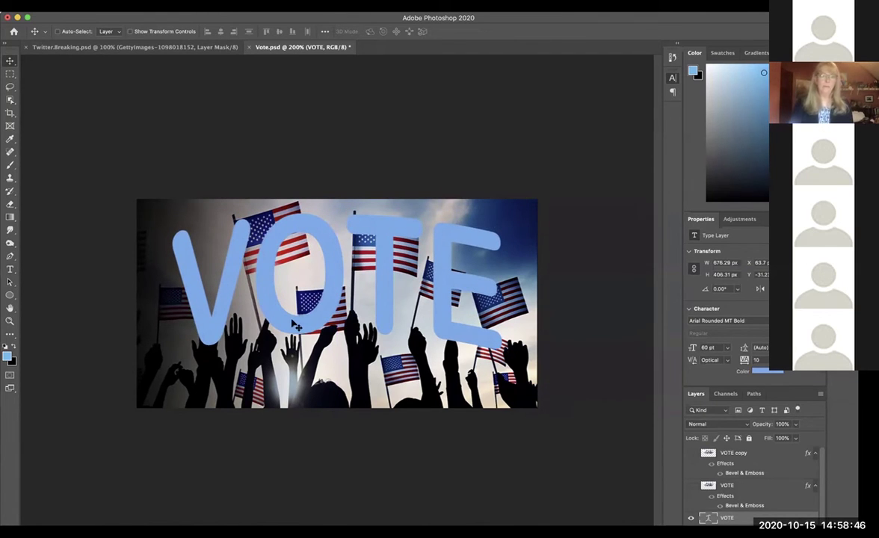
left_click_drag(295, 326, 288, 326)
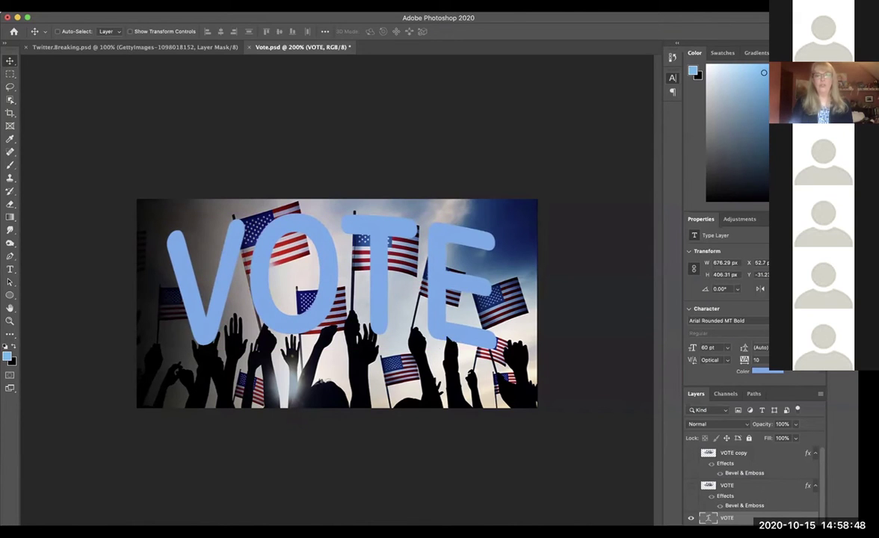
left_click_drag(425, 313, 429, 313)
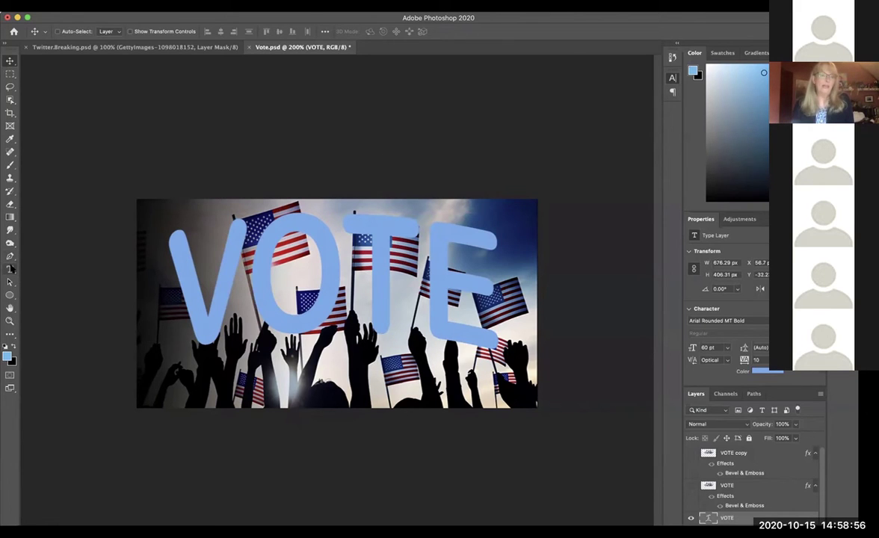
Convert the warped VOTE text into a 3D extrusion.
left_click(10, 268)
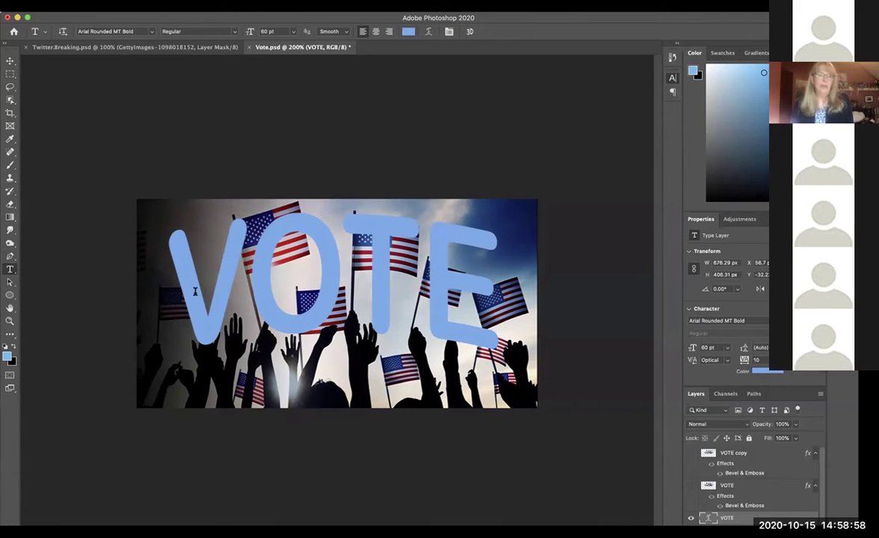
left_click(381, 308)
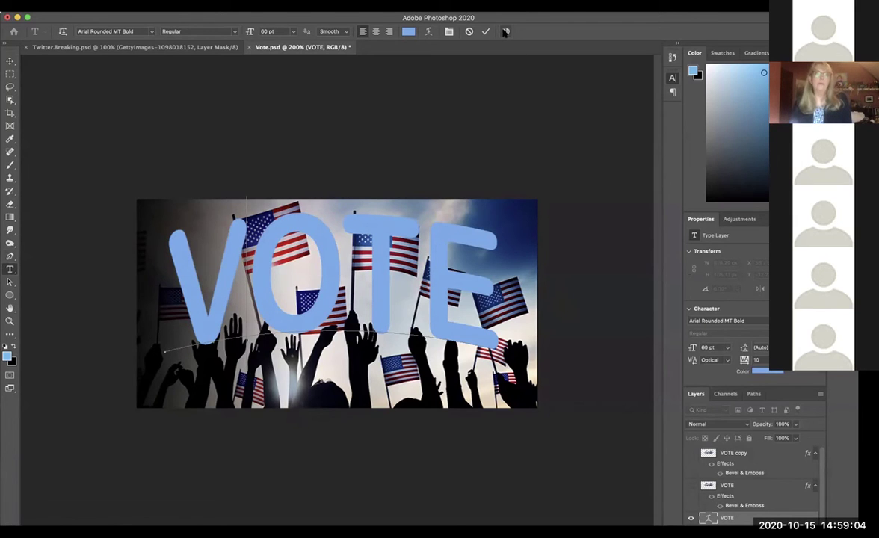
key("super+Return")
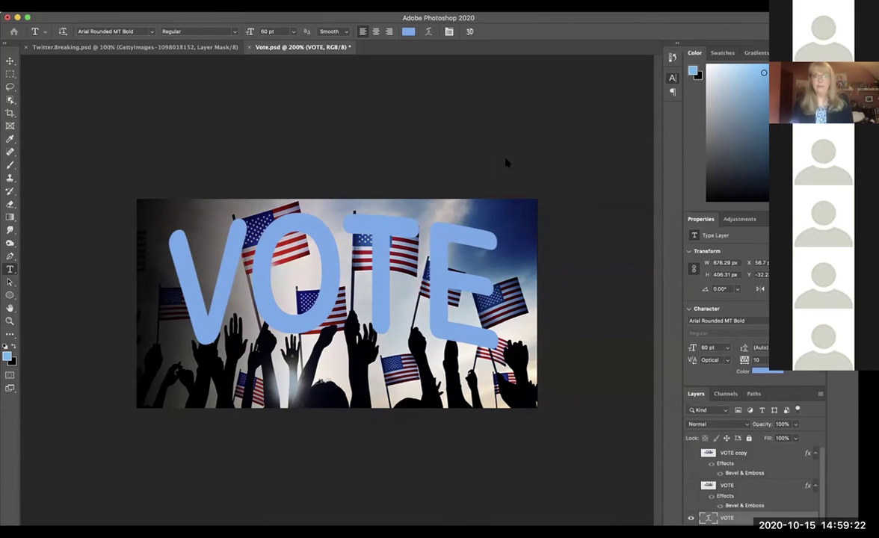
key("super+minus")
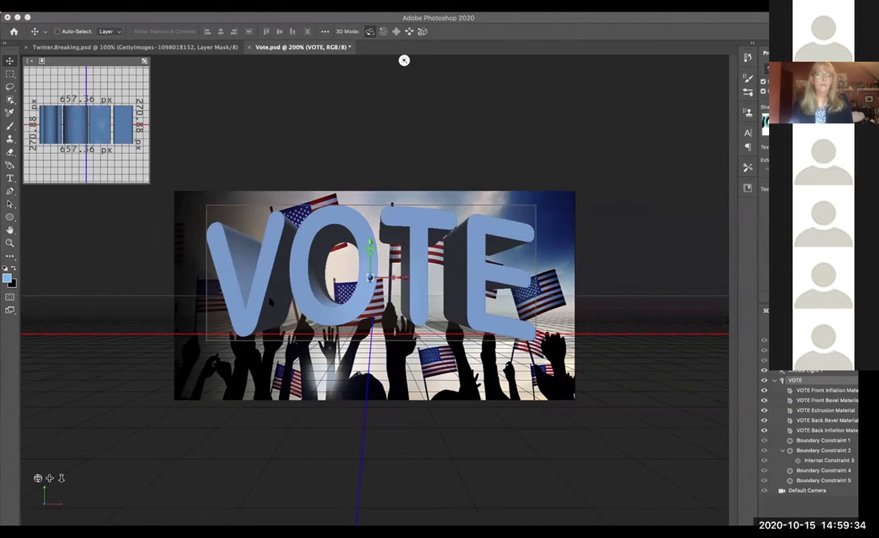
double_click(274, 16)
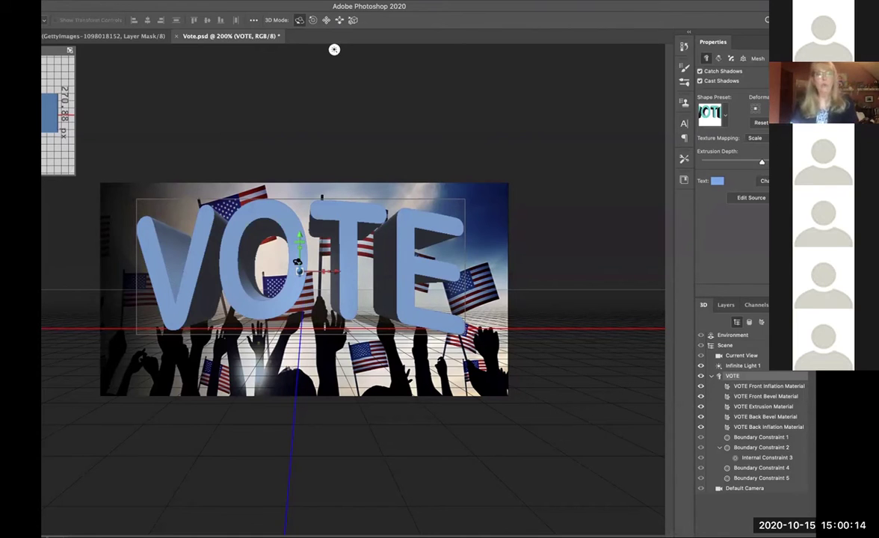
Examine the VOTE Front Inflation Material, the inner constraint of the letter O and the Slide, Drag and Orbit 3D modes.
left_click(768, 386)
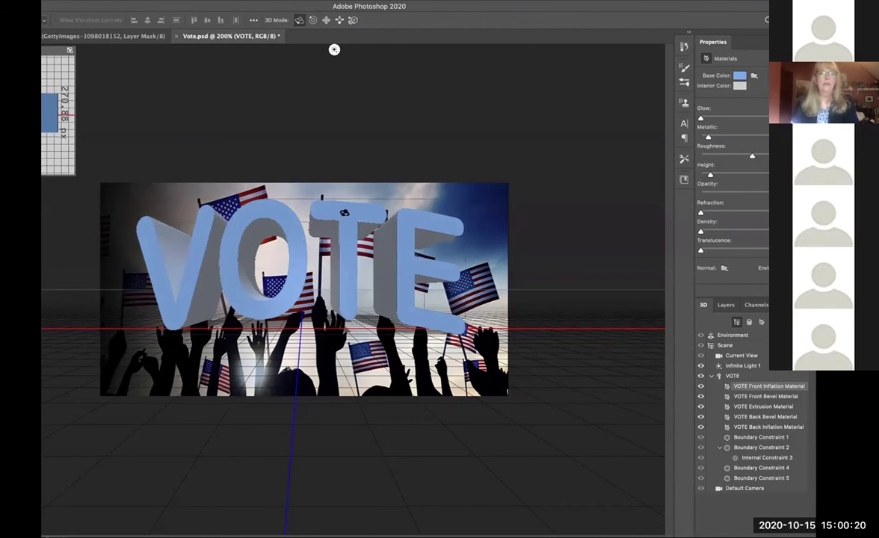
left_click(258, 266)
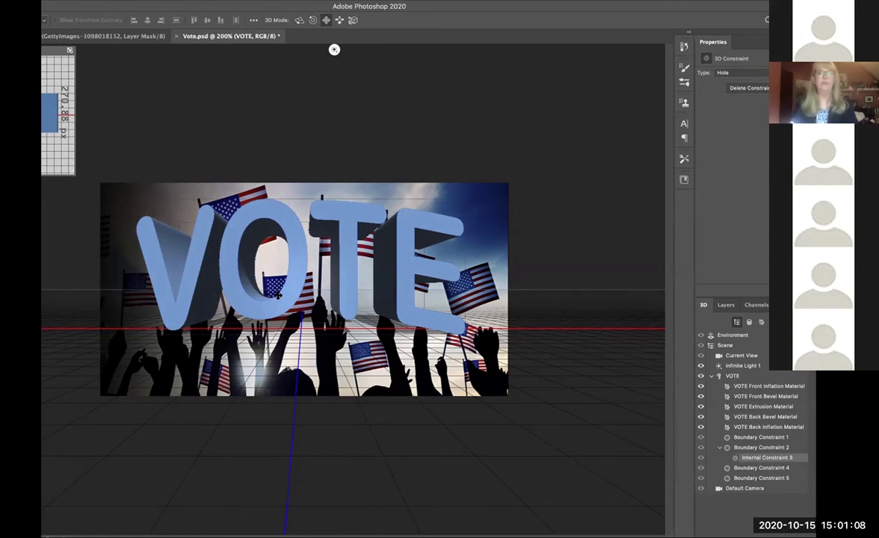
left_click(339, 19)
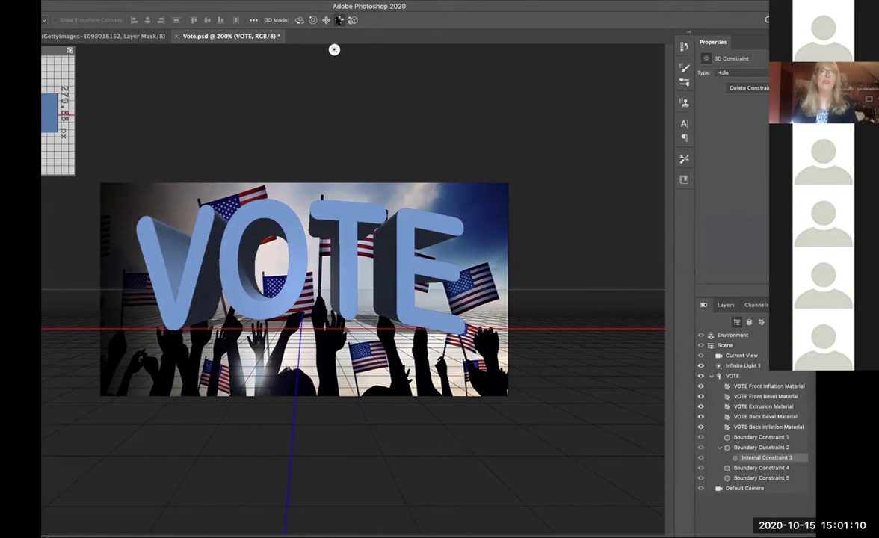
left_click(325, 20)
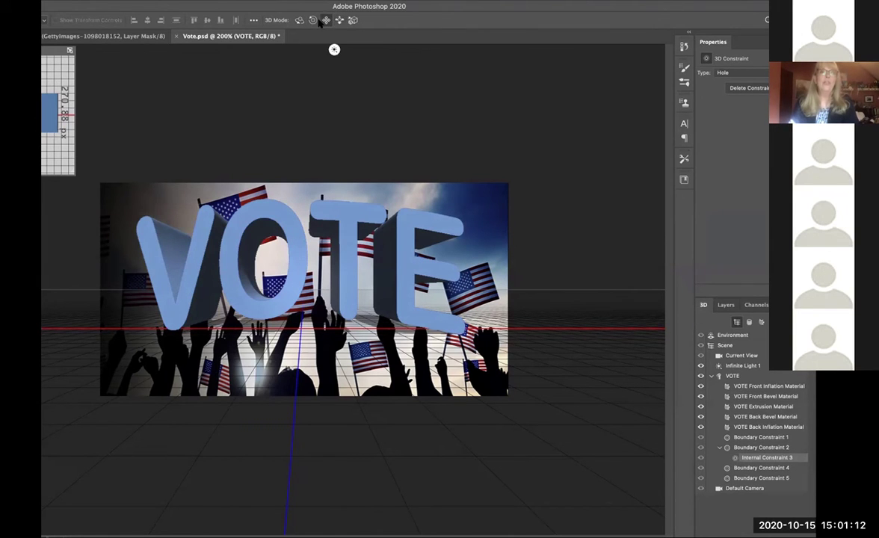
left_click(298, 20)
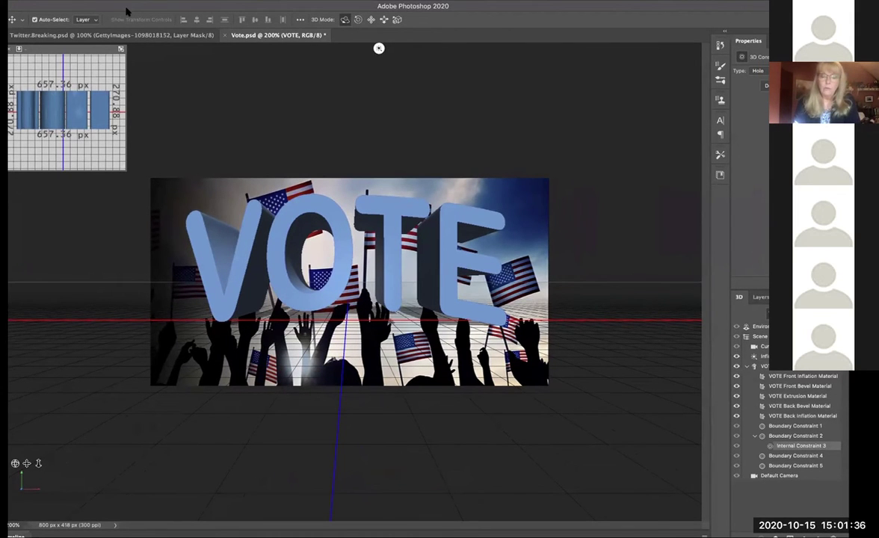
Render the 3D VOTE layer at 400% zoom and stop the rendering.
key("super+equal")
key("super+equal")
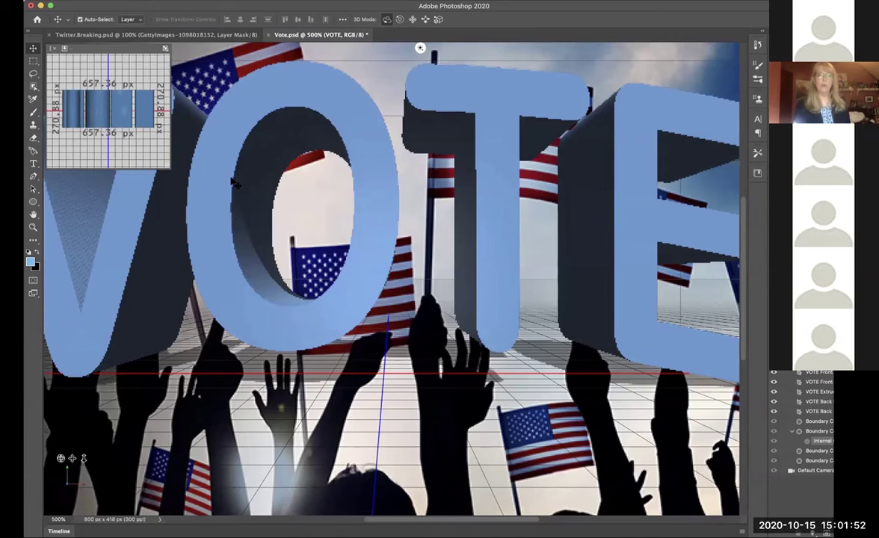
key("super+minus")
key("super+minus")
key("super+minus")
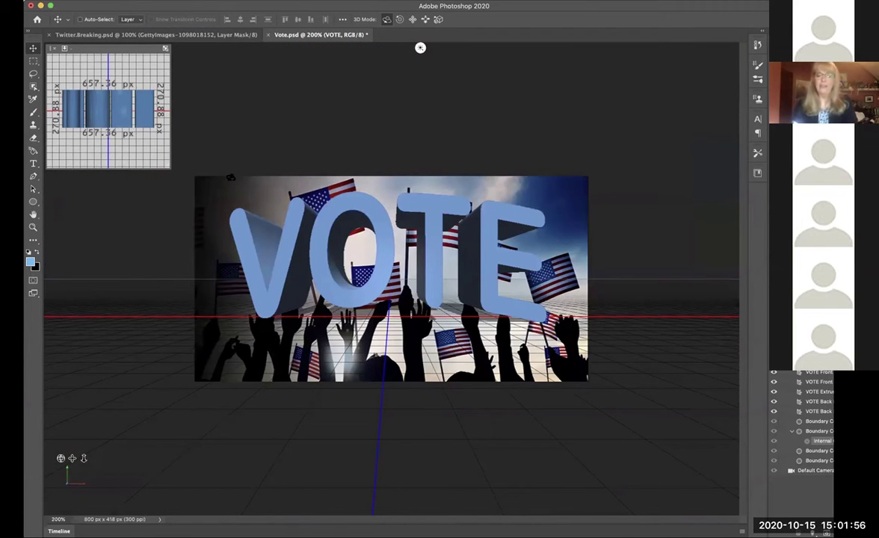
key("super+plus")
key("super+plus")
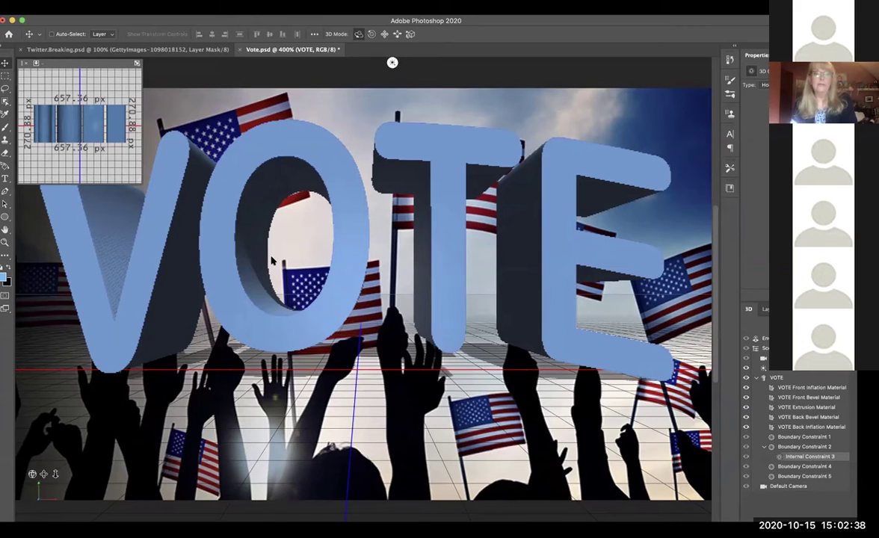
key("alt+shift+super+r")
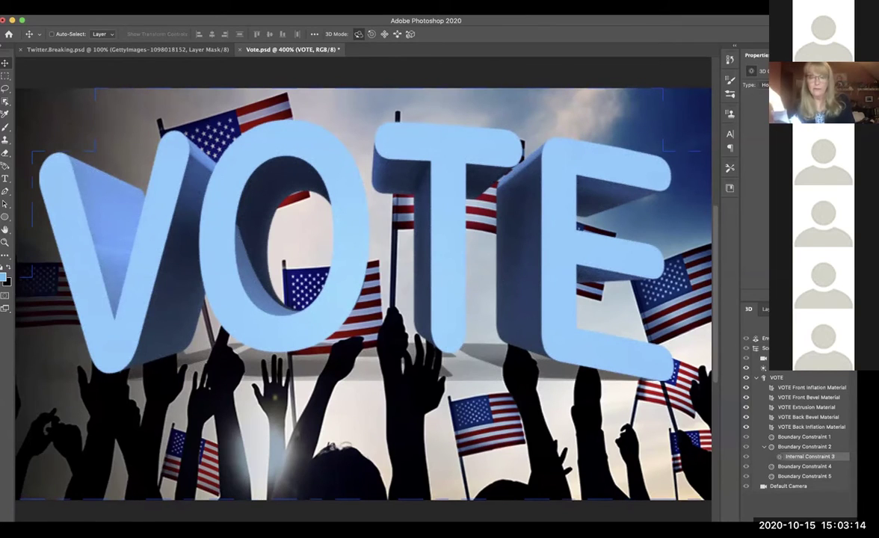
left_click(392, 63)
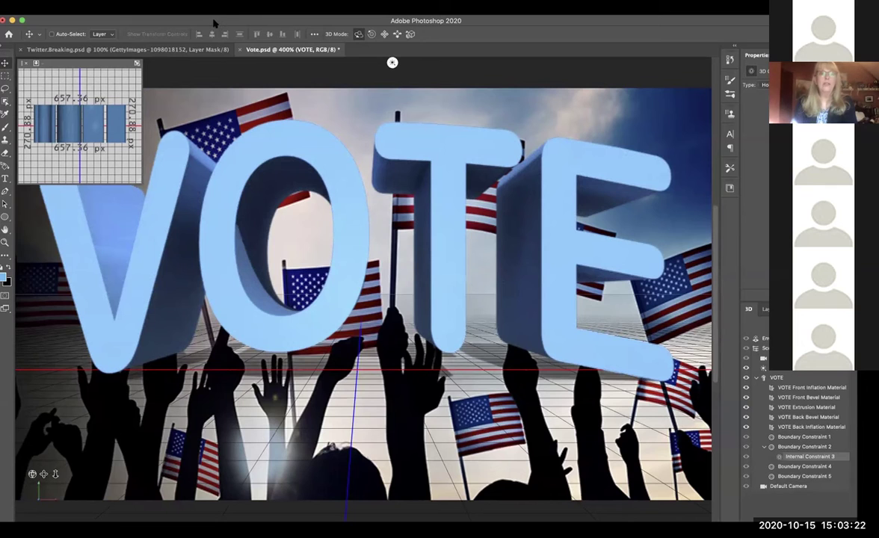
Examine the edges and shadows of the rendered 3D letters up close and in the whole picture.
left_click_drag(213, 22, 209, 6)
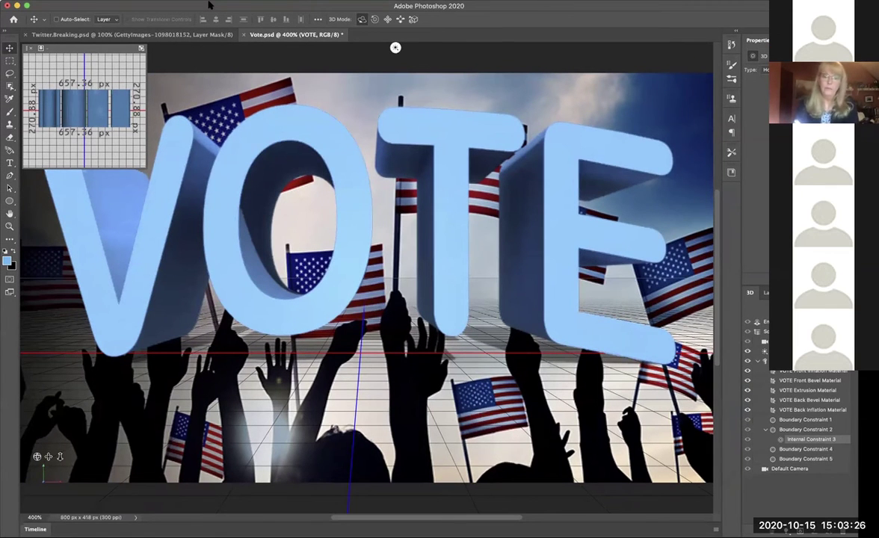
key("super+plus")
key("super+plus")
key("super+plus")
key("super+plus")
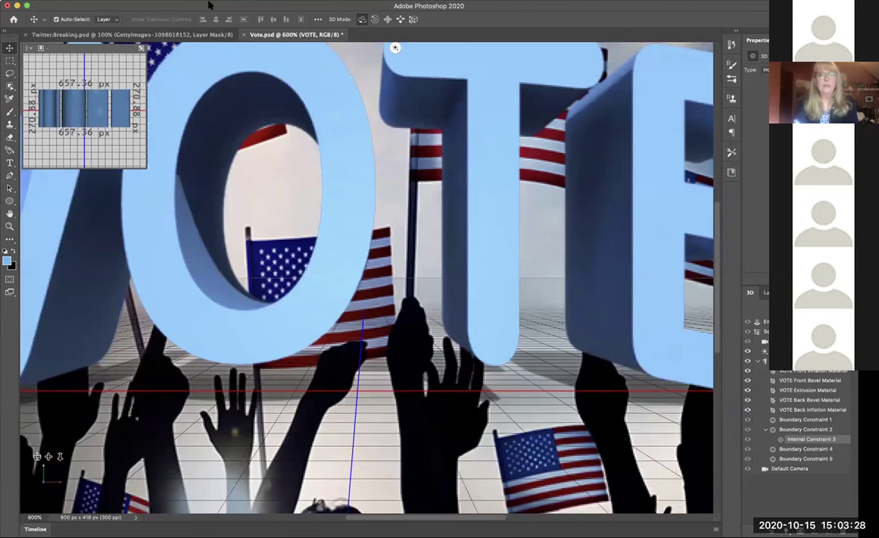
key("super+plus")
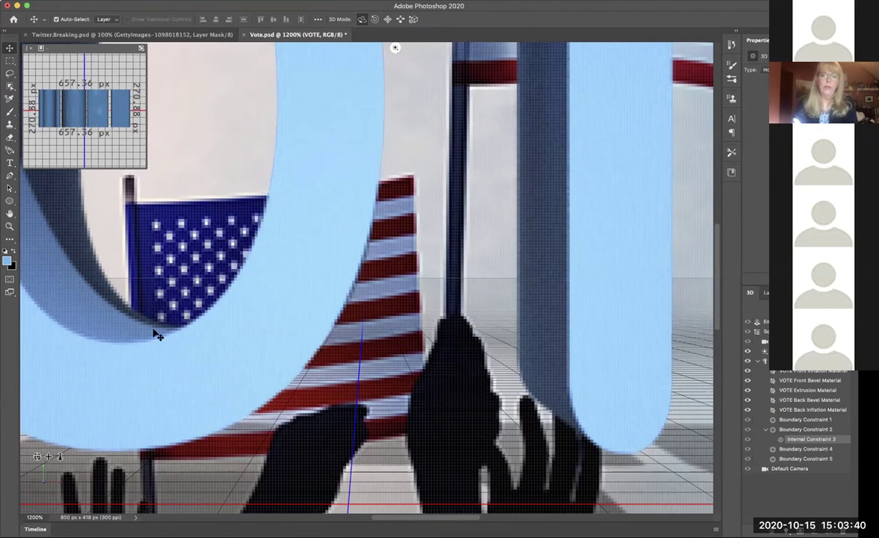
key("super+minus")
key("super+minus")
key("super+minus")
key("super+minus")
key("super+minus")
key("super+minus")
key("super+minus")
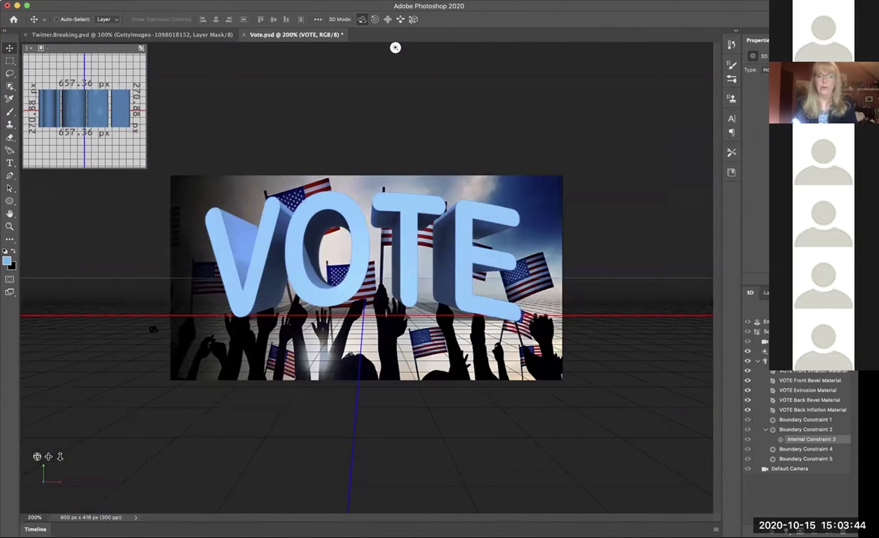
key("super+plus")
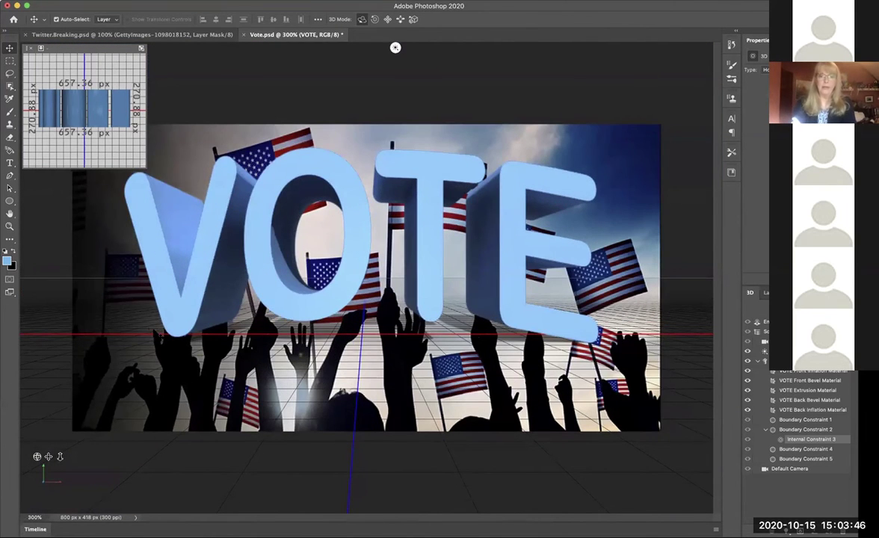
key("super+minus")
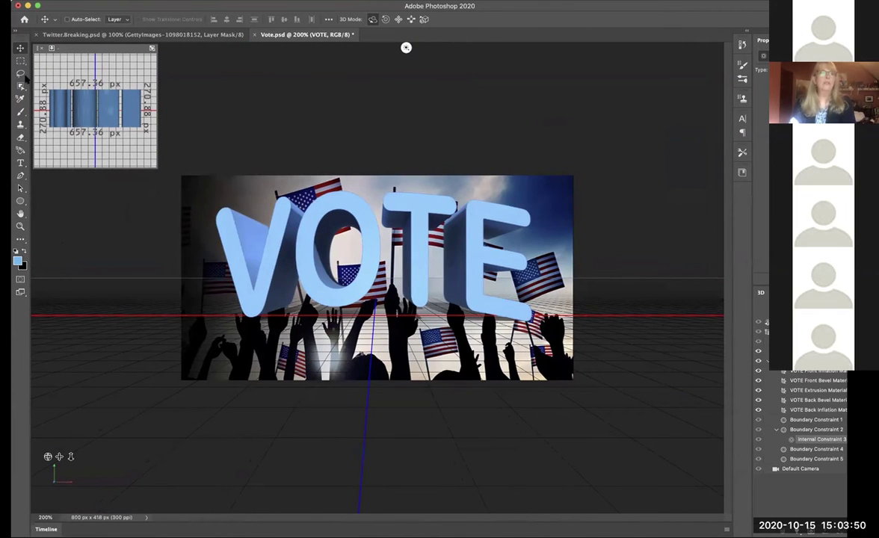
Hide the 3D grid by switching to the Rectangular Marquee tool and set the 3D VOTE layer's opacity to 64%.
left_click(25, 61)
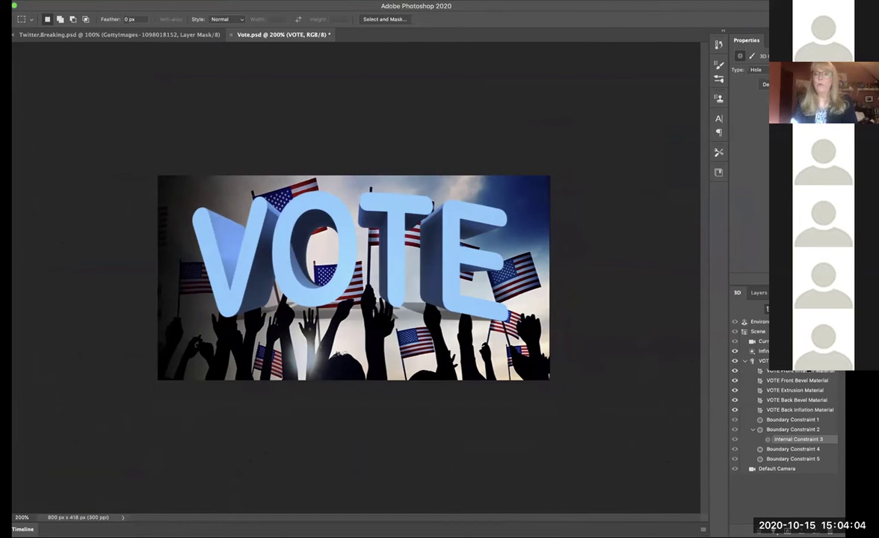
left_click(755, 293)
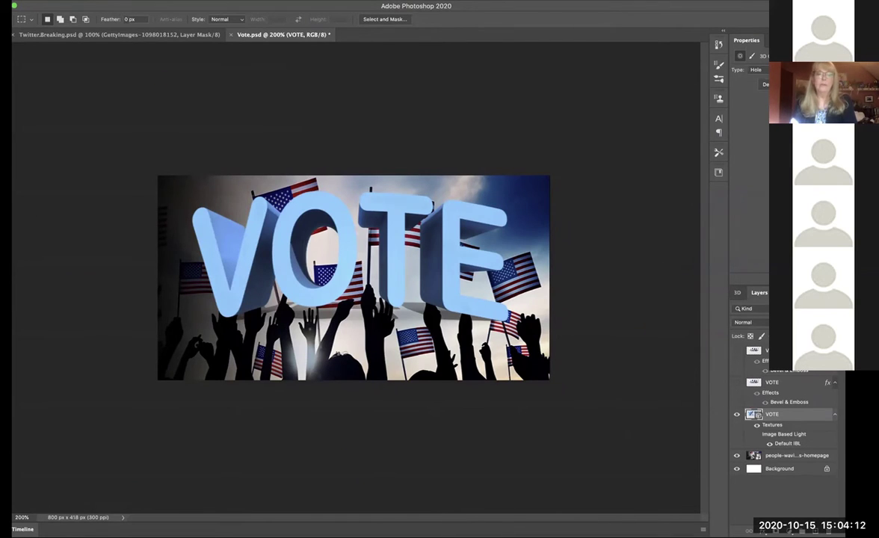
key("6")
key("4")
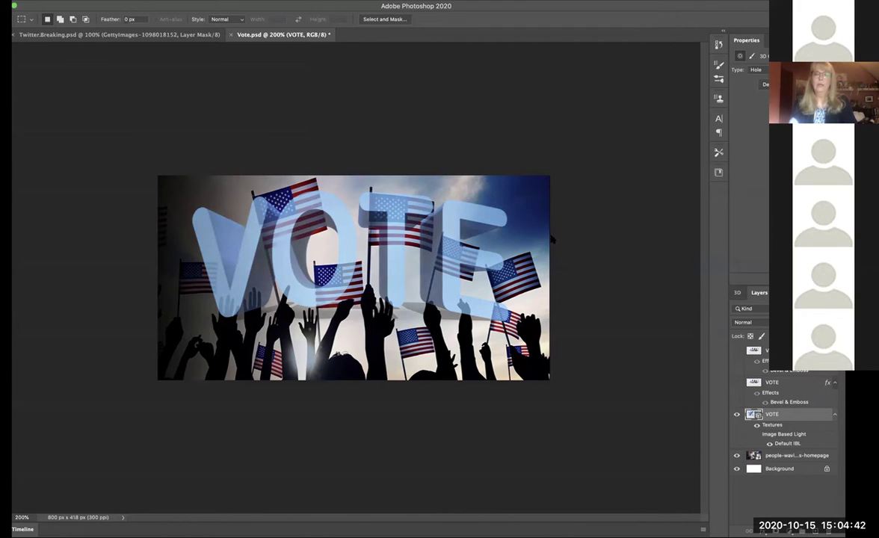
Duplicate the 3D VOTE layer and compare the picture with the copy hidden and shown.
key("ctrl+j")
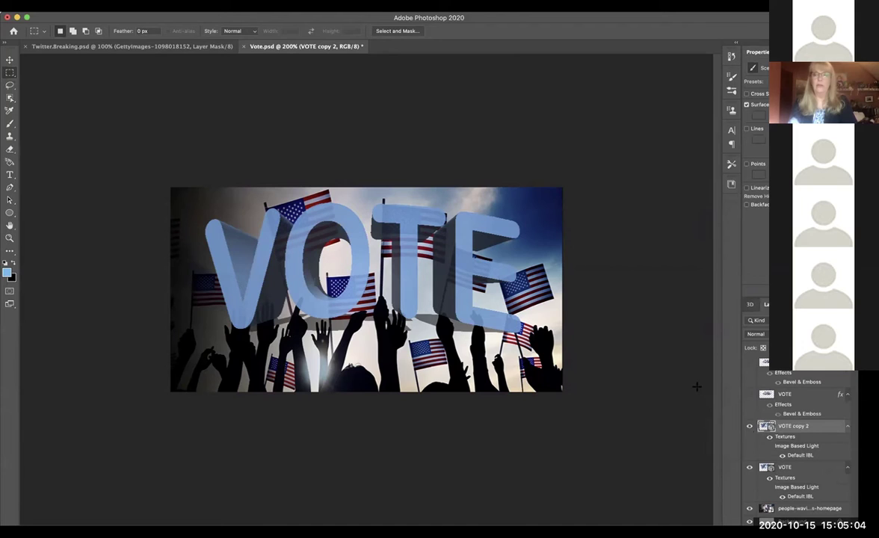
left_click(749, 427)
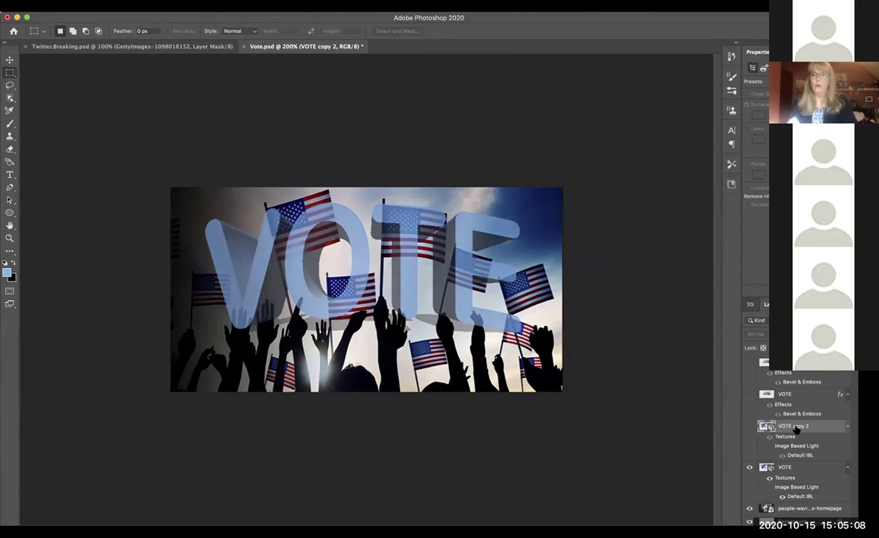
left_click(749, 426)
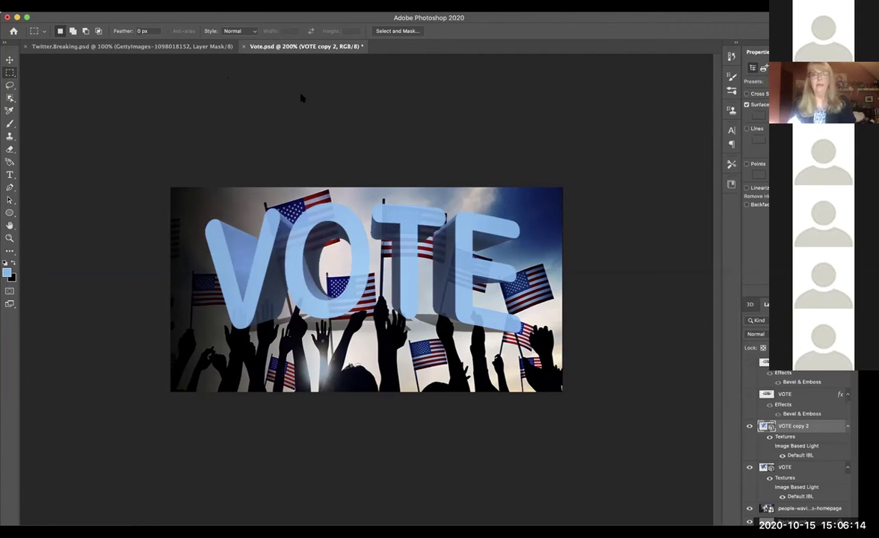
Apply a Bevel & Emboss effect to the VOTE copy 2 layer and adjust its shading on the letters.
key("h")
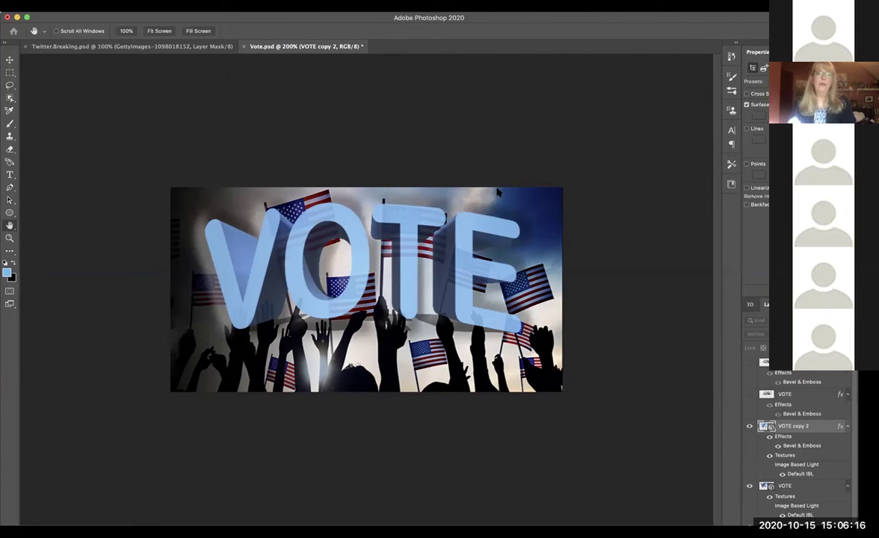
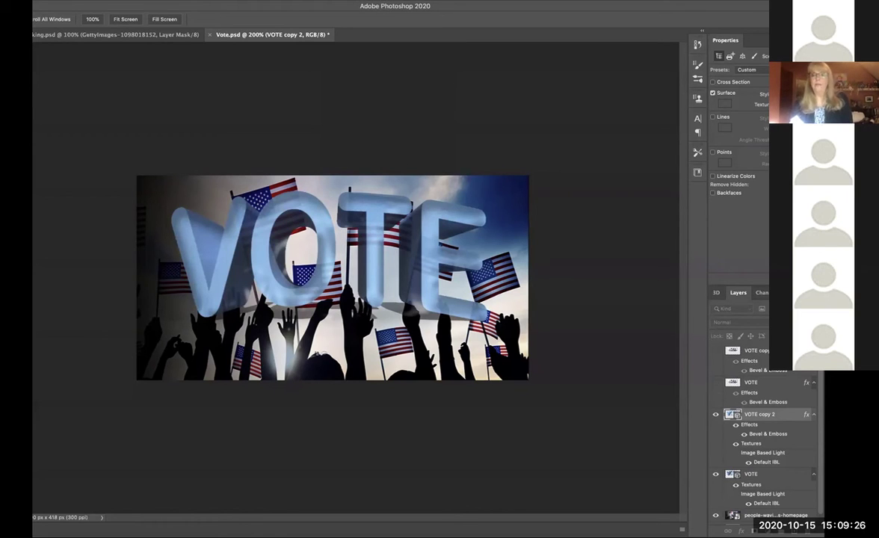
key("i")
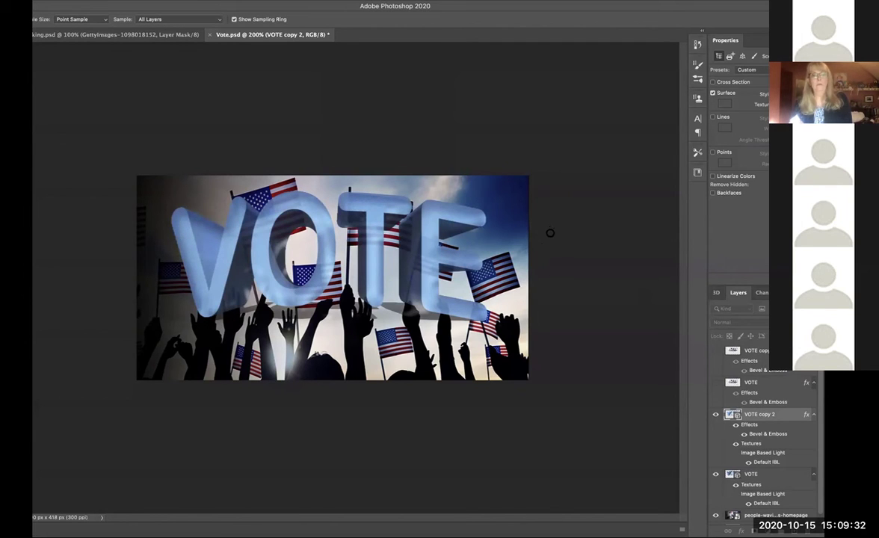
key("h")
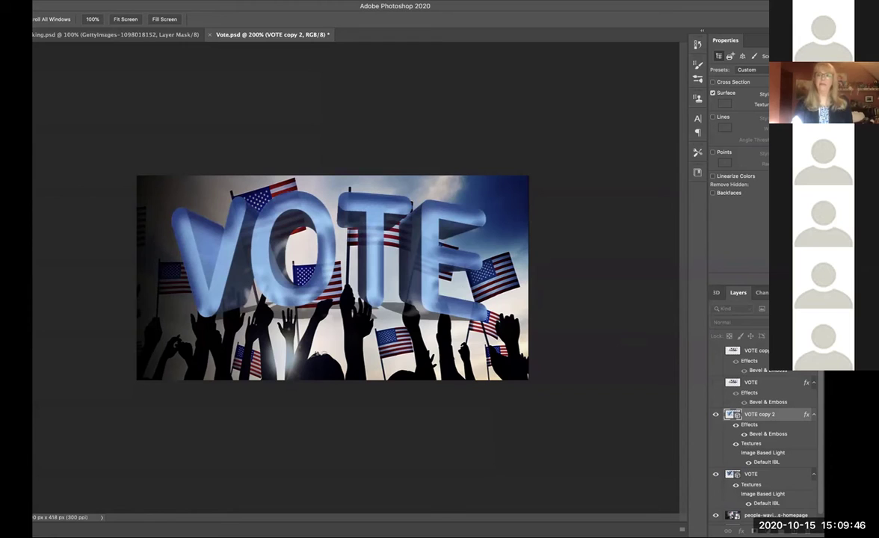
key("m")
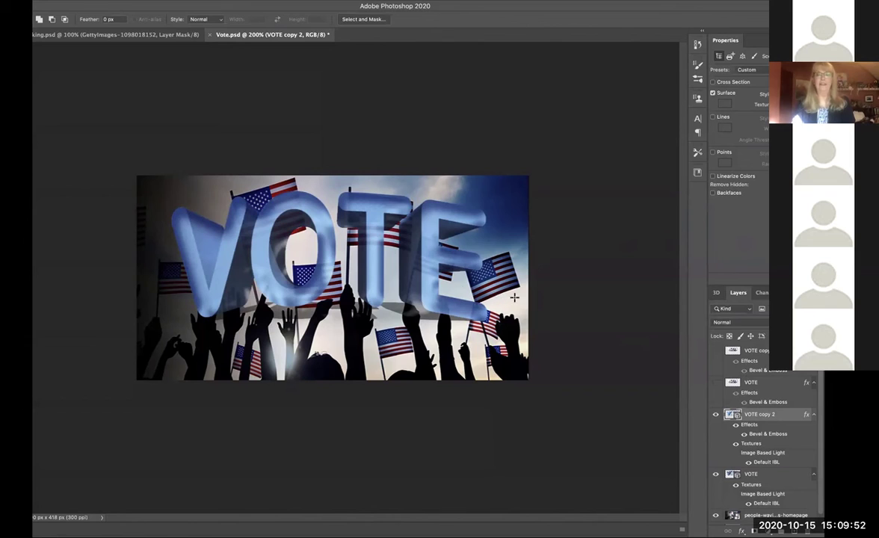
Try an Outer Glow effect on the VOTE copy 2 layer and undo it.
left_click(777, 479)
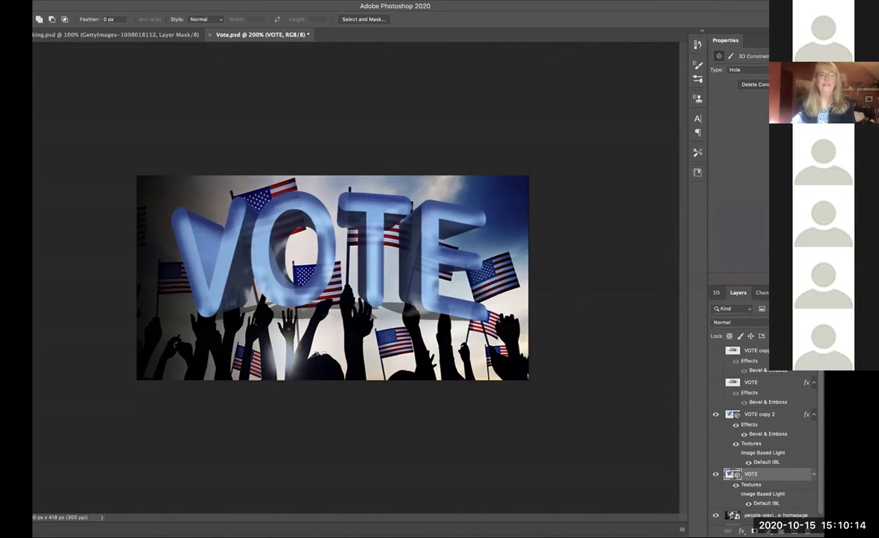
left_click(770, 415)
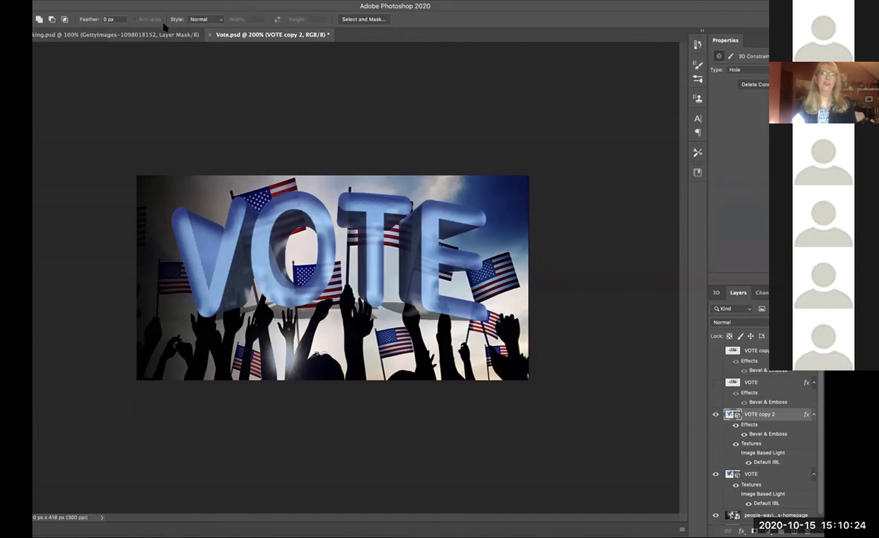
left_click_drag(177, 6, 211, 8)
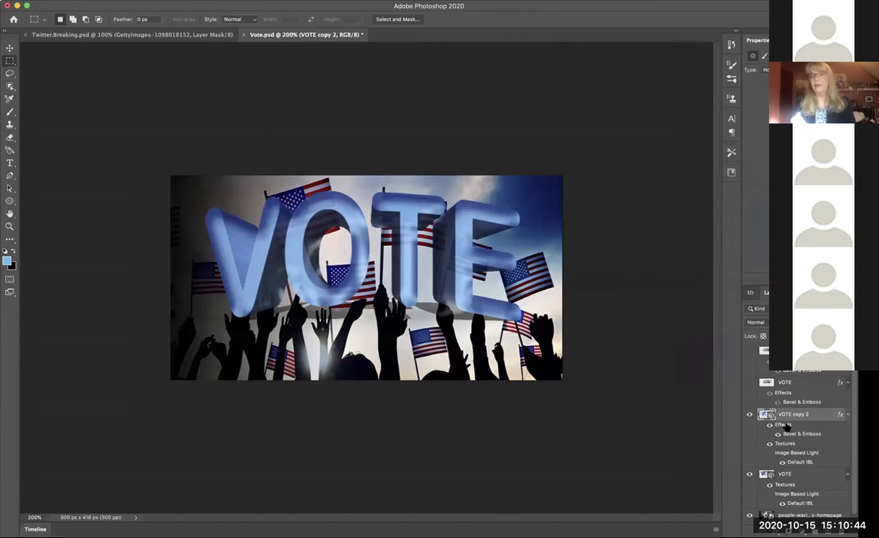
key("h")
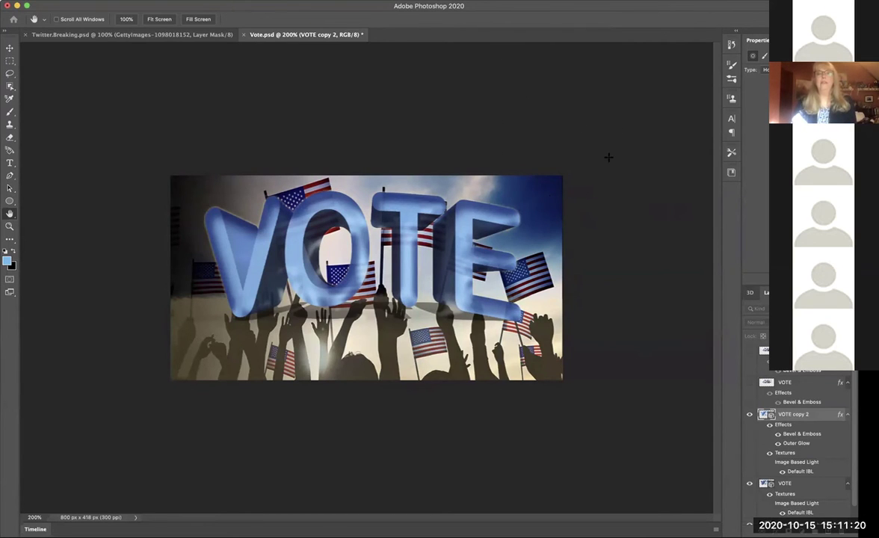
key("super+z")
key("m")
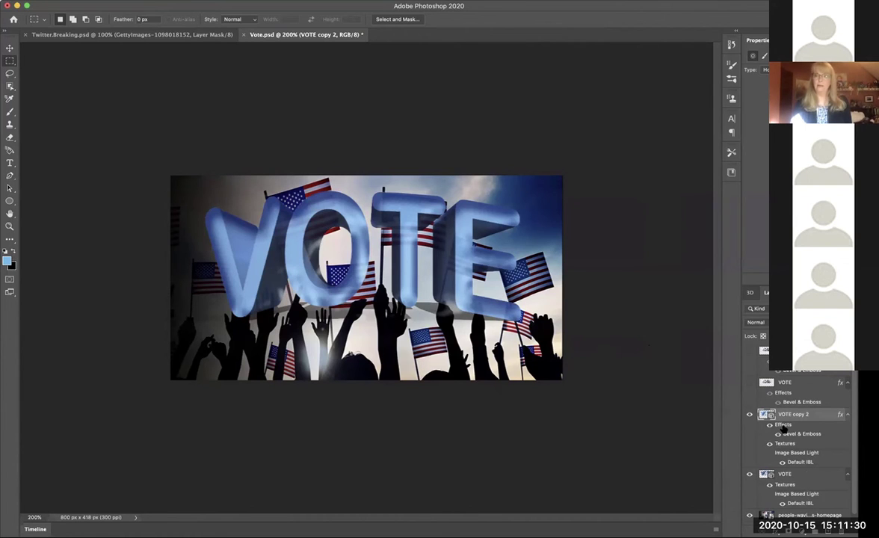
Add a Drop Shadow effect to the VOTE copy 2 layer, rasterize its 3D content and check the picture with the effects hidden and shown.
key("h")
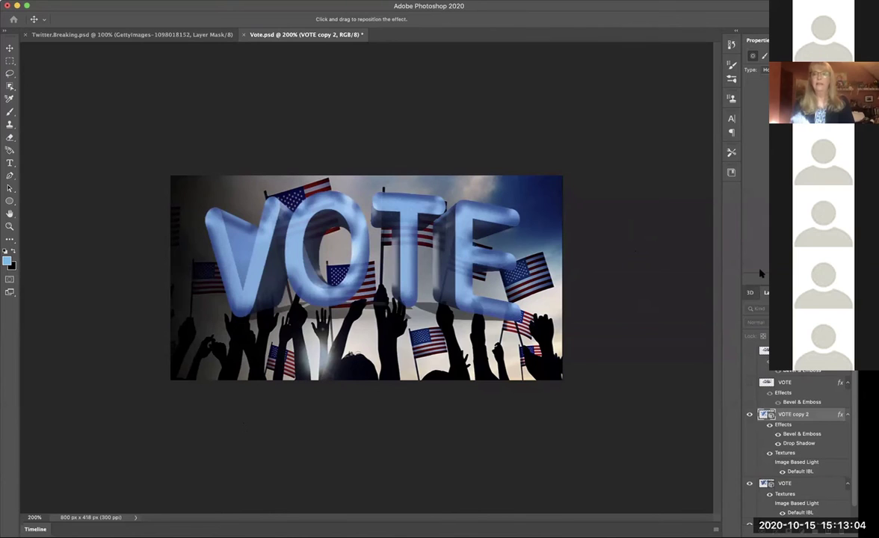
key("m")
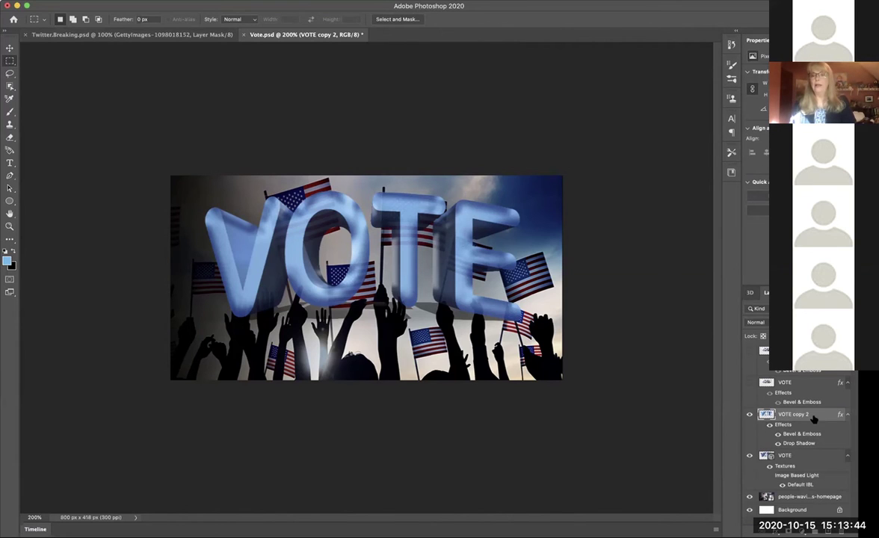
left_click(769, 425)
left_click(769, 425)
left_click(770, 424)
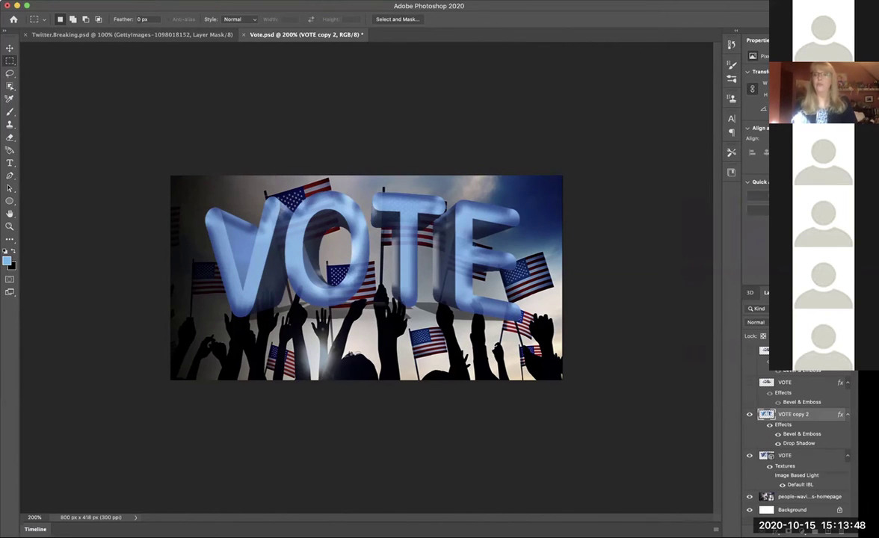
left_click(770, 424)
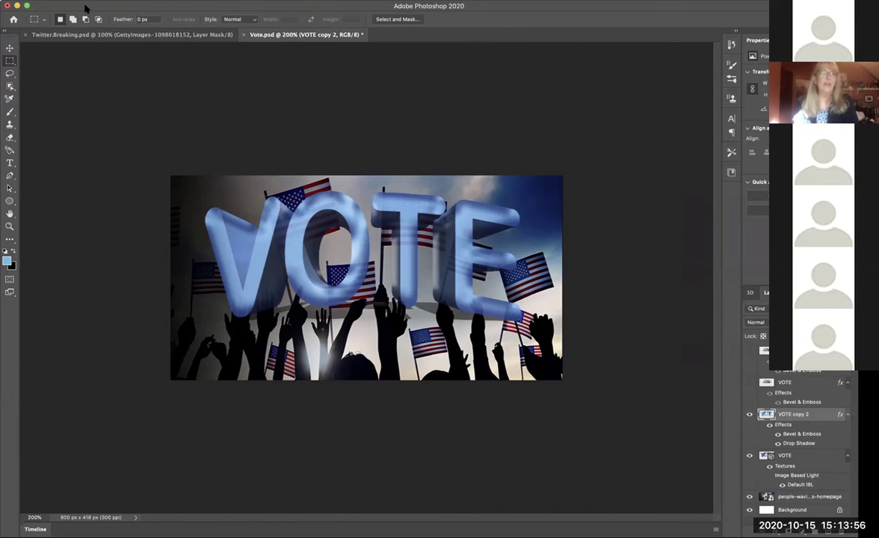
Erase the shadow beneath the letters on the VOTE copy 2 layer with a size 23 Eraser brush, using black as foreground color.
left_click(10, 138)
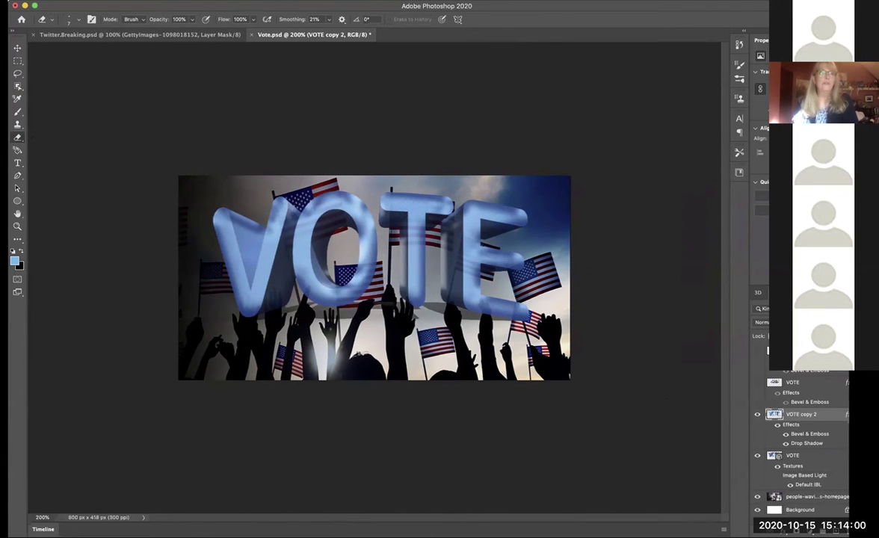
left_click(21, 253)
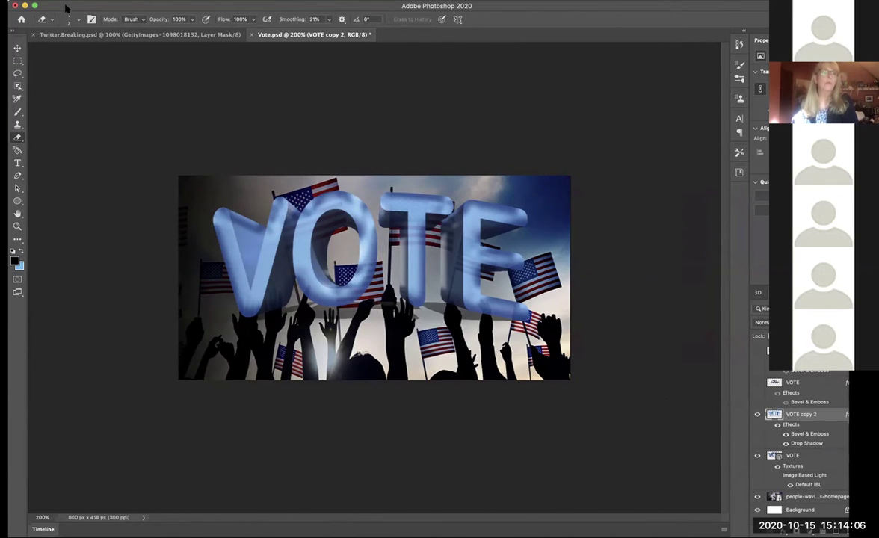
mouse_move(65, 50)
left_mouse_down()
mouse_move(111, 48)
mouse_move(84, 51)
mouse_move(84, 60)
mouse_move(83, 47)
left_mouse_up()
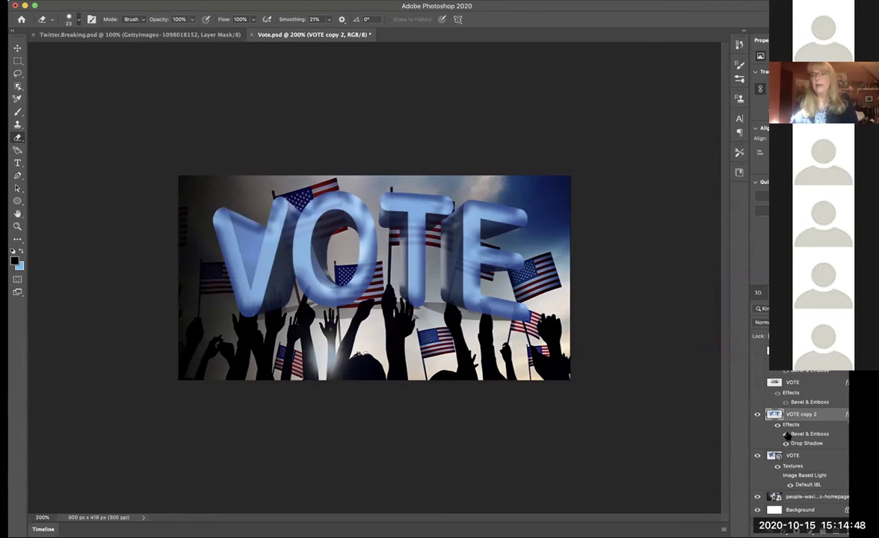
Rasterize the lower 3D VOTE layer and erase its floor shadow beneath the letters at 400% zoom.
left_click(788, 456)
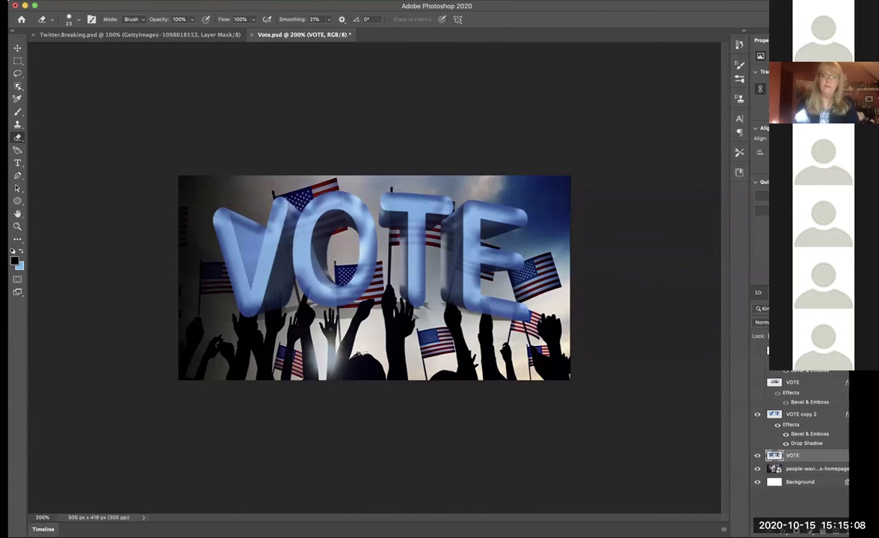
key("super+equal")
key("super+equal")
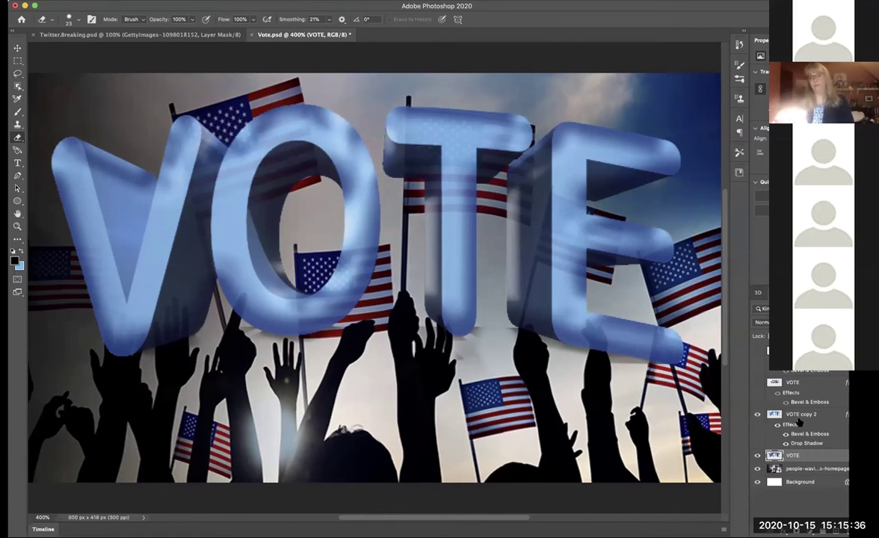
Erase the remaining shadow smudges between the T and E, working on the VOTE and VOTE copy 2 layers.
left_click(819, 416)
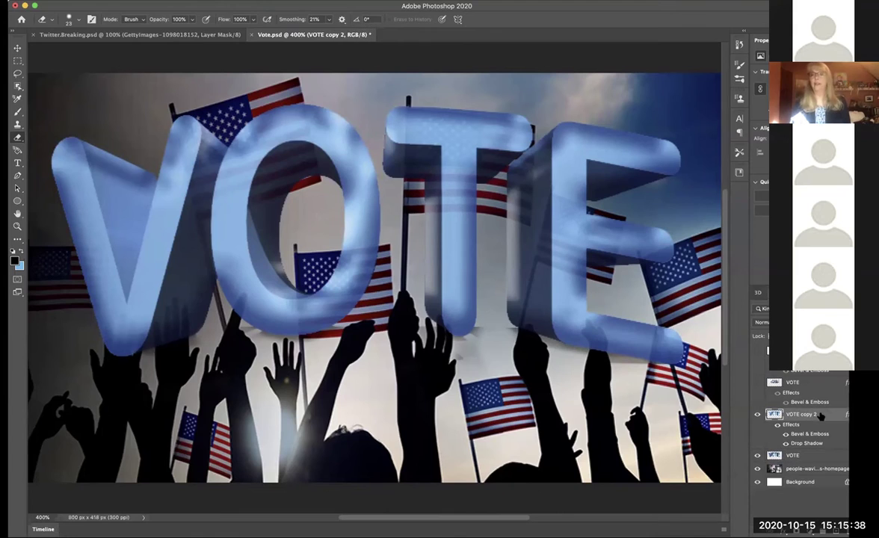
key("h")
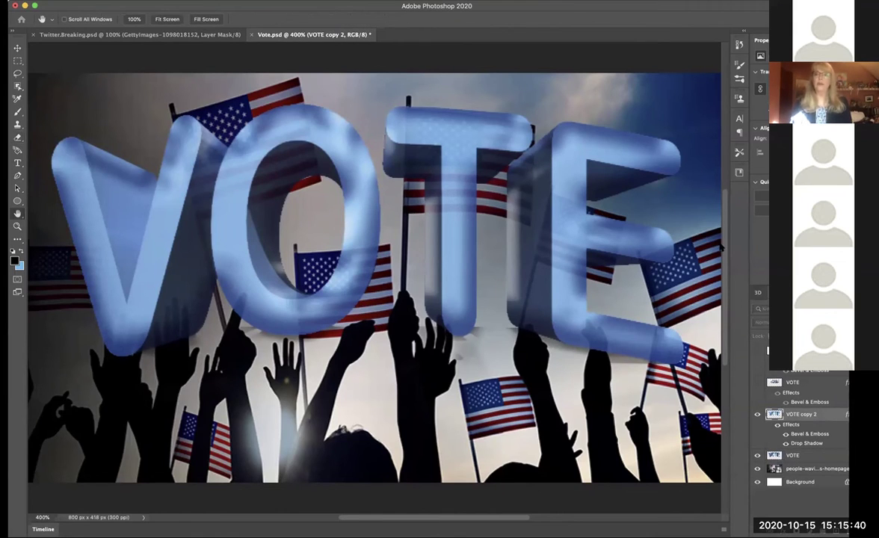
key("e")
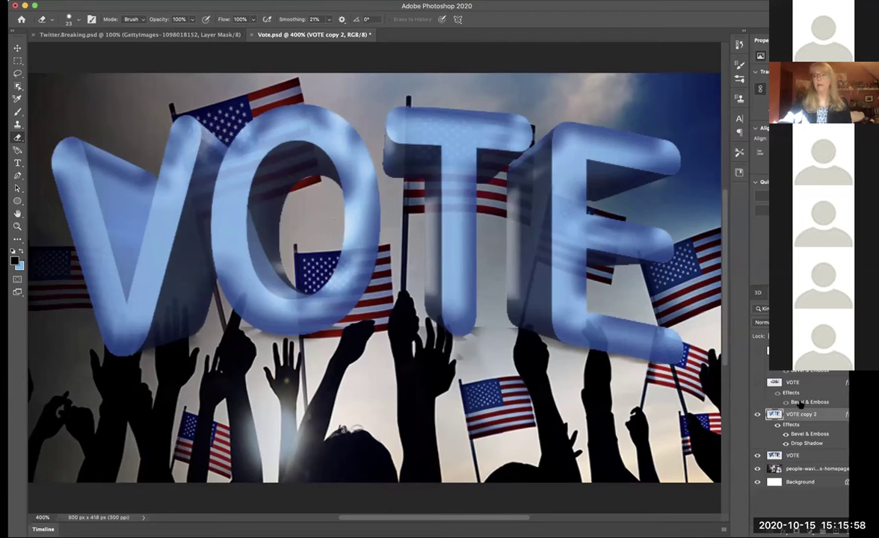
left_click(803, 456)
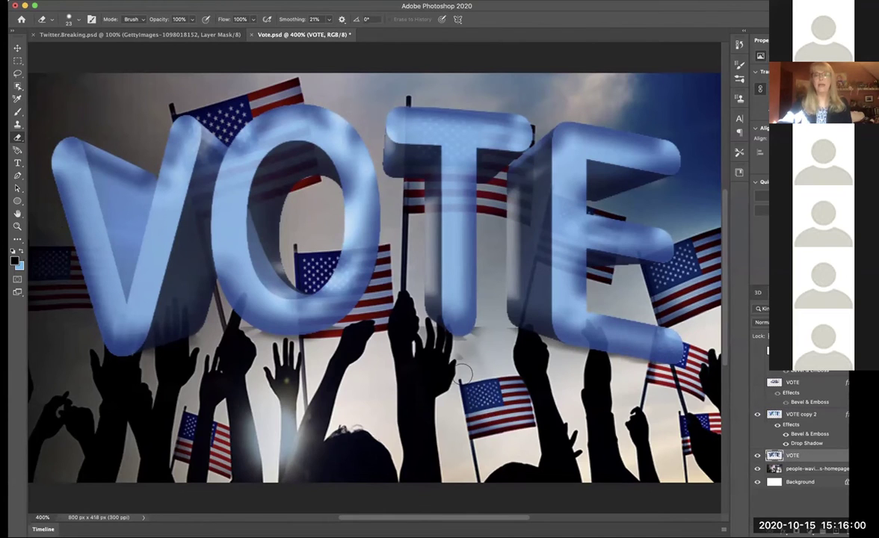
left_click(825, 417)
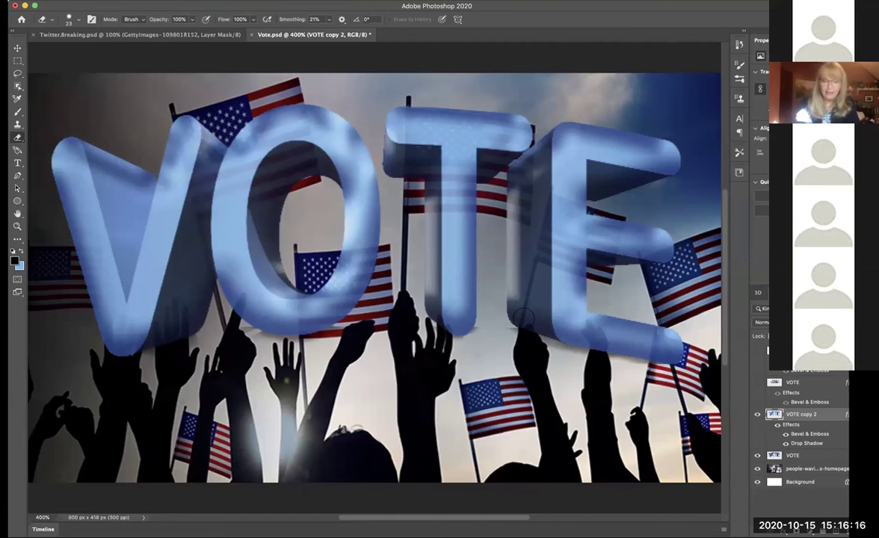
key("super+minus")
key("super+minus")
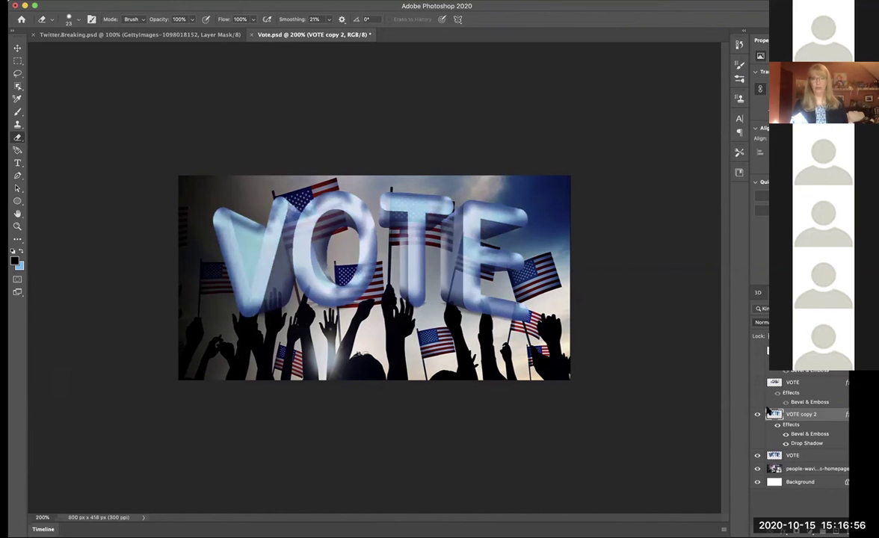
Preview blending modes such as Hard Light on the VOTE copy 2 layer, set it to Multiply and save the document as Vote.2.psd.
left_click(761, 322)
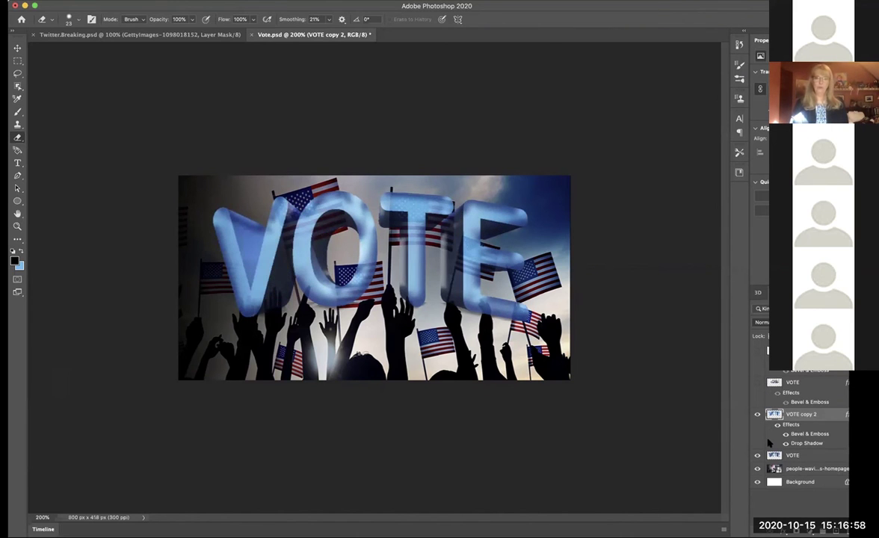
left_click(793, 449)
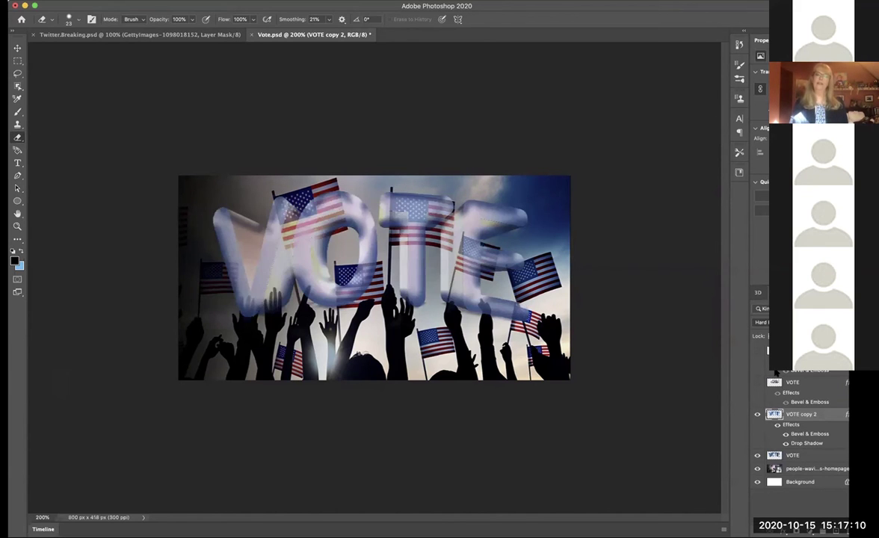
key("shift+alt+m")
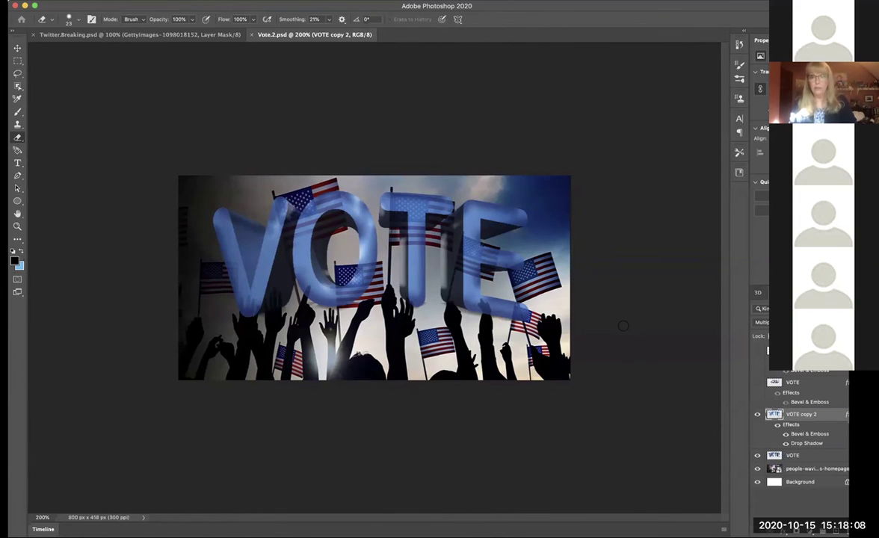
Erase a soft stroke below the T on the VOTE copy 2 layer with the size 23 Eraser.
key("h")
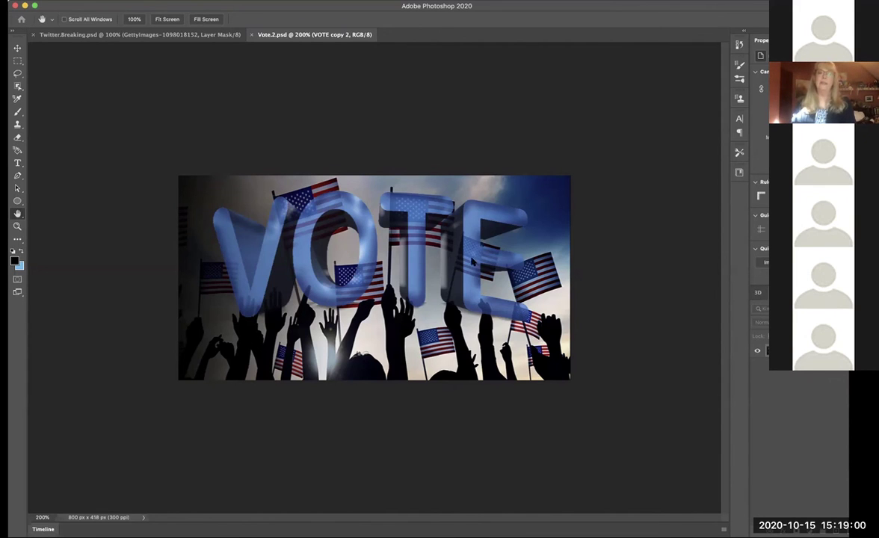
key("e")
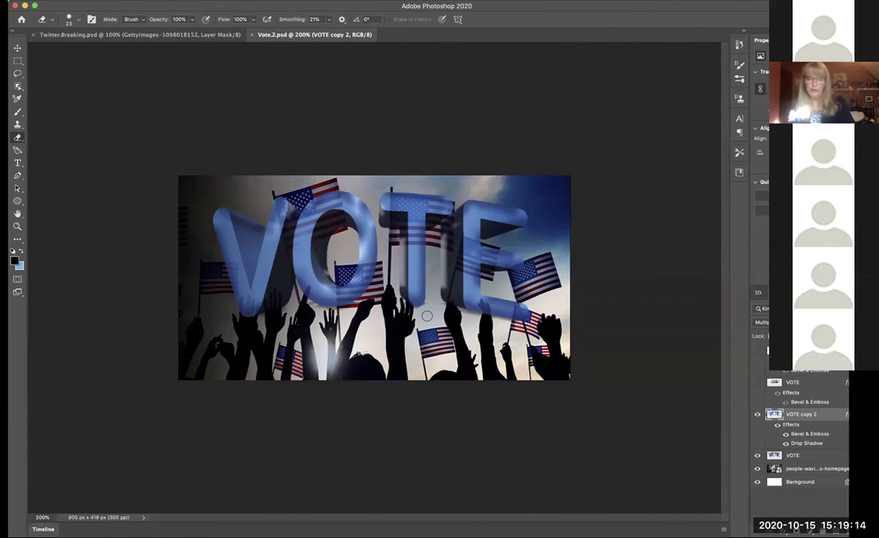
left_click_drag(427, 317, 393, 291)
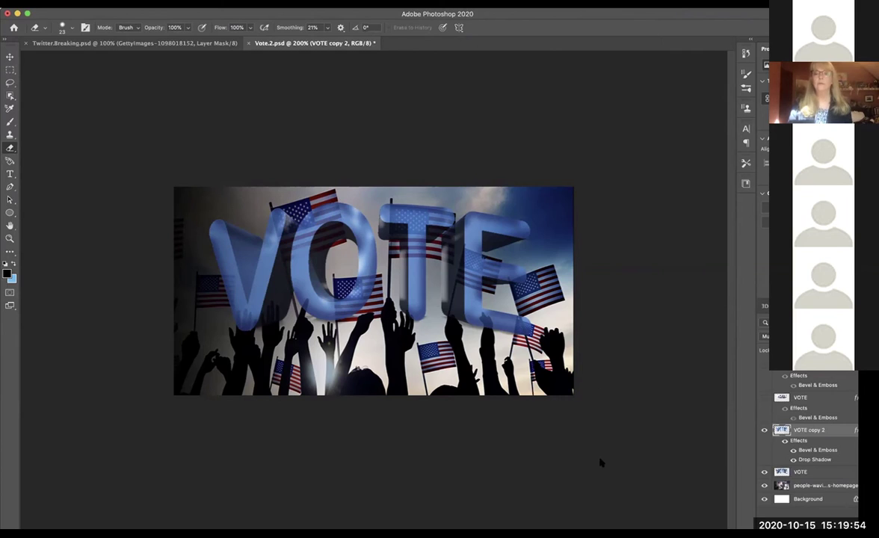
Switch to the Twitter.Breaking.psd document with the DENIAL graphic.
key("ctrl+Tab")
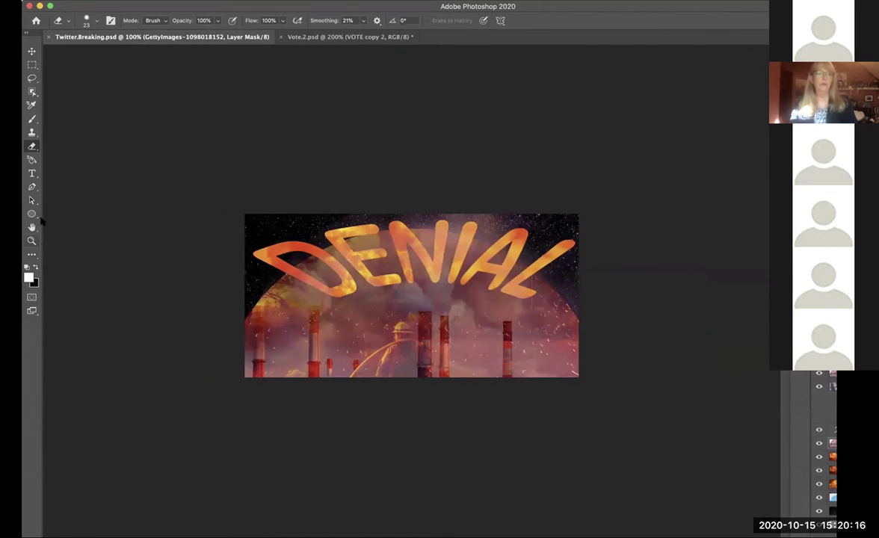
Select Layer 3 in the DENIAL graphic, then hide and reshow it to examine its effect on the lettering.
left_click(33, 174)
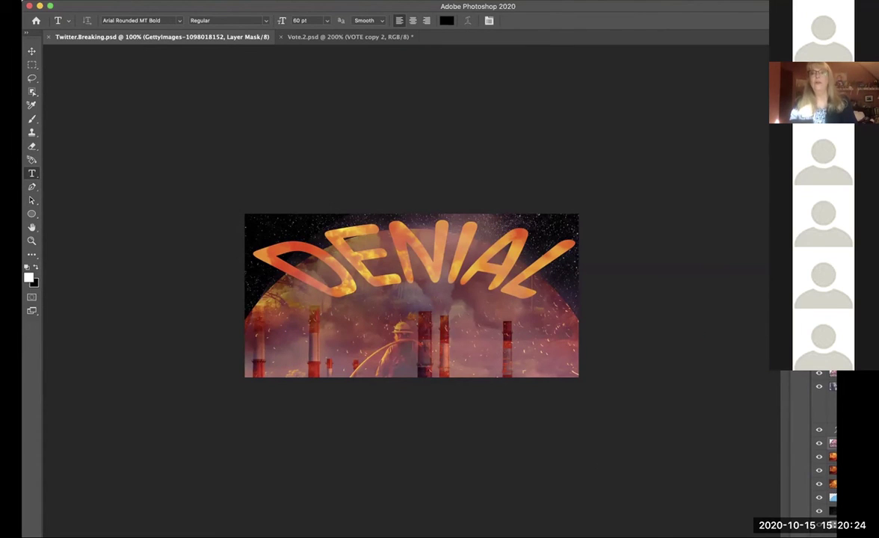
double_click(573, 6)
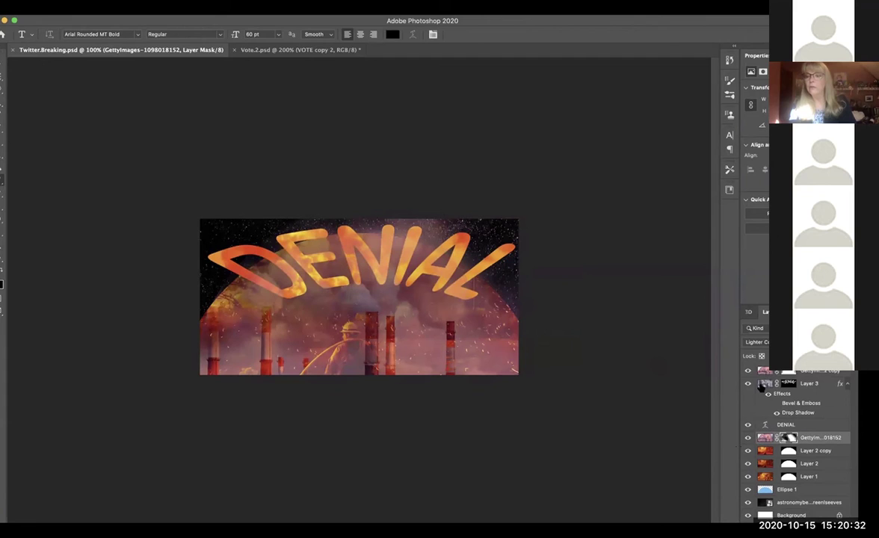
left_click(760, 385)
left_click(749, 383)
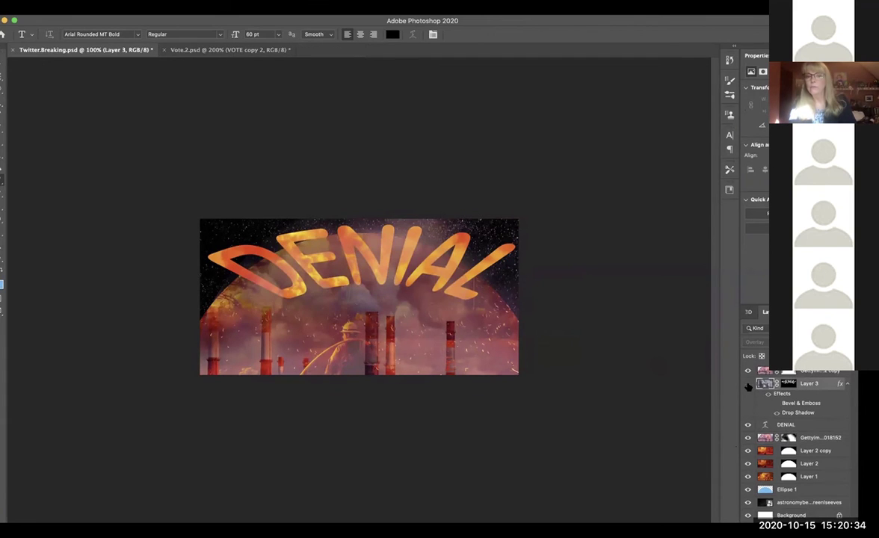
left_click(748, 384)
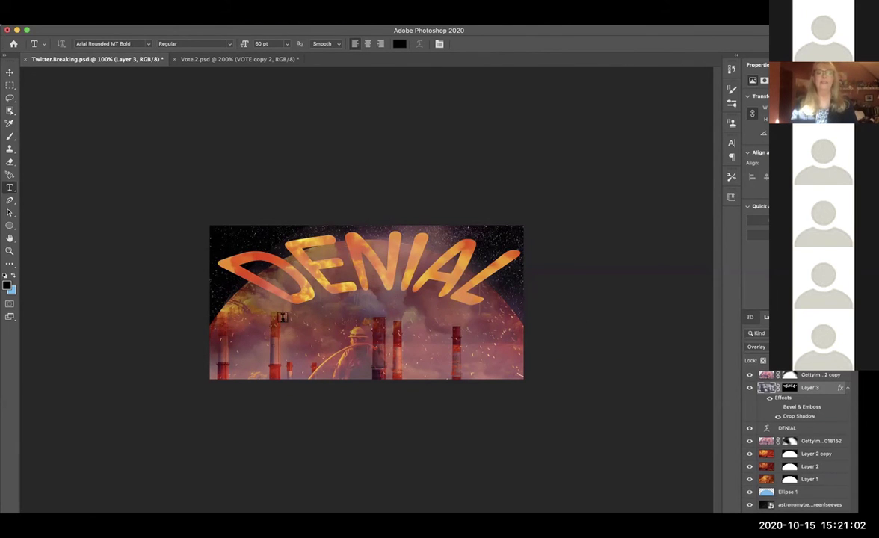
key("super+equal")
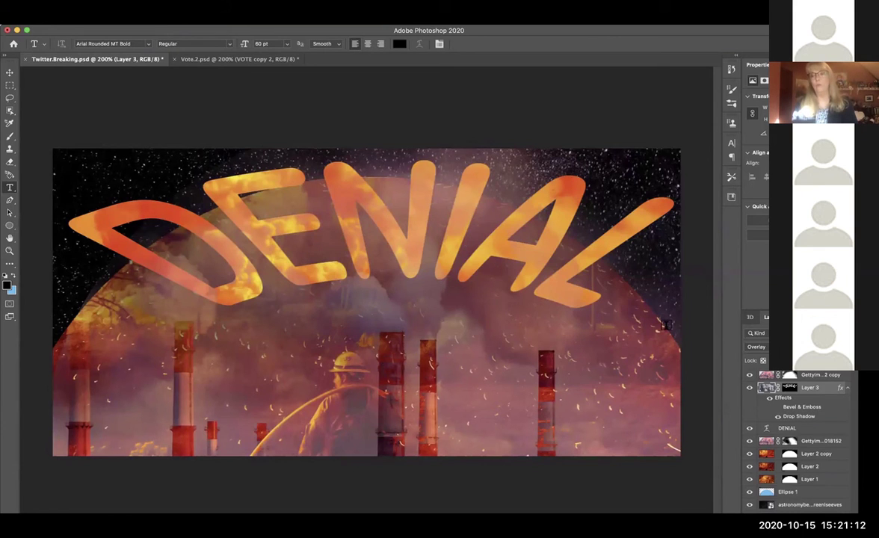
left_click(749, 440)
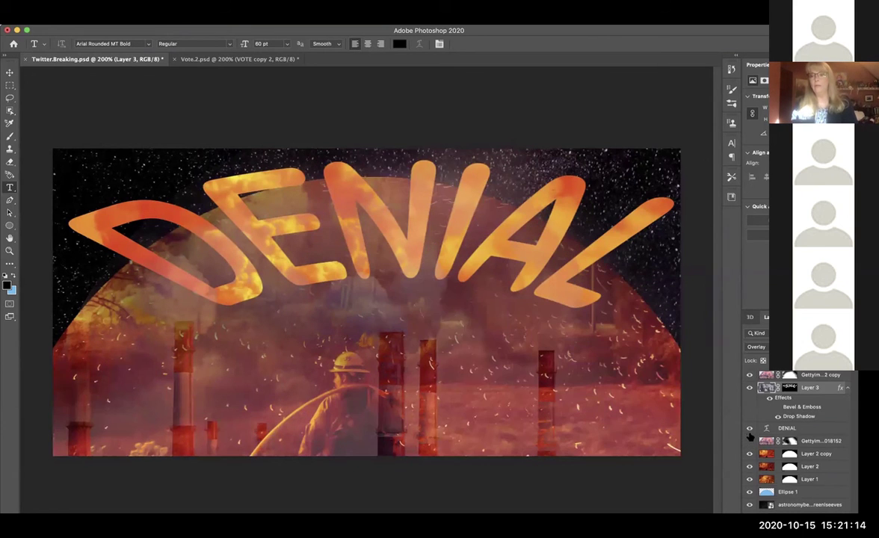
left_click(749, 427)
left_click(750, 385)
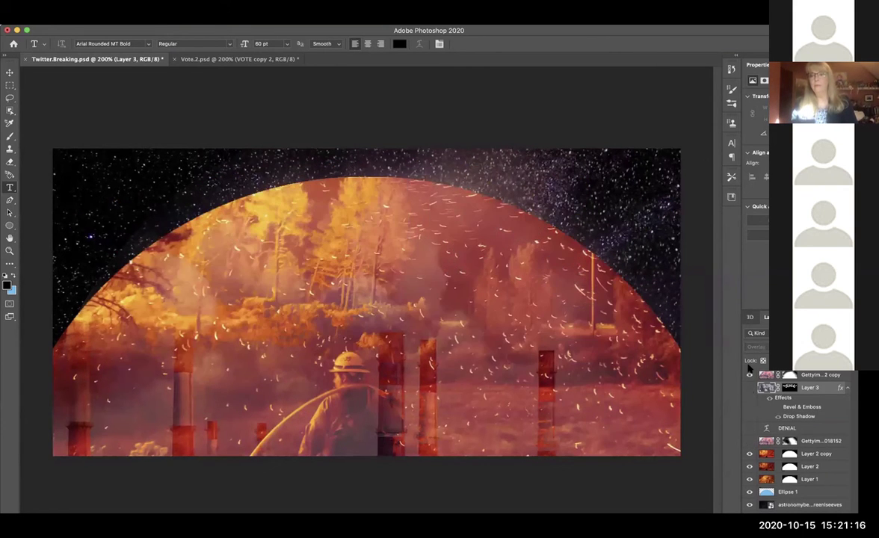
left_click(750, 376)
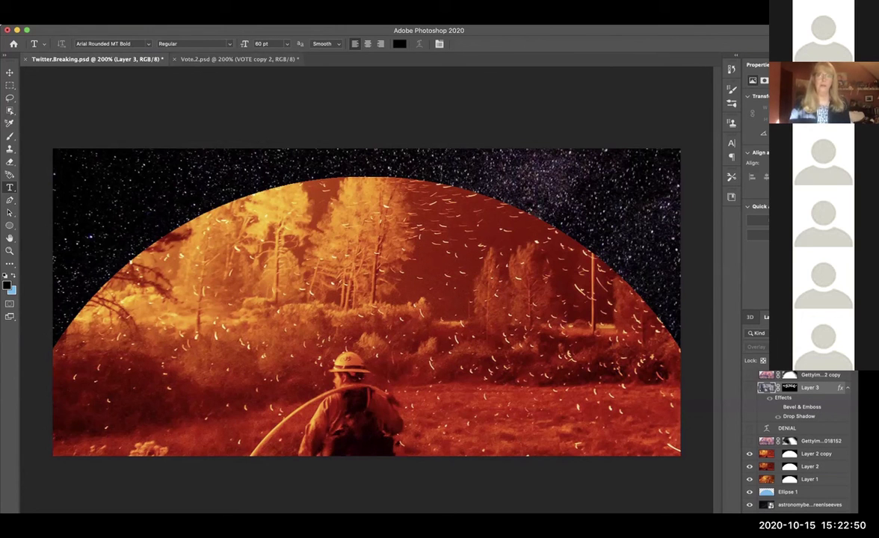
Hide and reshow the astronomy starfield layer to examine the background behind the dome.
left_click_drag(242, 34, 231, 24)
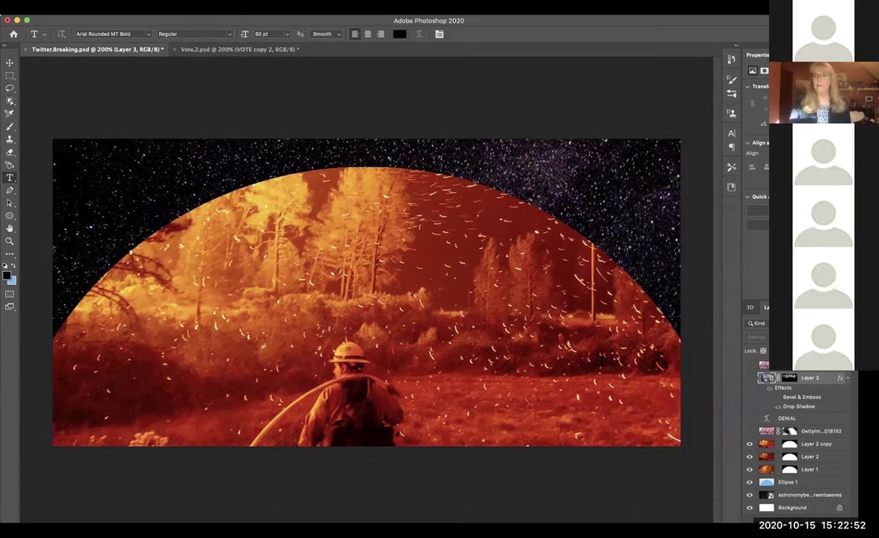
left_click(750, 496)
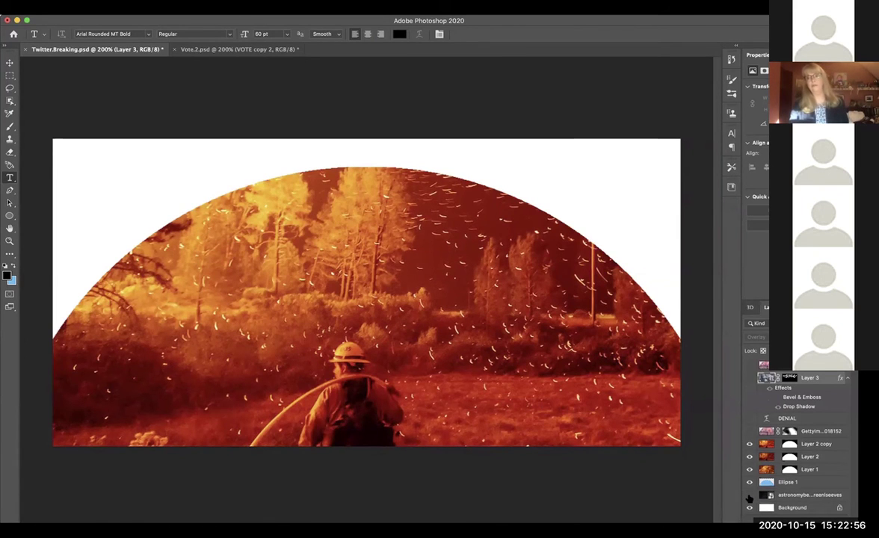
left_click(750, 495)
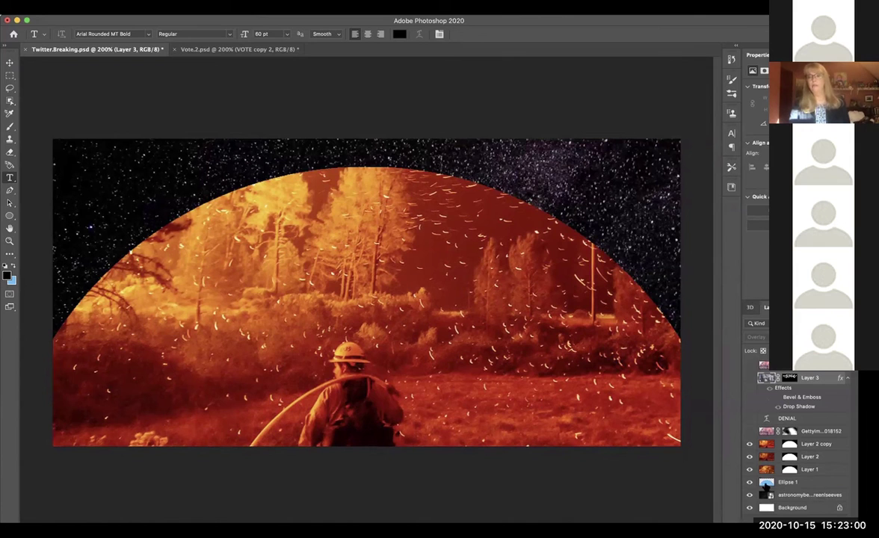
Hide Layer 2 copy, Layer 2, Layer 1 and Ellipse 1 to examine the bare starfield.
left_click(749, 444)
left_click(749, 457)
left_click(750, 470)
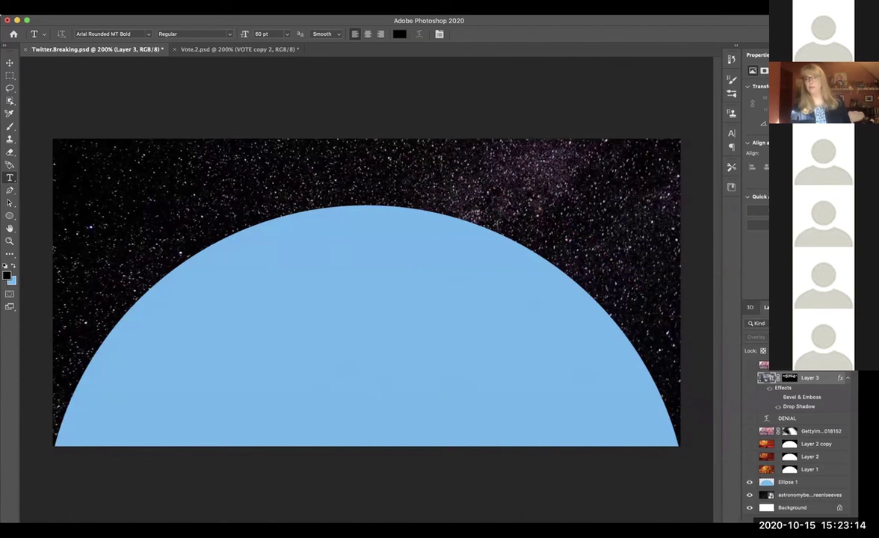
left_click(750, 483)
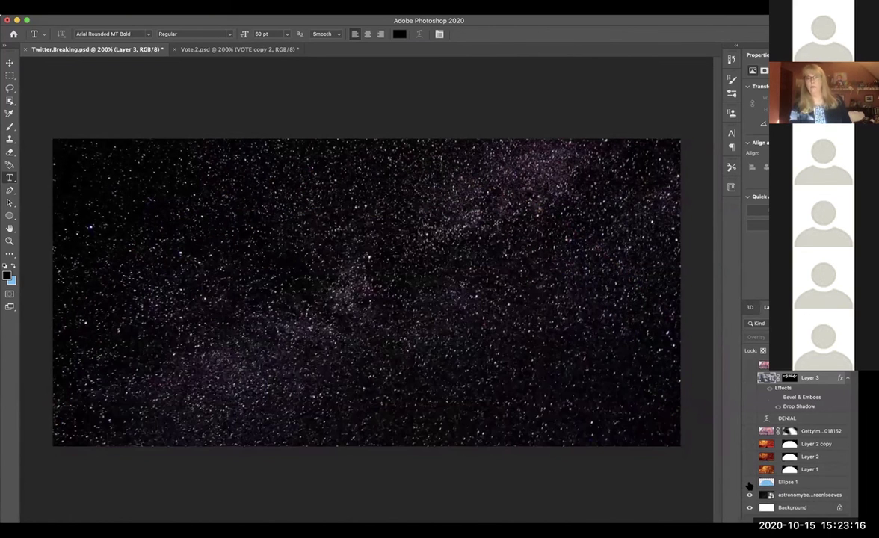
left_click(750, 483)
left_click(749, 469)
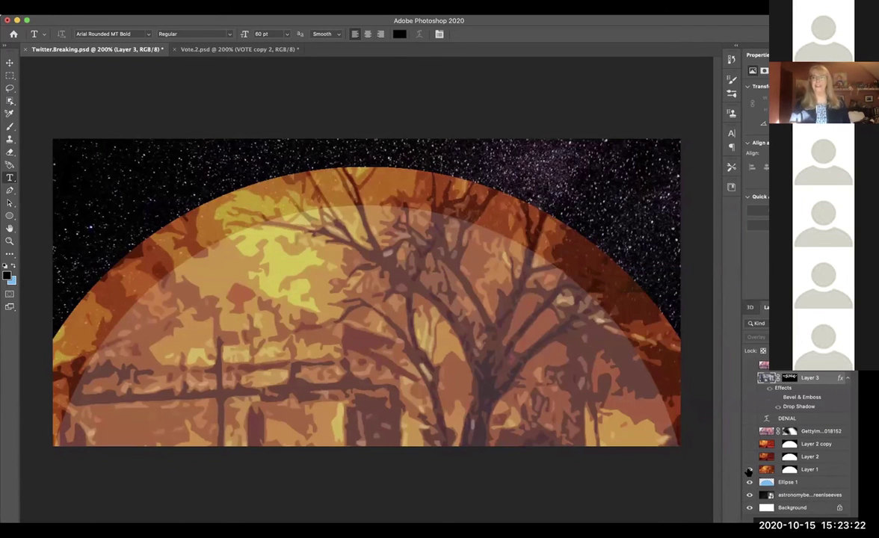
left_click(749, 457)
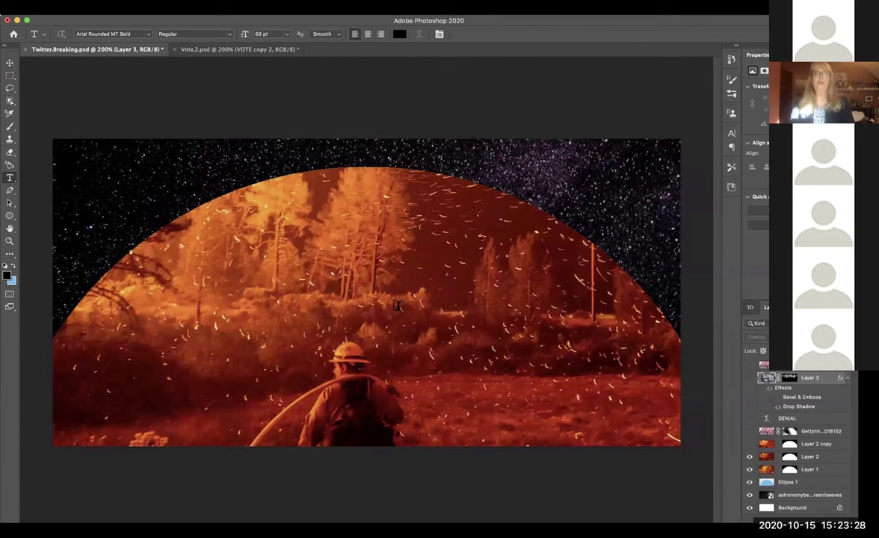
left_click(749, 444)
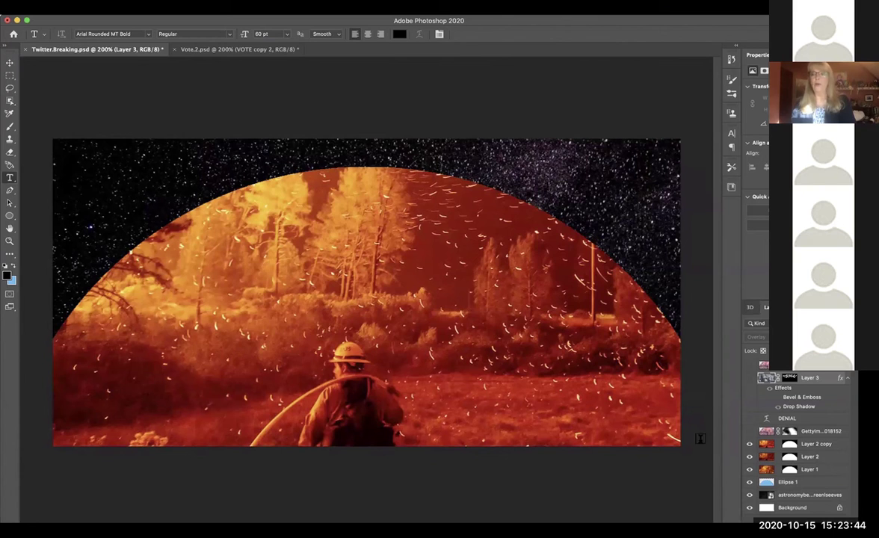
left_click(749, 445)
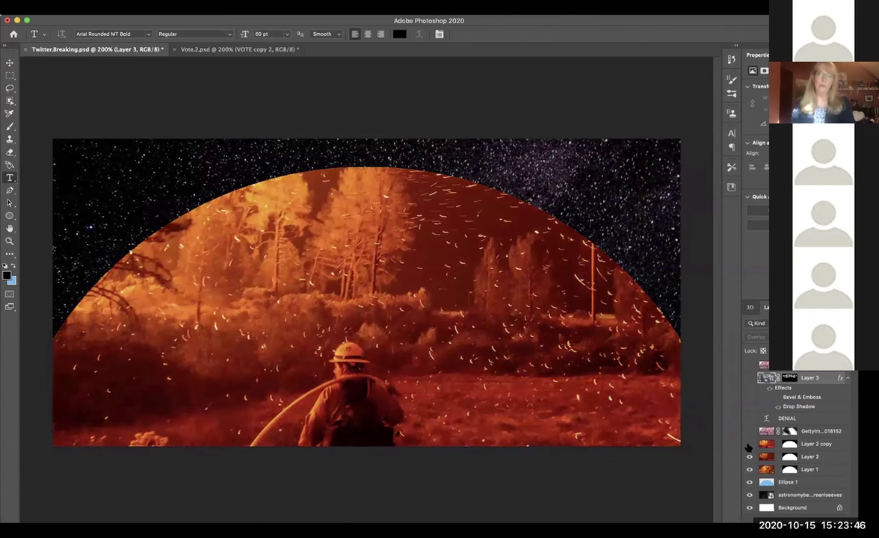
left_click(749, 444)
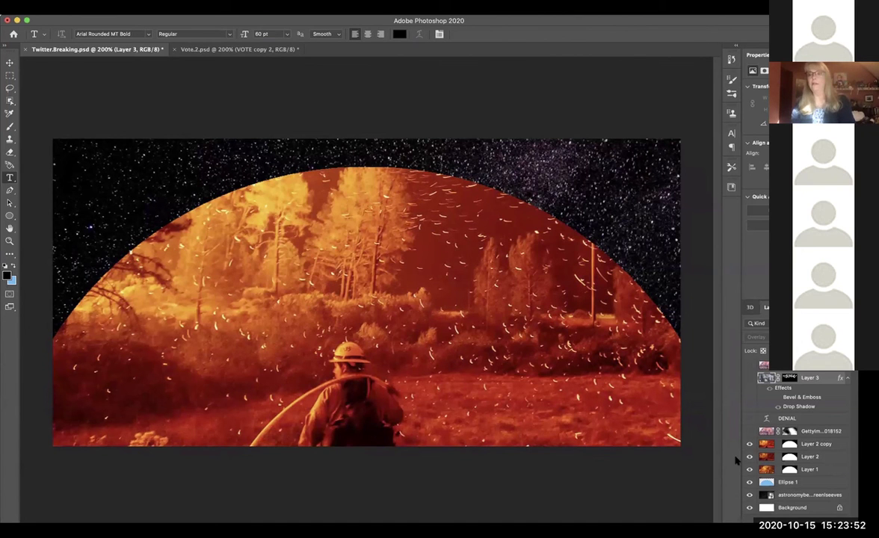
left_click(749, 432)
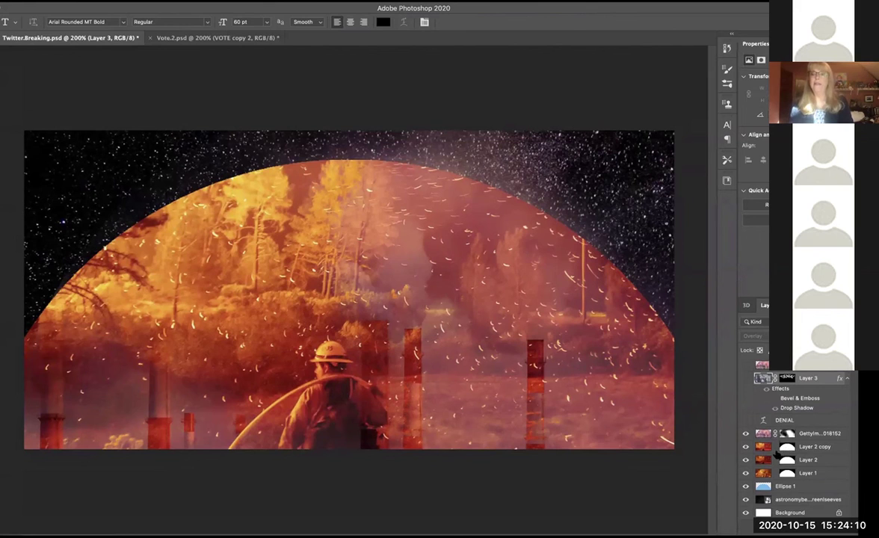
left_click(814, 434)
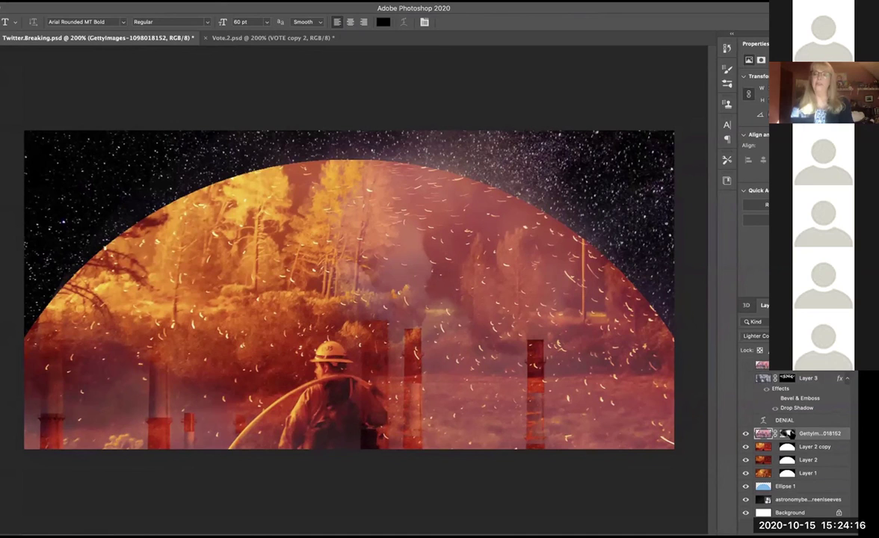
left_click(787, 433)
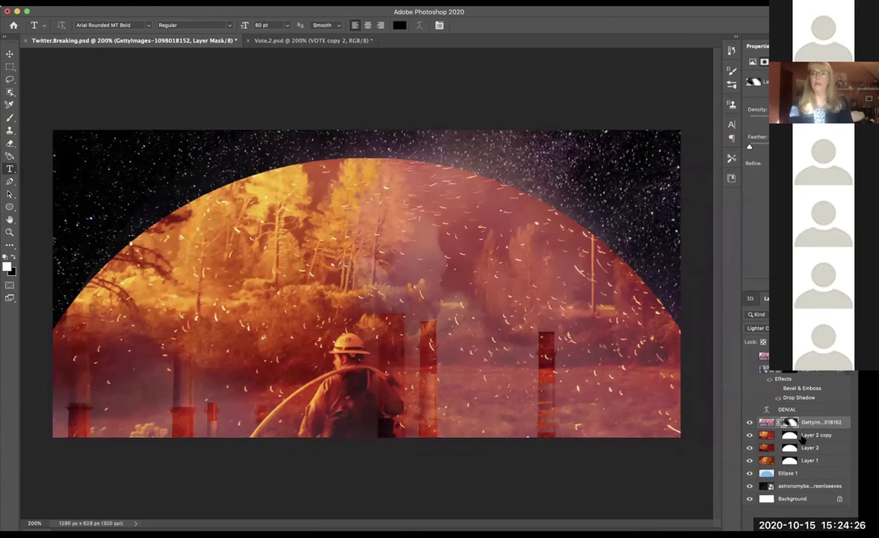
key("alt+bracketleft")
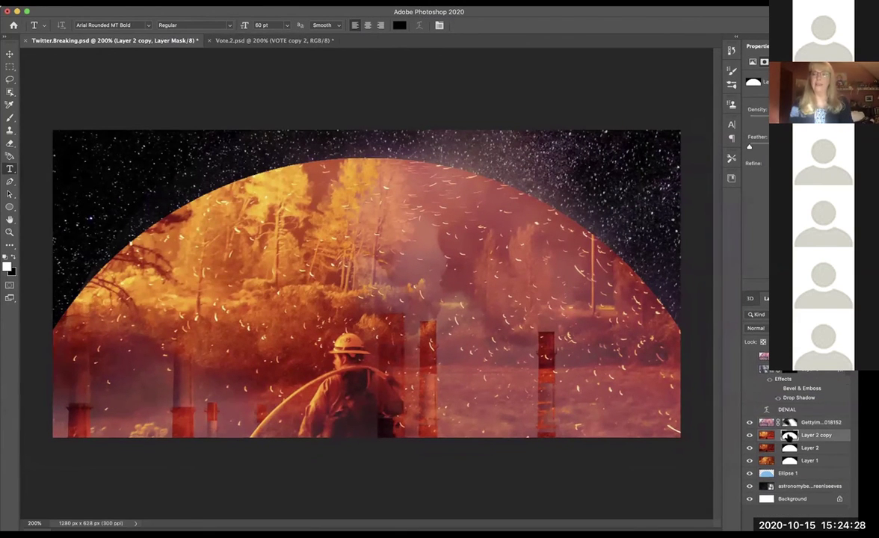
left_click(764, 423)
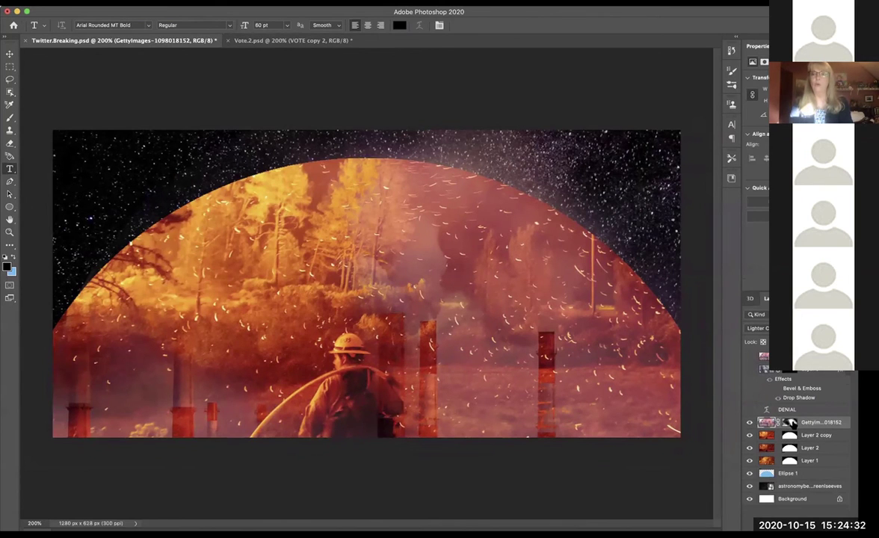
left_click(790, 423)
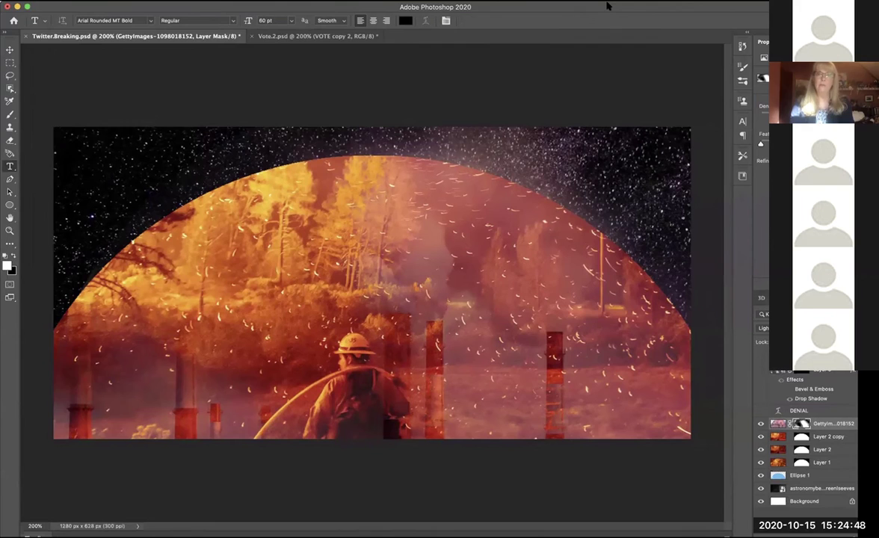
key("super+equal")
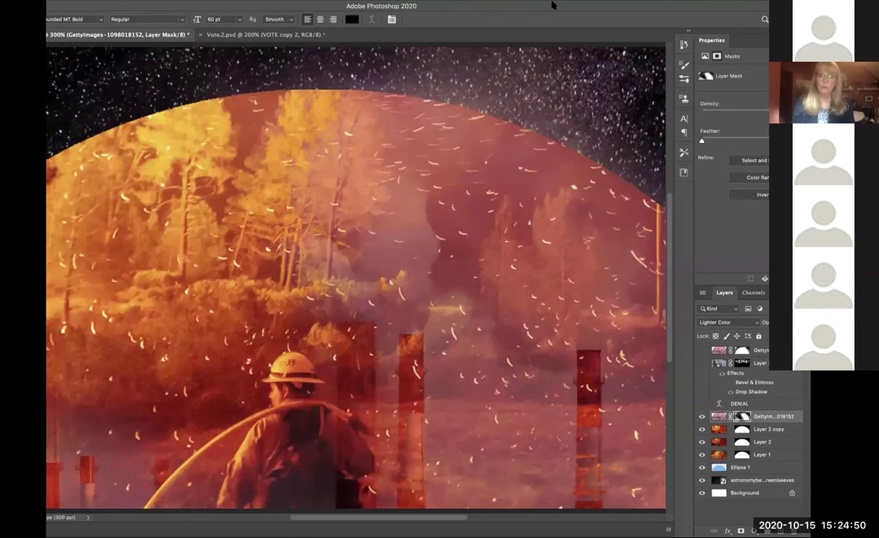
key("super+minus")
left_click(588, 180)
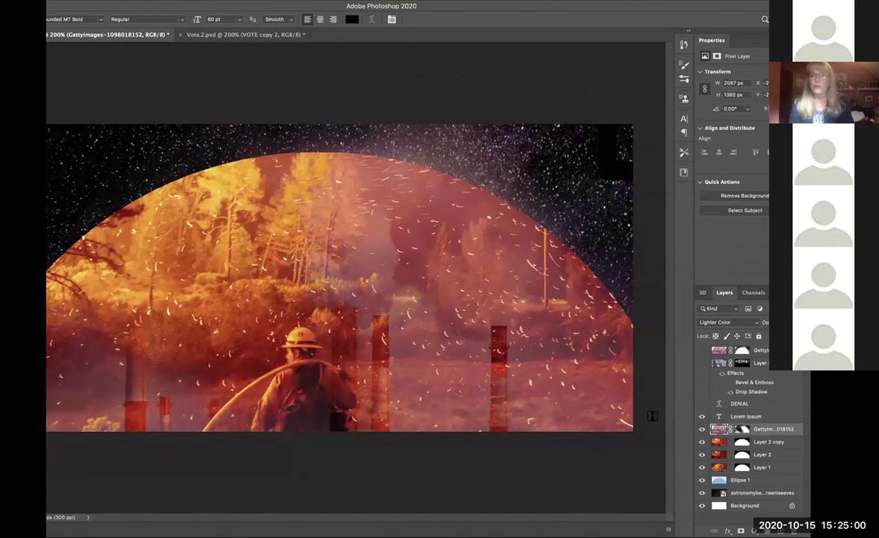
left_click(742, 430)
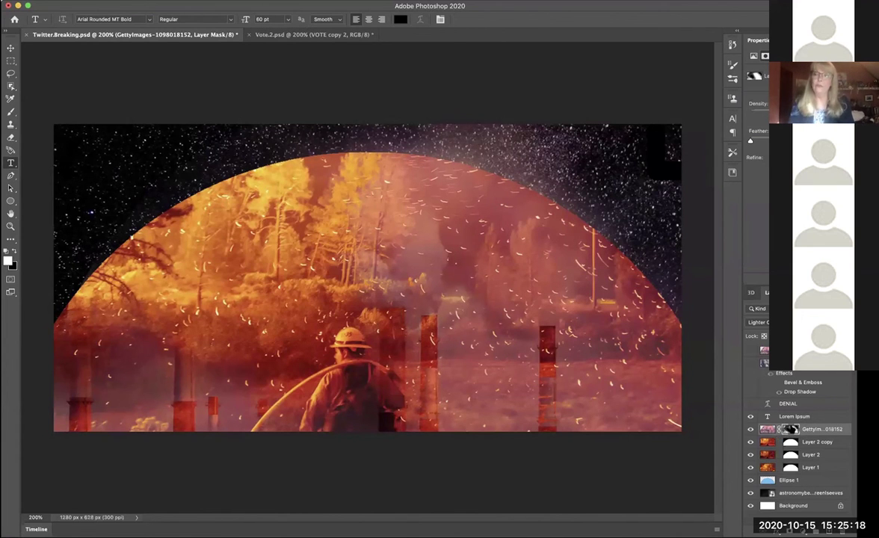
left_click(780, 432)
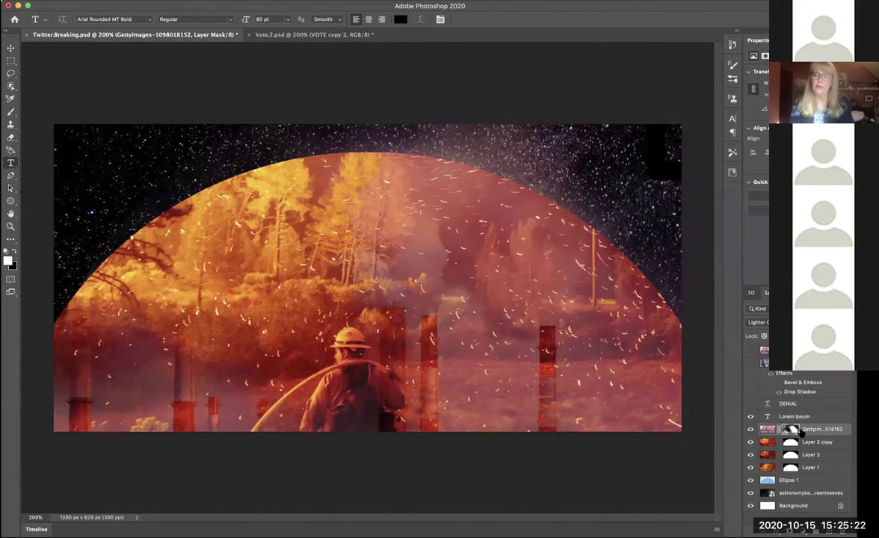
left_click_drag(84, 6, 87, 6)
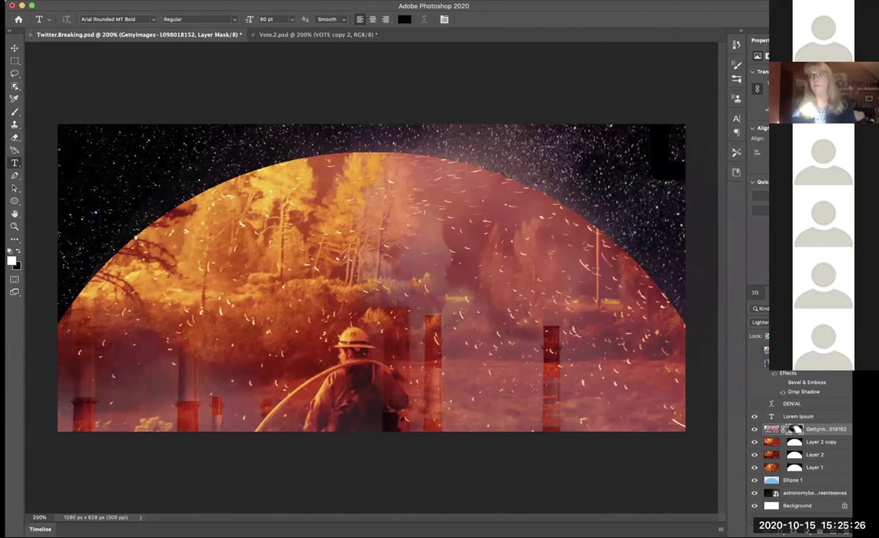
left_click(770, 429)
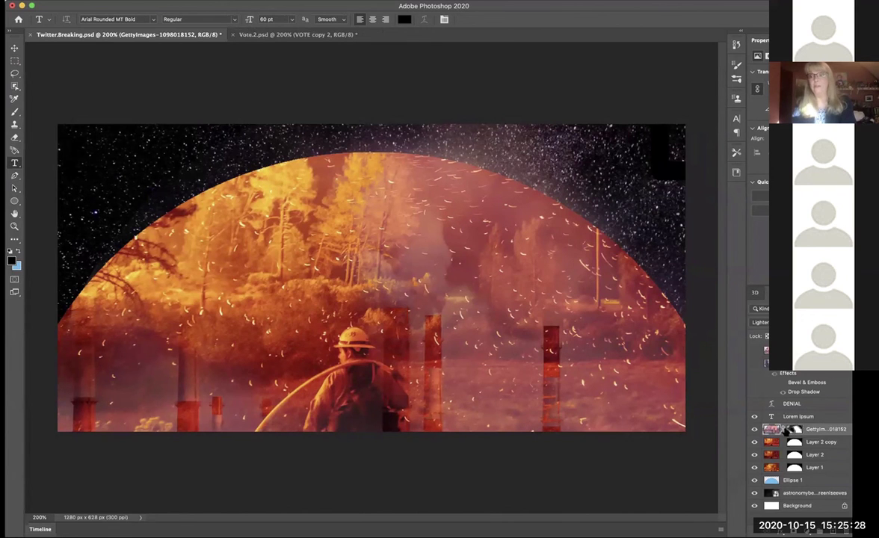
left_click(794, 429)
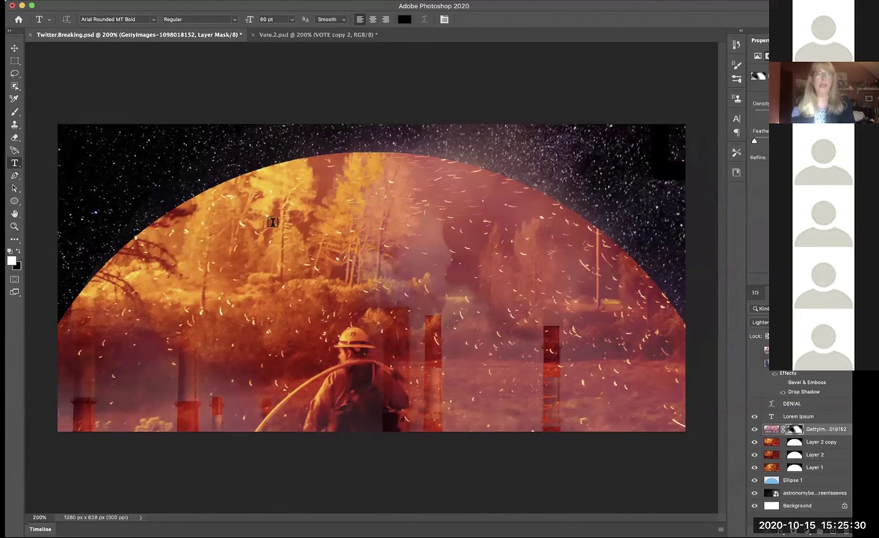
left_click(15, 112)
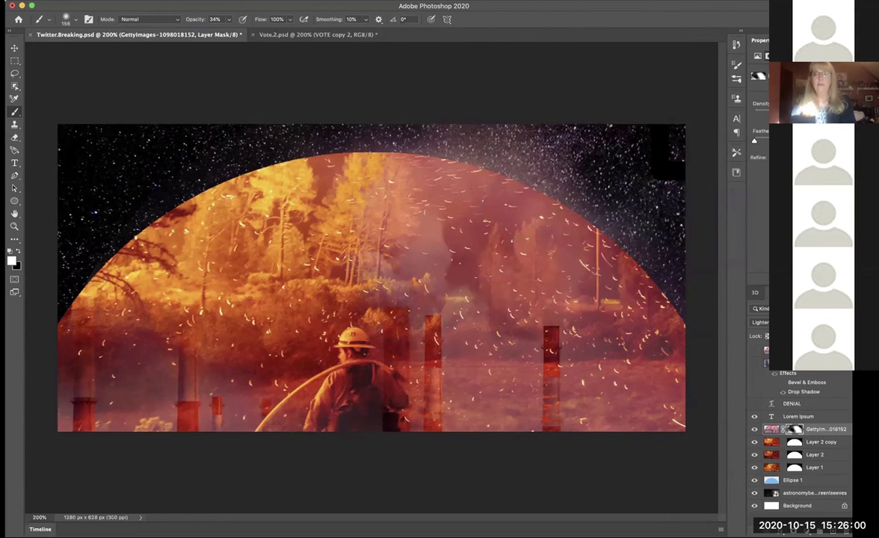
left_click(20, 251)
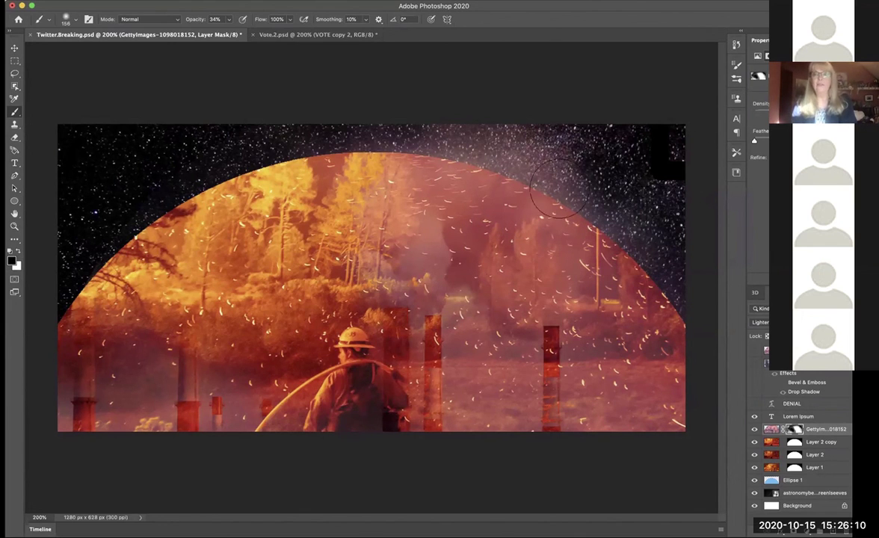
mouse_move(538, 185)
left_mouse_down()
mouse_move(534, 213)
mouse_move(551, 217)
mouse_move(533, 236)
mouse_move(568, 217)
left_mouse_up()
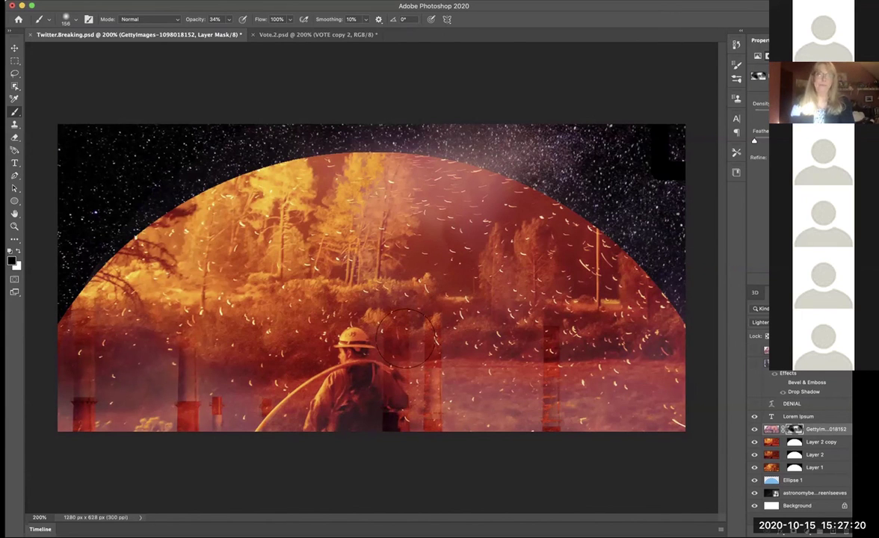
left_click(18, 253)
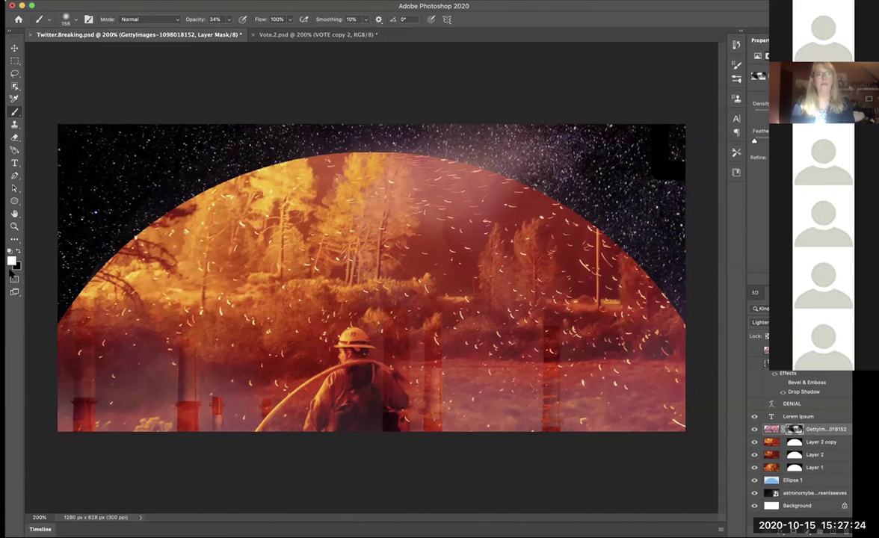
mouse_move(478, 161)
left_mouse_down()
mouse_move(539, 172)
mouse_move(493, 210)
mouse_move(376, 214)
mouse_move(530, 206)
mouse_move(419, 208)
mouse_move(527, 250)
left_mouse_up()
mouse_move(449, 284)
left_mouse_down()
mouse_move(449, 268)
mouse_move(498, 188)
mouse_move(576, 201)
left_mouse_up()
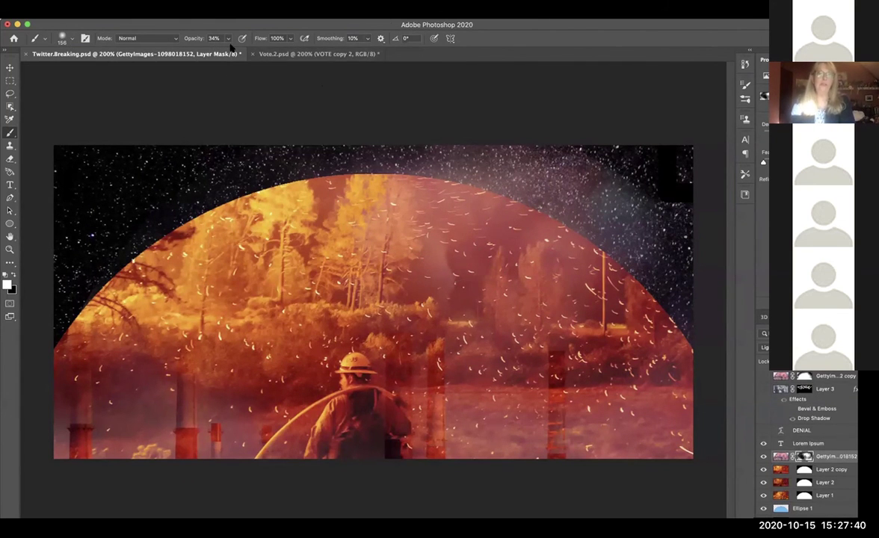
key("7")
key("6")
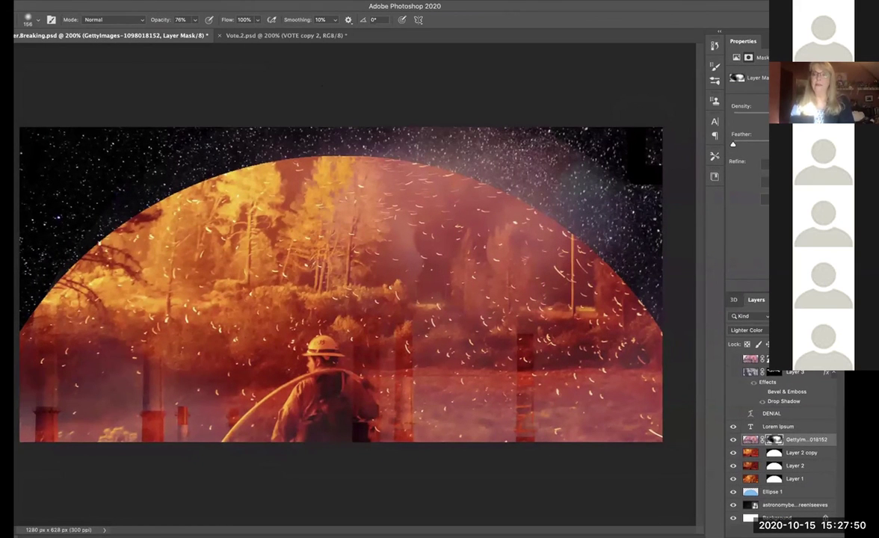
left_click_drag(389, 172, 509, 239)
mouse_move(336, 187)
left_mouse_down()
mouse_move(485, 247)
mouse_move(411, 314)
left_mouse_up()
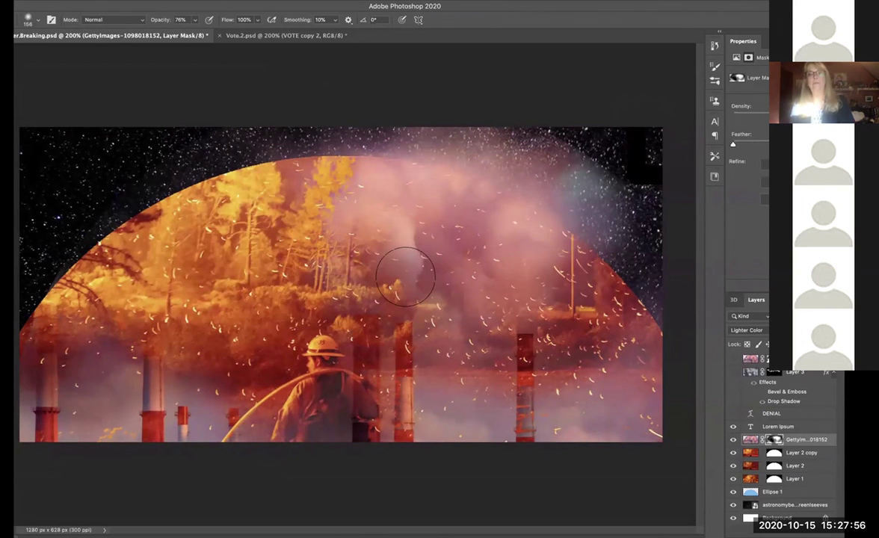
mouse_move(537, 288)
left_mouse_down()
mouse_move(562, 239)
mouse_move(591, 267)
mouse_move(566, 263)
mouse_move(572, 275)
mouse_move(486, 309)
mouse_move(492, 353)
mouse_move(525, 343)
mouse_move(499, 358)
mouse_move(539, 308)
mouse_move(543, 256)
mouse_move(524, 227)
mouse_move(527, 282)
mouse_move(448, 223)
mouse_move(479, 218)
mouse_move(420, 271)
mouse_move(448, 265)
mouse_move(360, 260)
mouse_move(398, 297)
mouse_move(318, 278)
mouse_move(406, 223)
mouse_move(460, 167)
mouse_move(433, 188)
mouse_move(346, 184)
mouse_move(583, 180)
mouse_move(607, 204)
mouse_move(592, 226)
mouse_move(492, 270)
mouse_move(565, 275)
mouse_move(592, 340)
mouse_move(590, 323)
mouse_move(561, 323)
mouse_move(491, 236)
mouse_move(514, 247)
mouse_move(444, 276)
mouse_move(507, 273)
mouse_move(369, 280)
mouse_move(418, 309)
mouse_move(429, 300)
mouse_move(385, 322)
mouse_move(314, 314)
mouse_move(363, 344)
mouse_move(339, 365)
mouse_move(472, 301)
mouse_move(589, 394)
mouse_move(582, 433)
mouse_move(548, 308)
mouse_move(525, 349)
left_mouse_up()
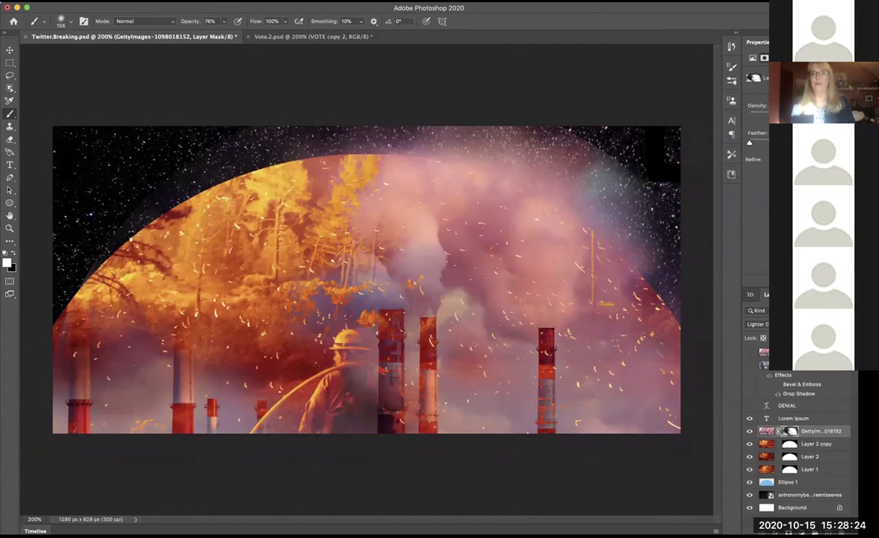
left_click_drag(570, 12, 556, 11)
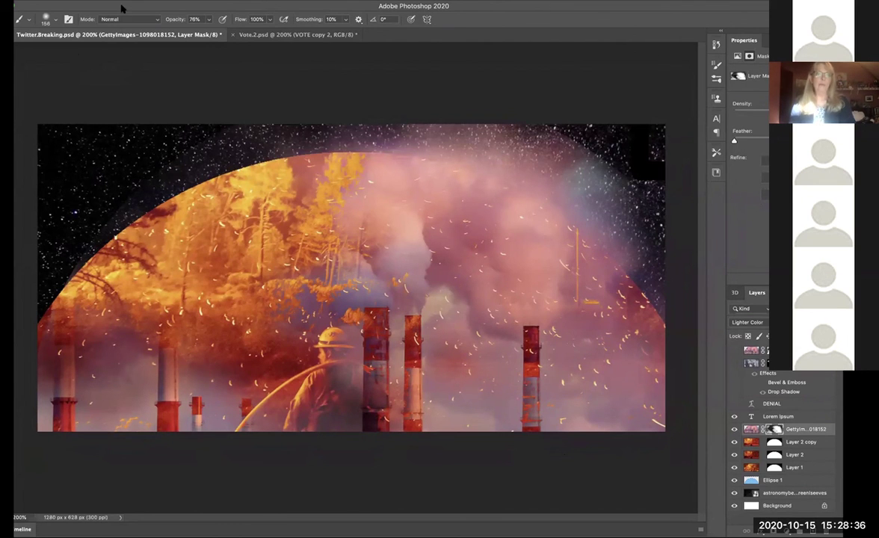
Paint black at 76% opacity on the same mask along the dome's right edge and nearby sky, and set the Brush opacity to 28%.
left_click_drag(121, 7, 137, 8)
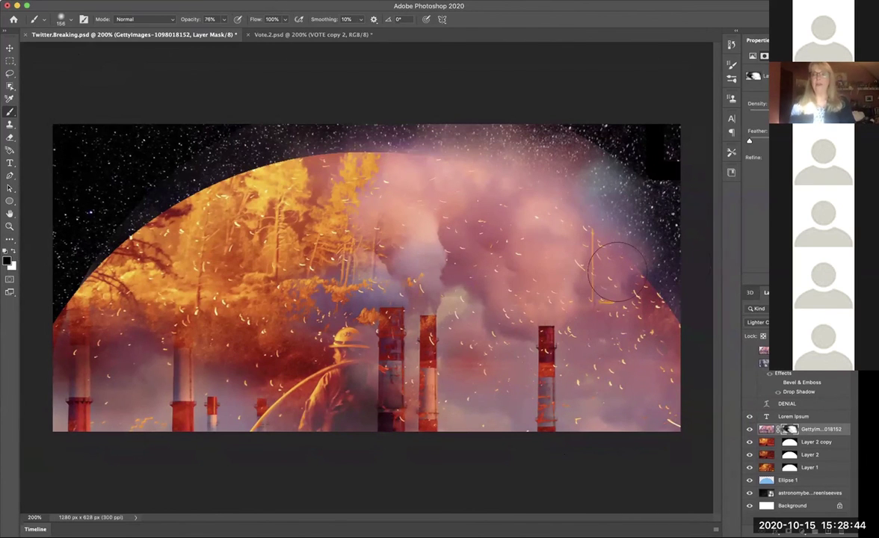
mouse_move(650, 288)
left_mouse_down()
mouse_move(666, 348)
mouse_move(590, 254)
left_mouse_up()
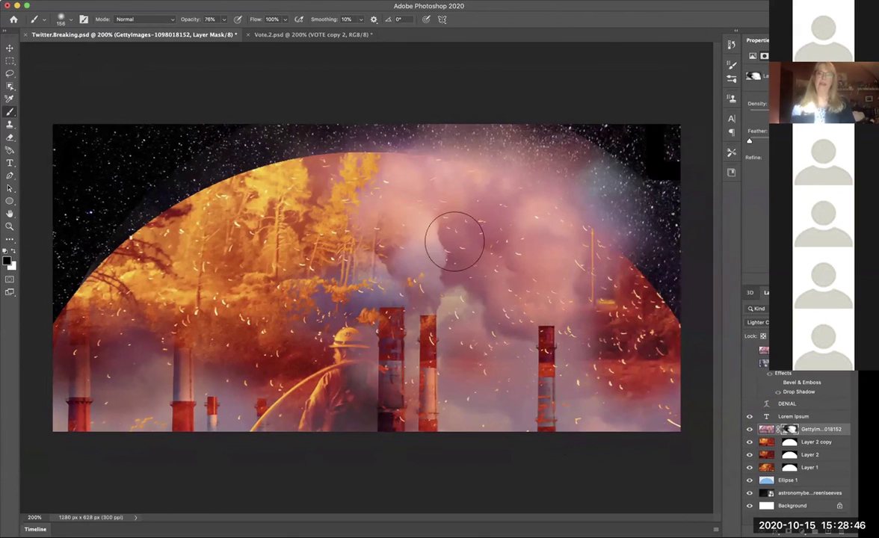
left_click_drag(613, 382, 673, 399)
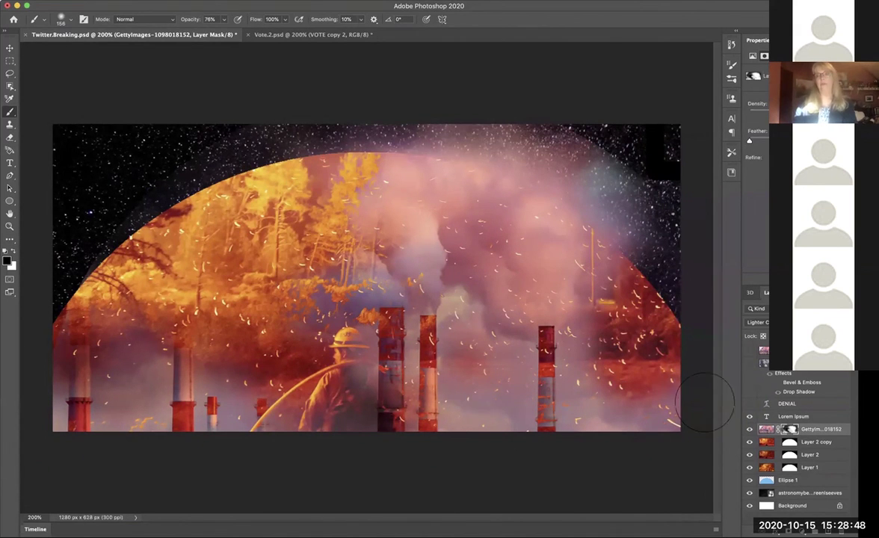
left_click_drag(595, 321, 535, 314)
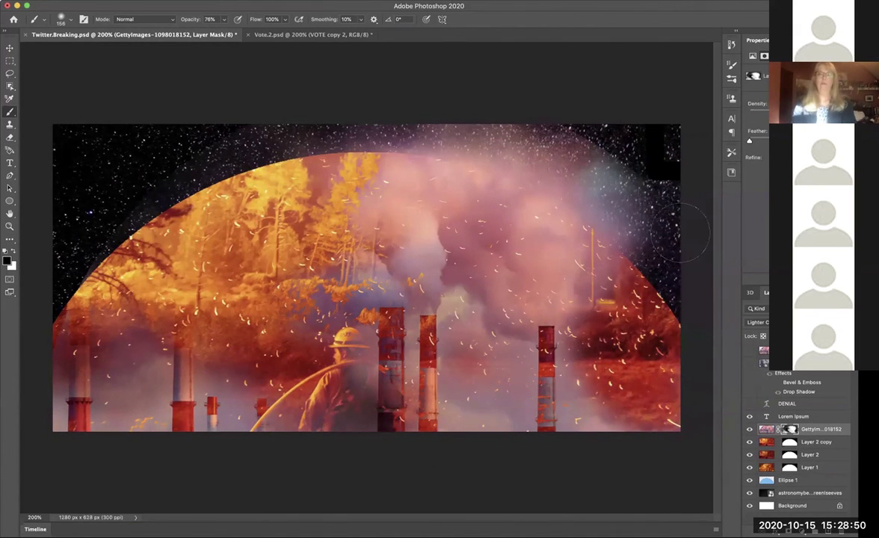
mouse_move(649, 187)
left_mouse_down()
mouse_move(645, 159)
mouse_move(614, 122)
left_mouse_up()
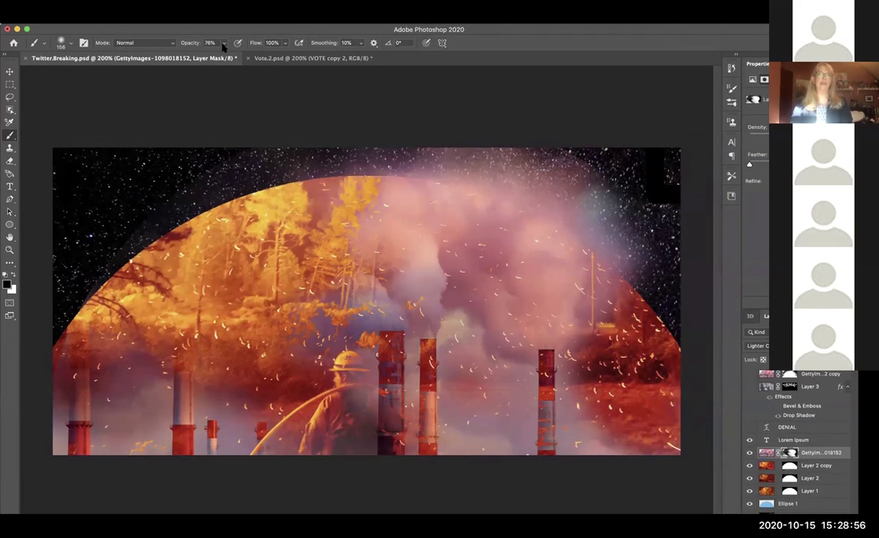
key("2")
key("8")
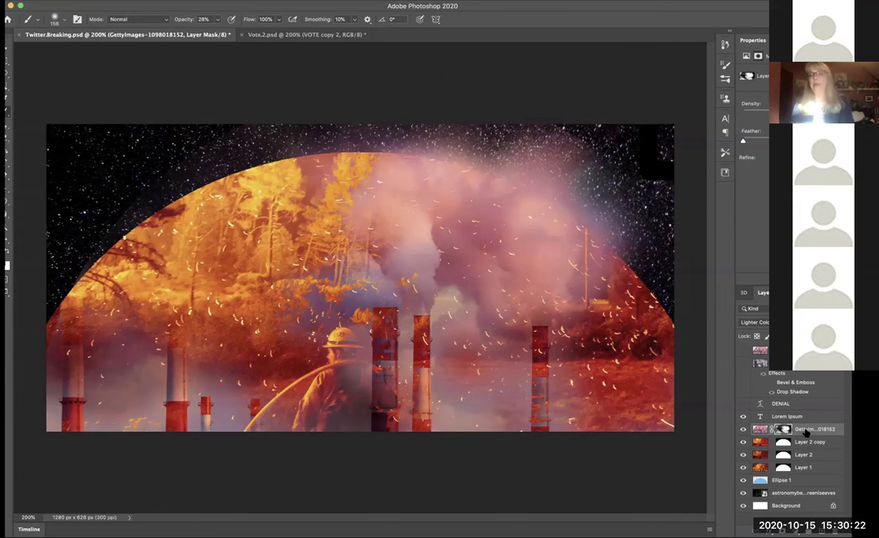
left_click(760, 430)
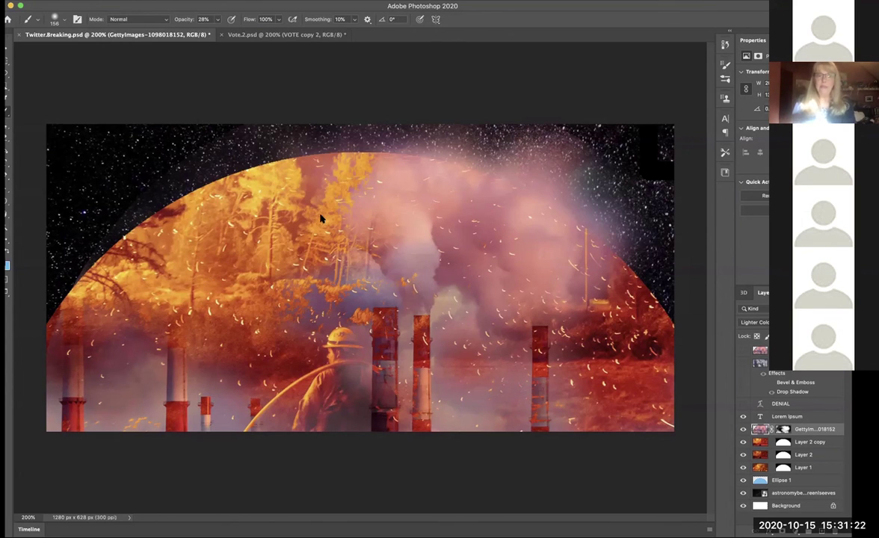
key("super+z")
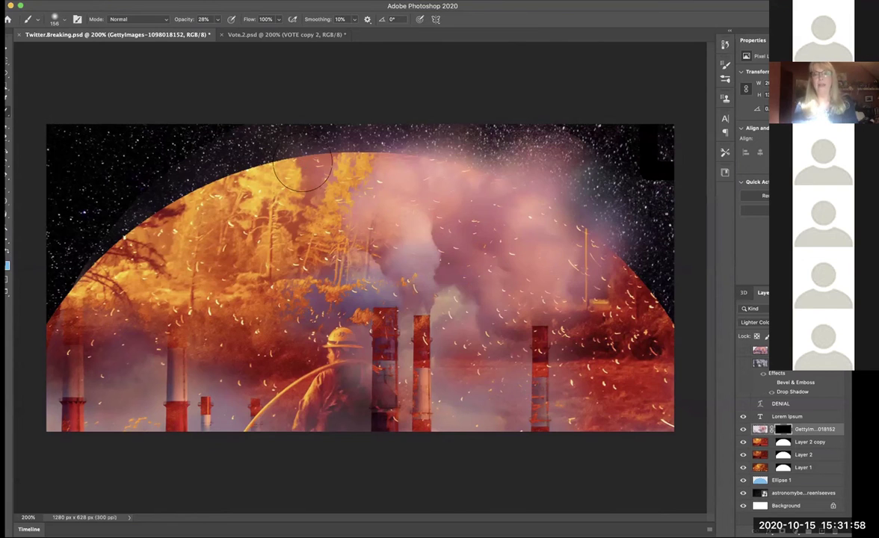
key("ctrl+i")
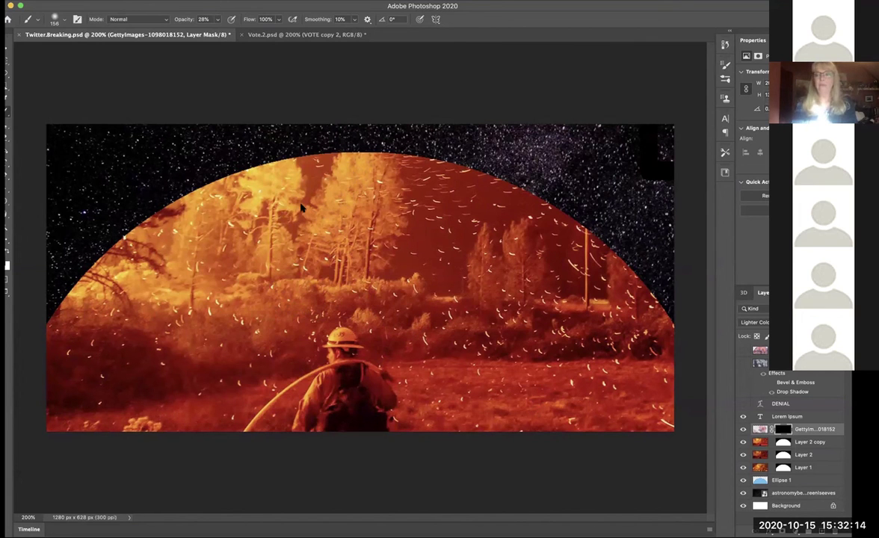
key("Delete")
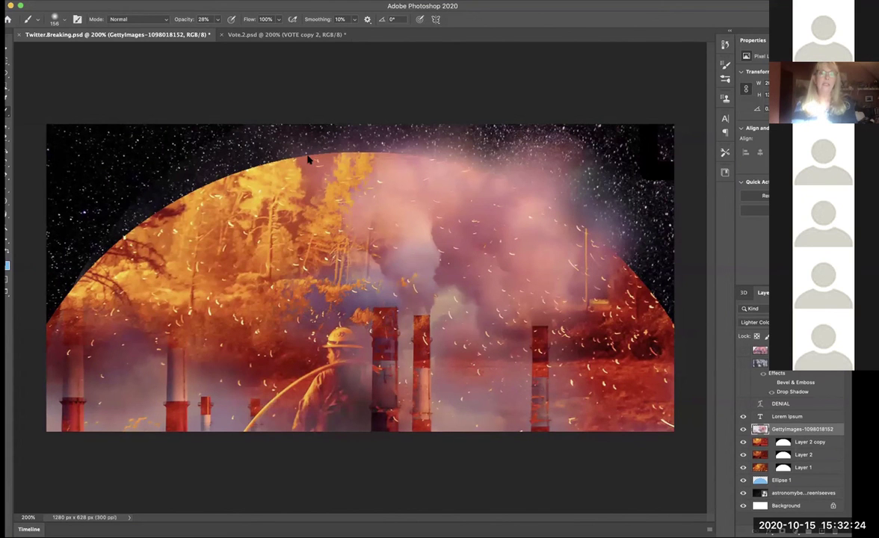
key("ctrl+shift+m")
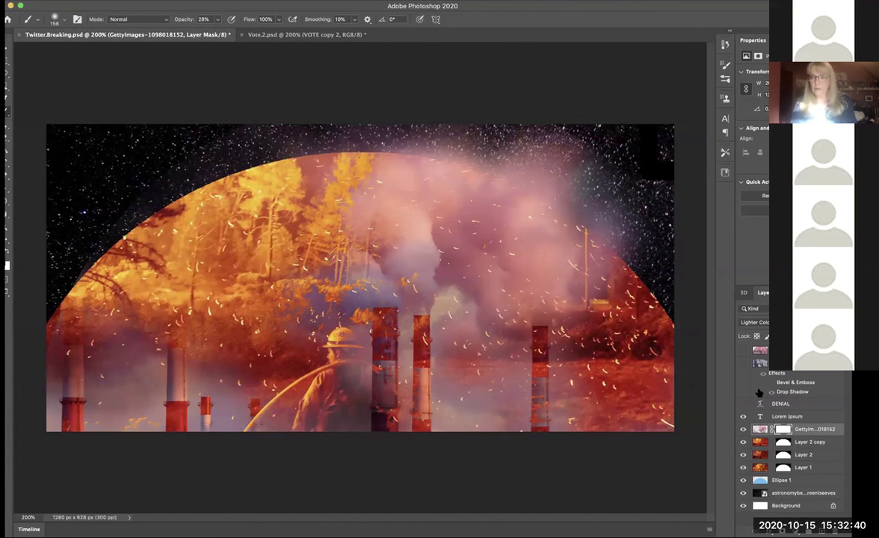
left_click(742, 351)
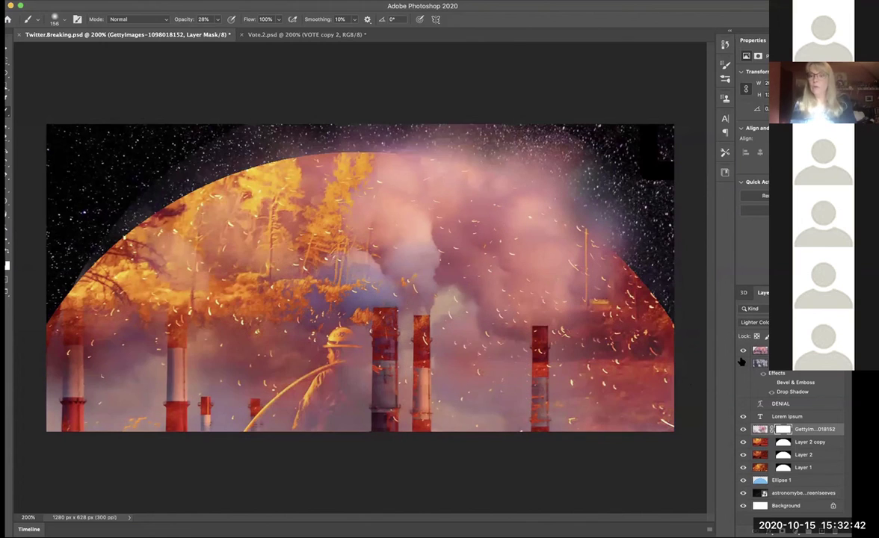
left_click(742, 364)
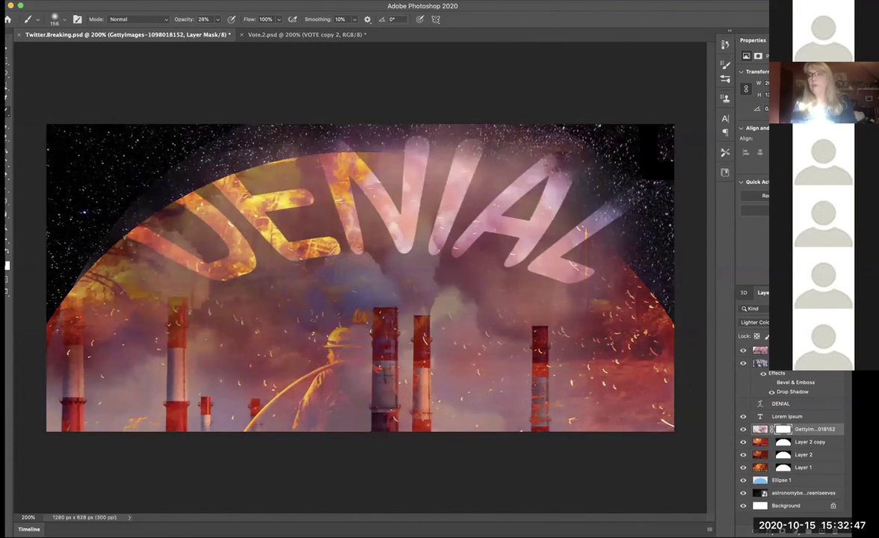
left_click(743, 351)
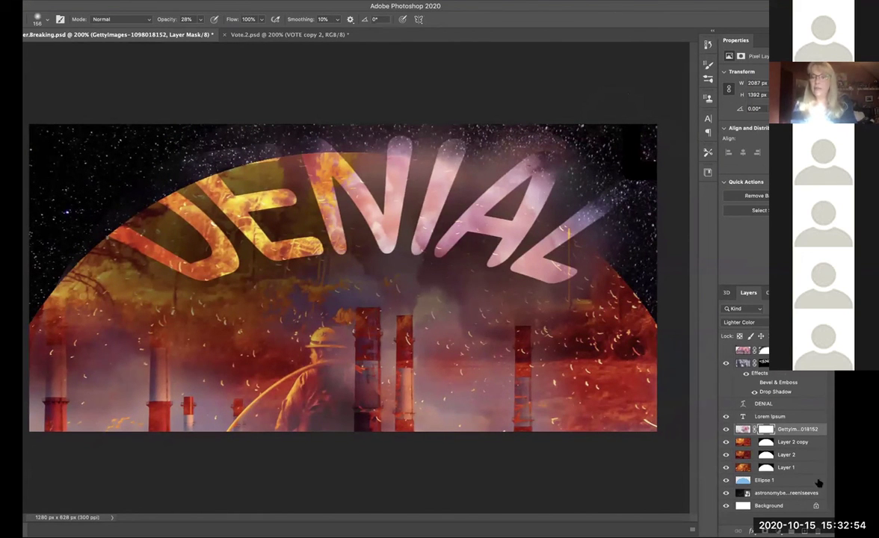
left_click(725, 352)
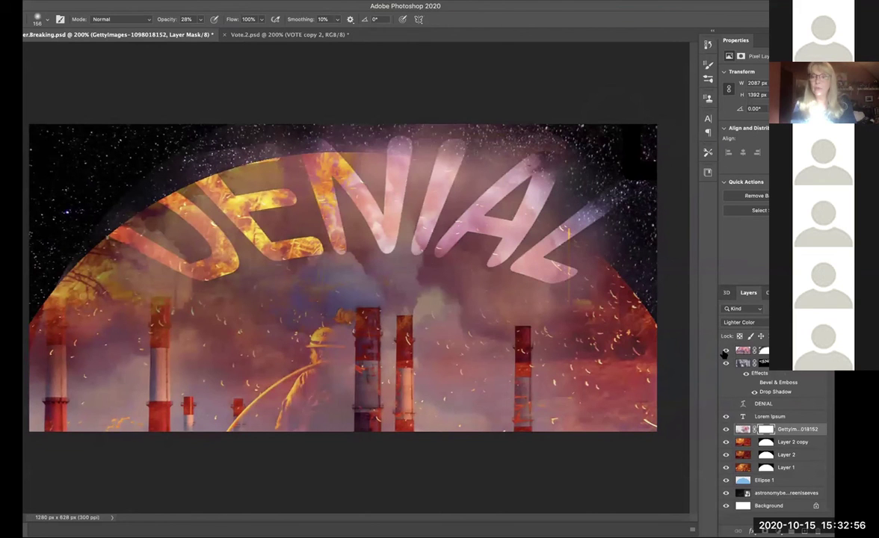
left_click(725, 362)
left_click(725, 362)
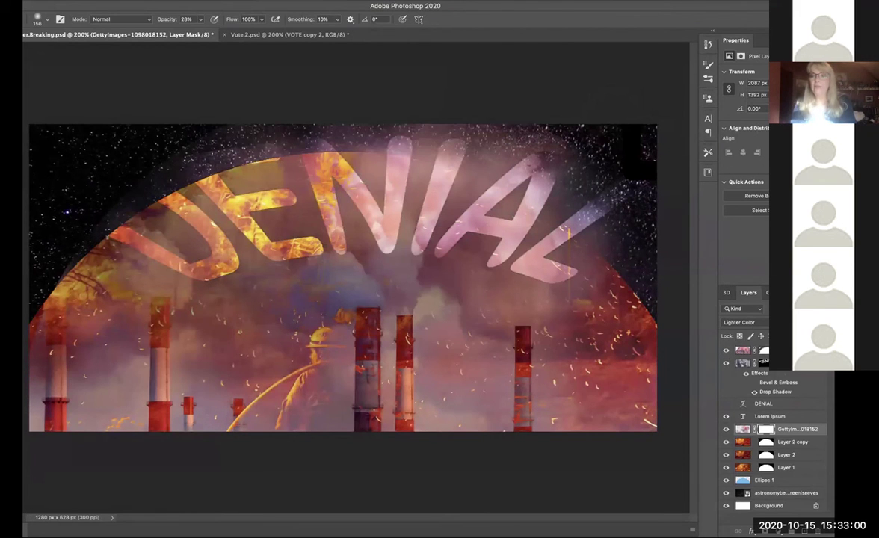
left_click(744, 350)
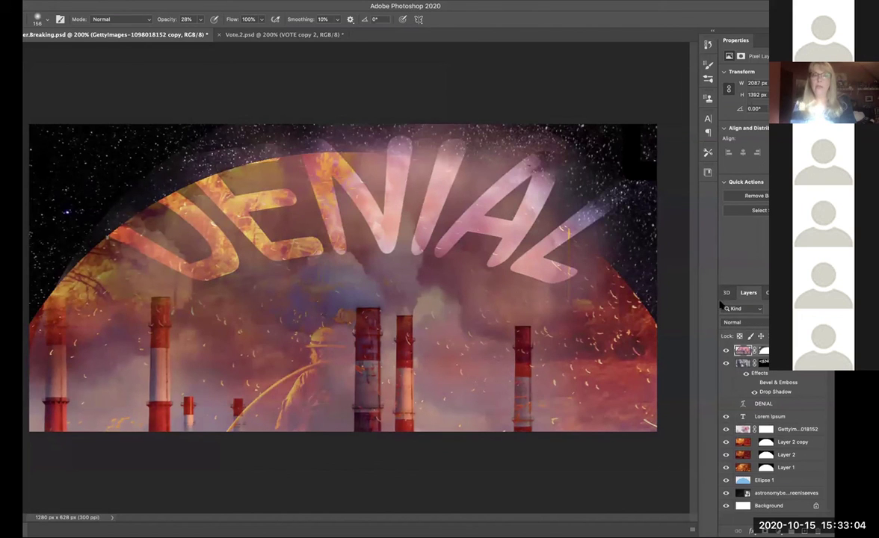
left_click(746, 373)
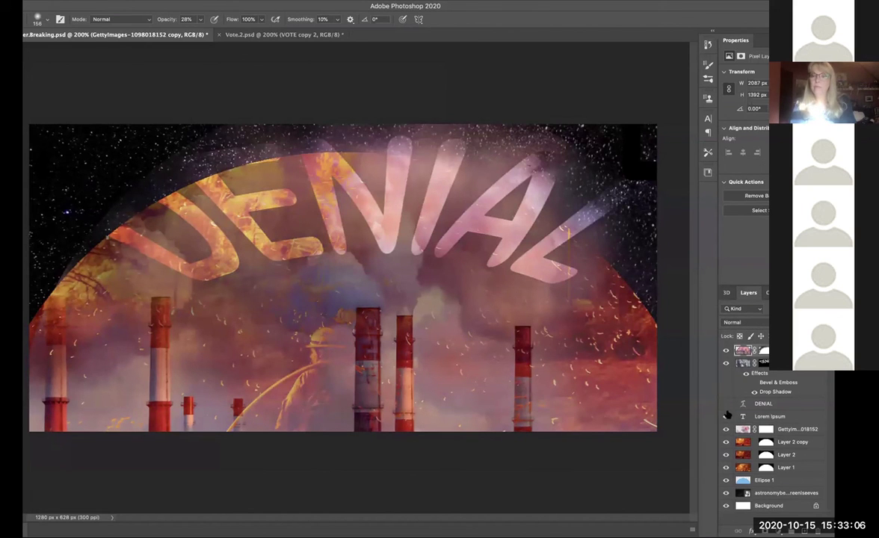
left_click(725, 404)
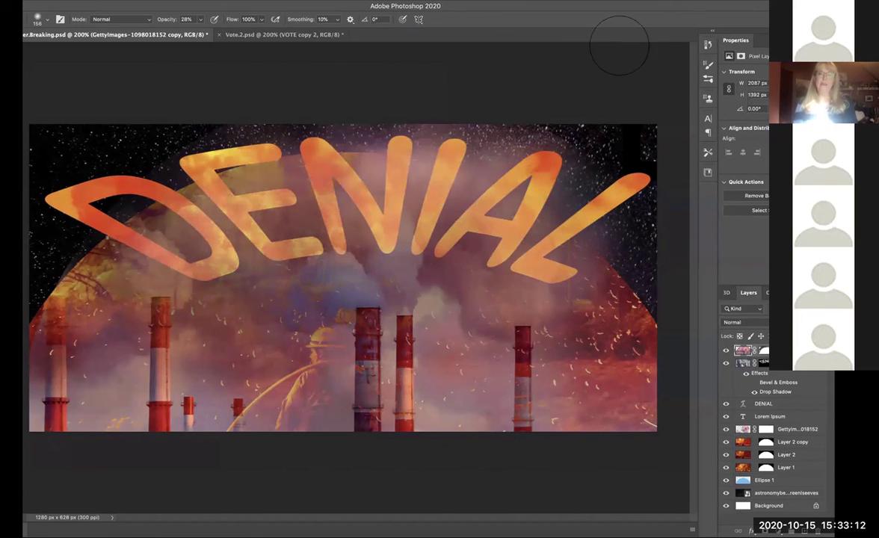
left_click_drag(613, 6, 628, 7)
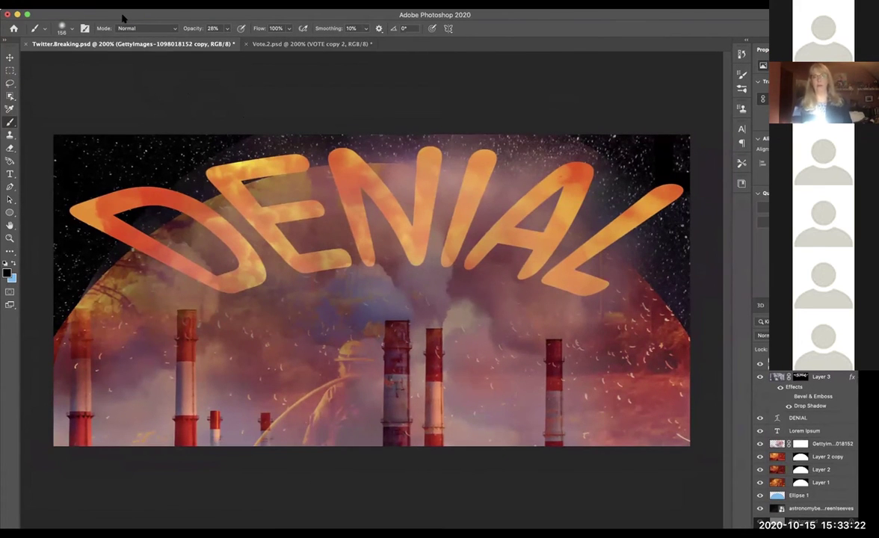
left_click(761, 378)
left_click(760, 378)
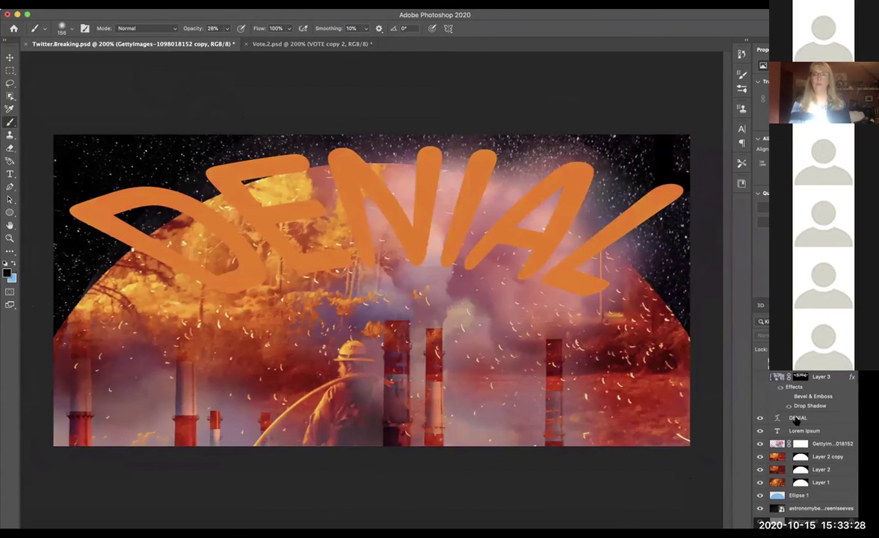
left_click(797, 418)
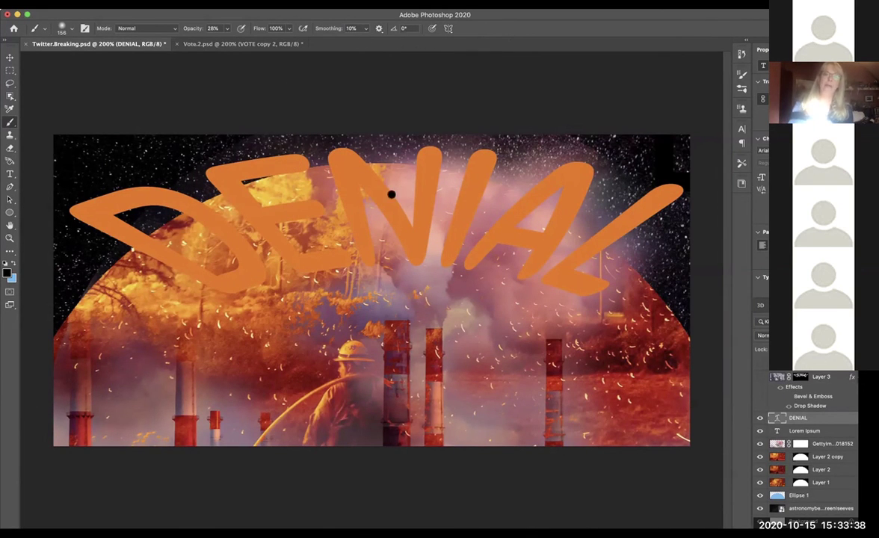
Compare the Type tool with the Object Selection and Magic Wand tools while the DENIAL text layer is selected.
left_click(10, 173)
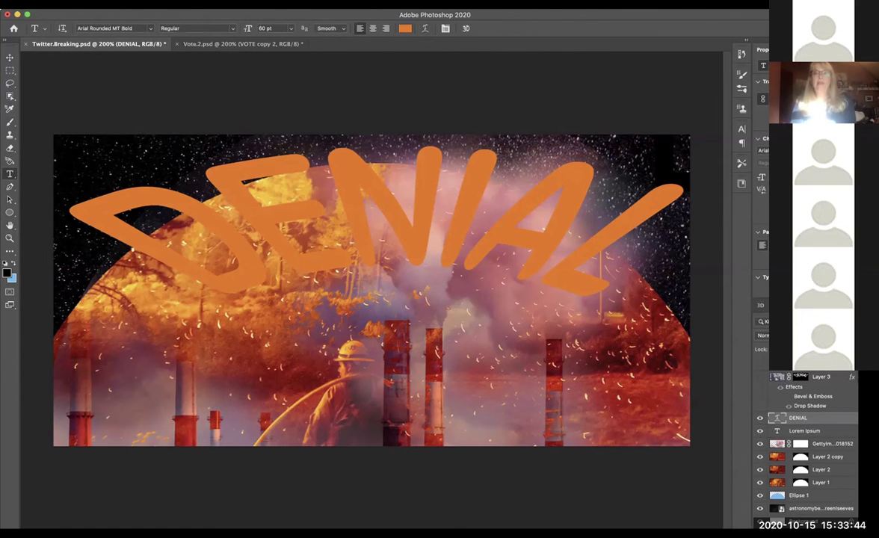
left_click(10, 95)
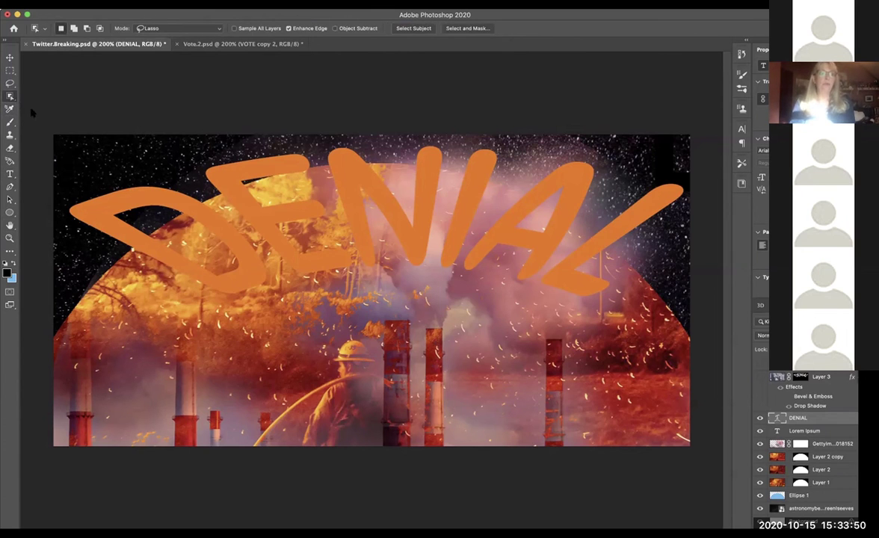
key("shift+w")
key("shift+w")
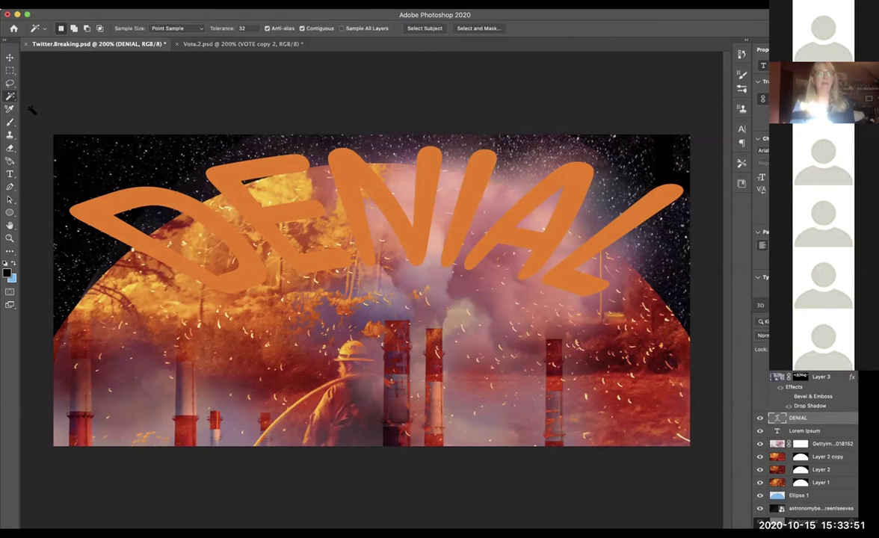
left_click(12, 174)
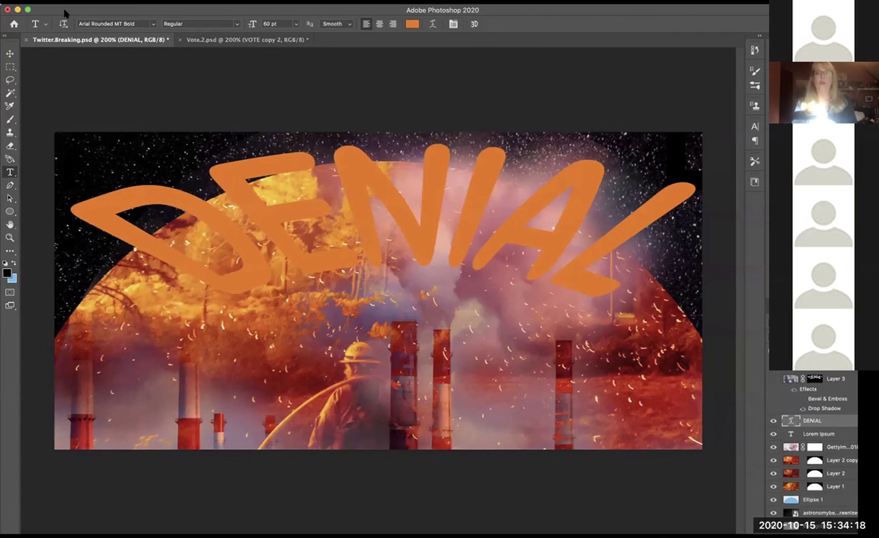
Select all the letters of the word DENIAL with the Magic Wand, adding each further letter to the selection.
left_click(10, 92)
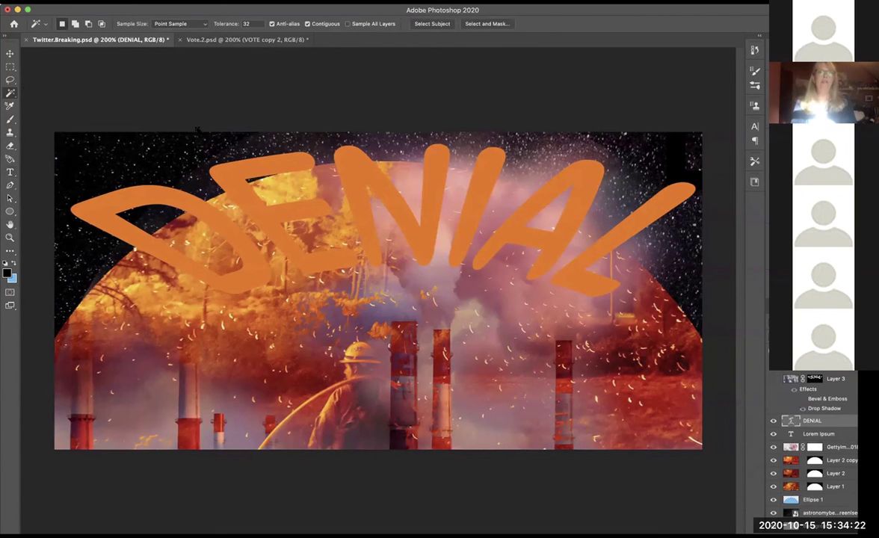
left_click(199, 212)
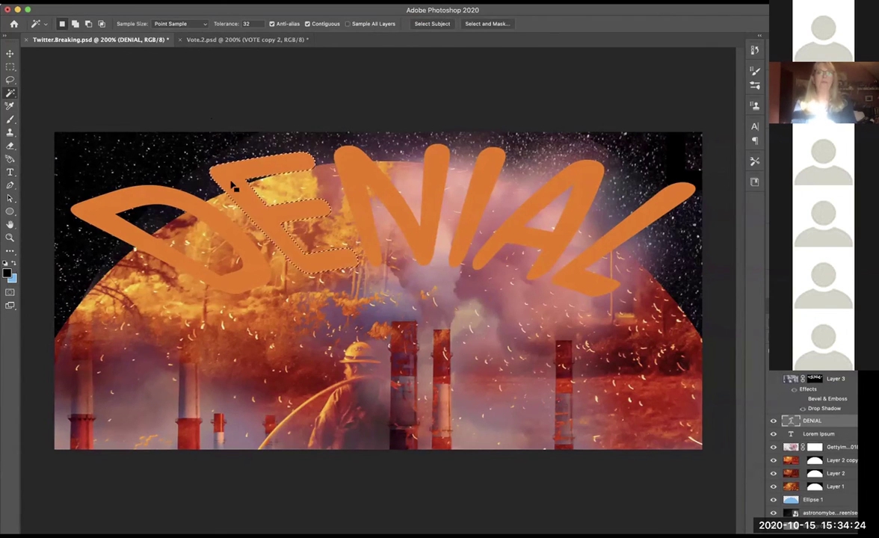
left_click(198, 213, "shift")
left_click(377, 221, "shift")
left_click(484, 165, "shift")
left_click(580, 178, "shift")
left_click(656, 210, "shift")
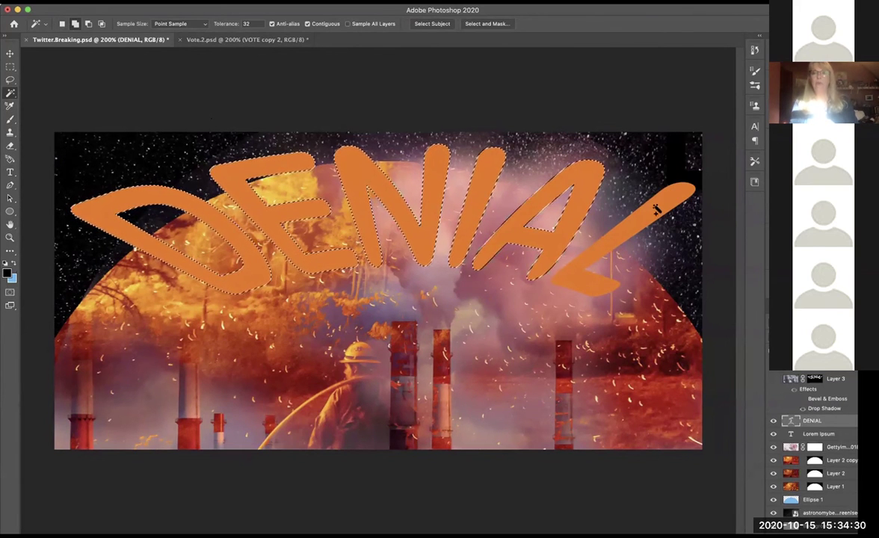
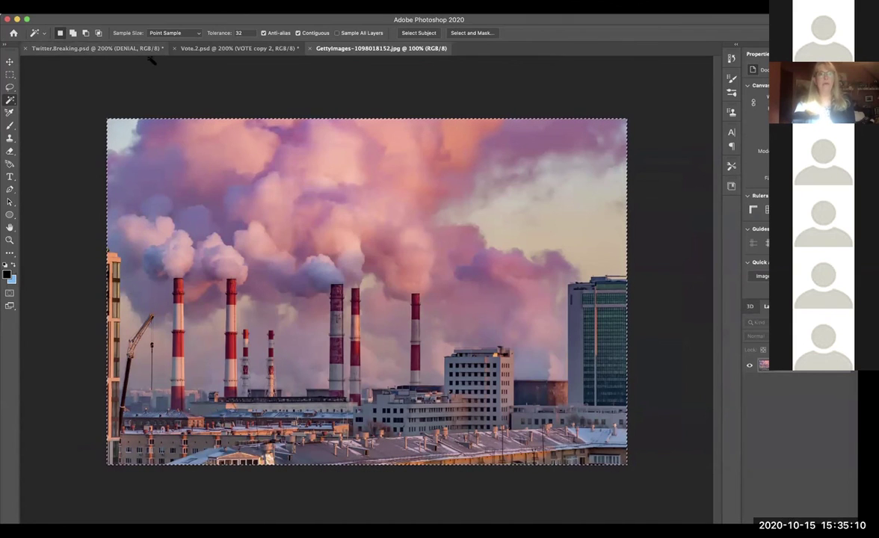
Return to the Twitter.Breaking.psd document and paste the copied smokestack photo into the selected DENIAL letters.
left_click(241, 49)
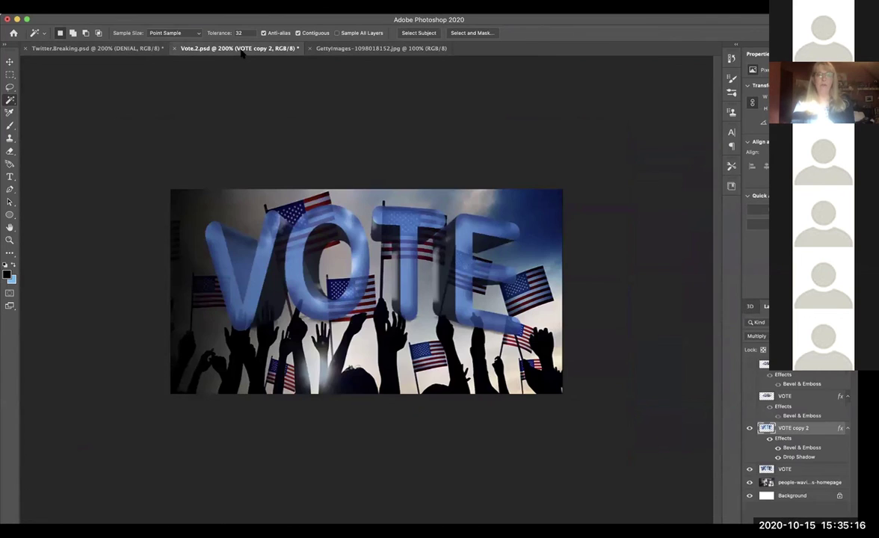
left_click(131, 49)
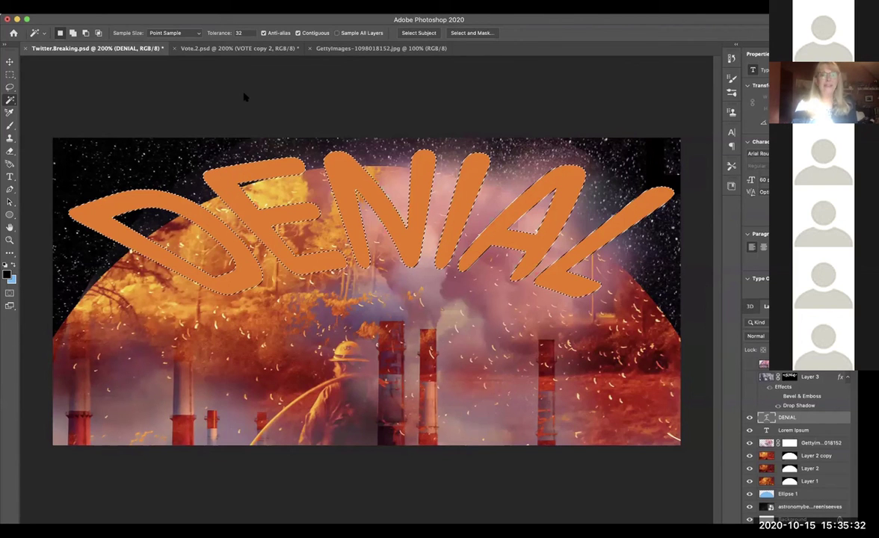
key("super+alt+shift+v")
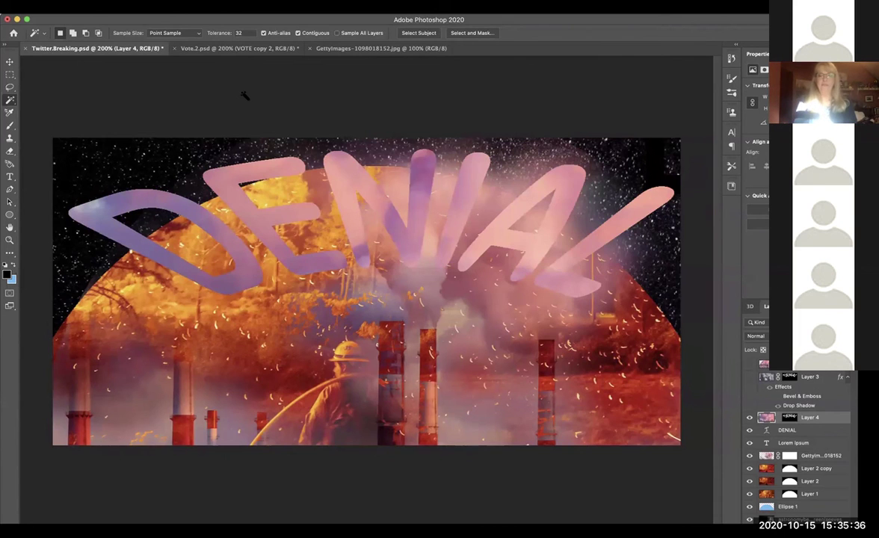
Scale the pasted photo on Layer 4 to about 77% and position it so its smoke clouds fill the DENIAL letters.
key("super+minus")
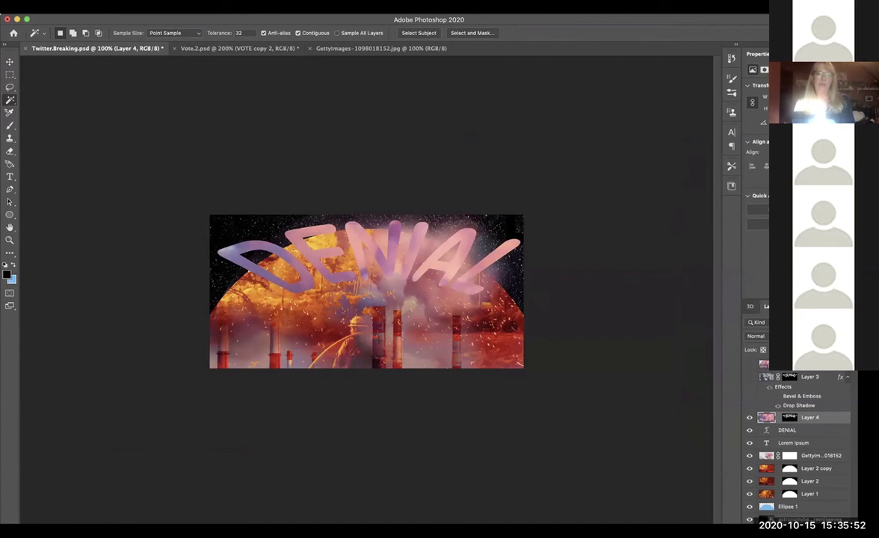
key("ctrl+t")
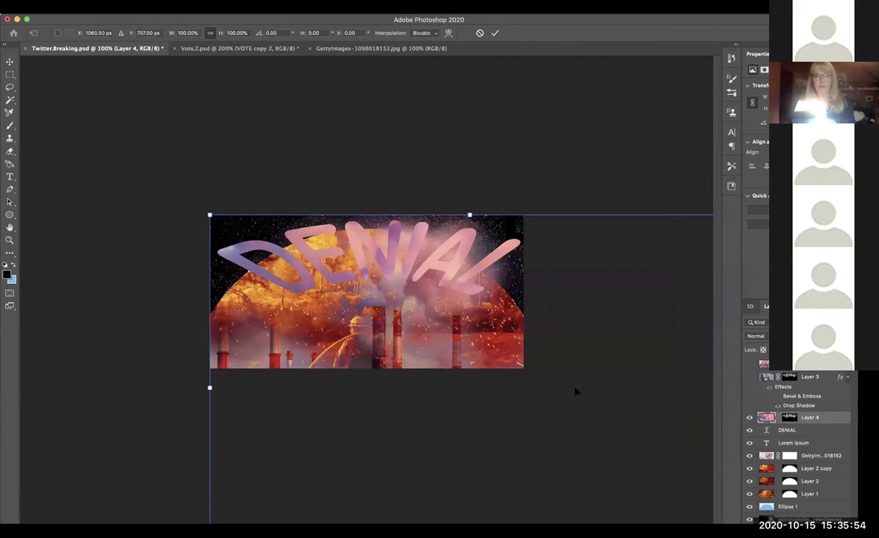
left_click_drag(618, 427, 546, 334)
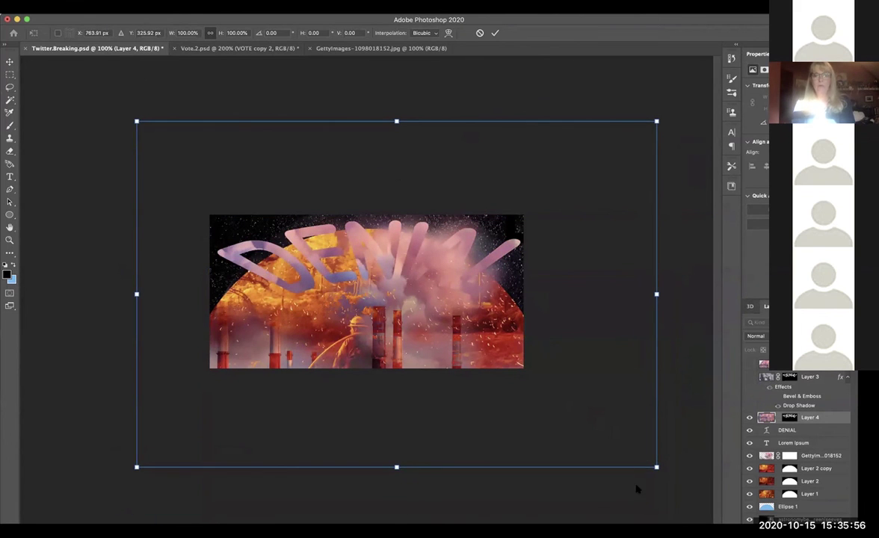
left_click_drag(657, 468, 569, 409)
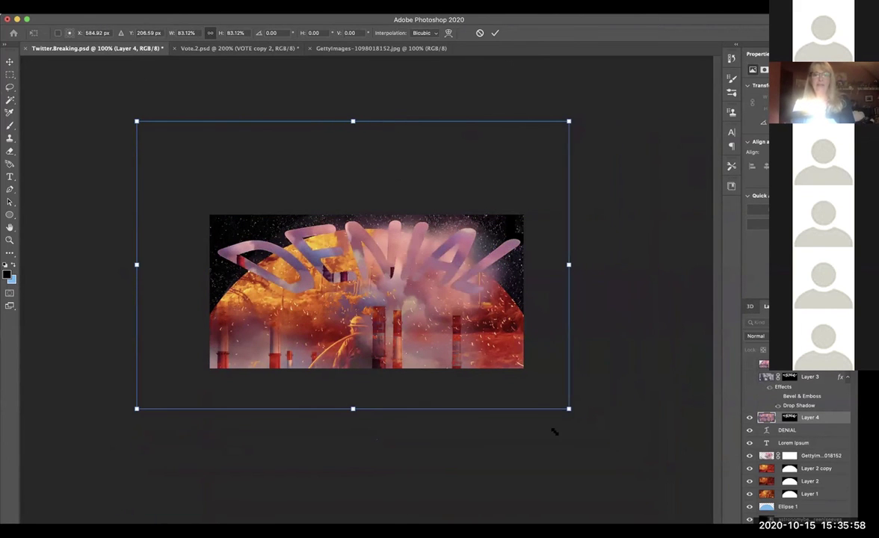
left_click_drag(128, 135, 190, 177)
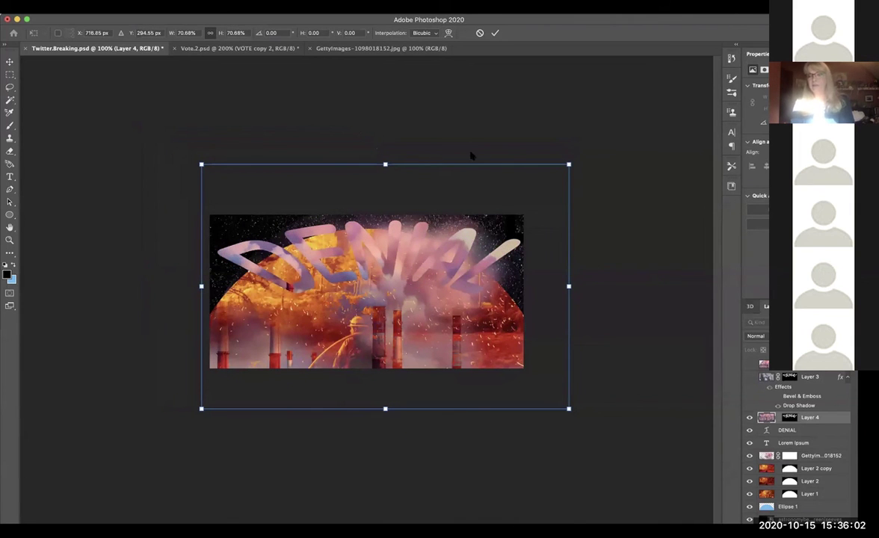
left_click_drag(568, 165, 543, 181)
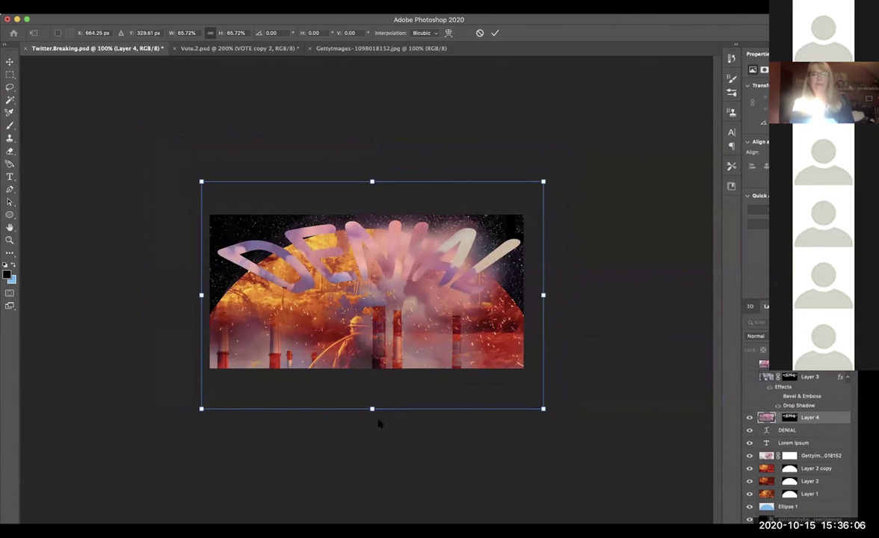
left_click_drag(372, 410, 371, 387)
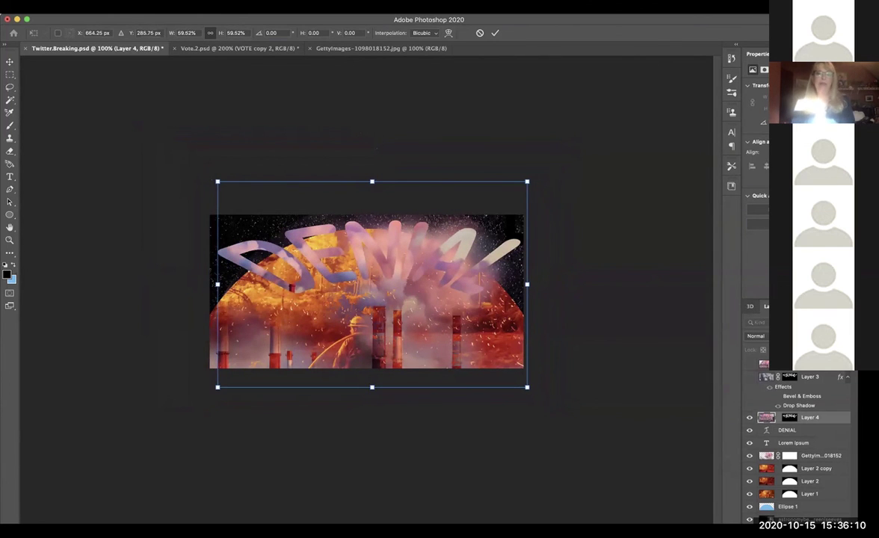
left_click_drag(527, 182, 585, 143)
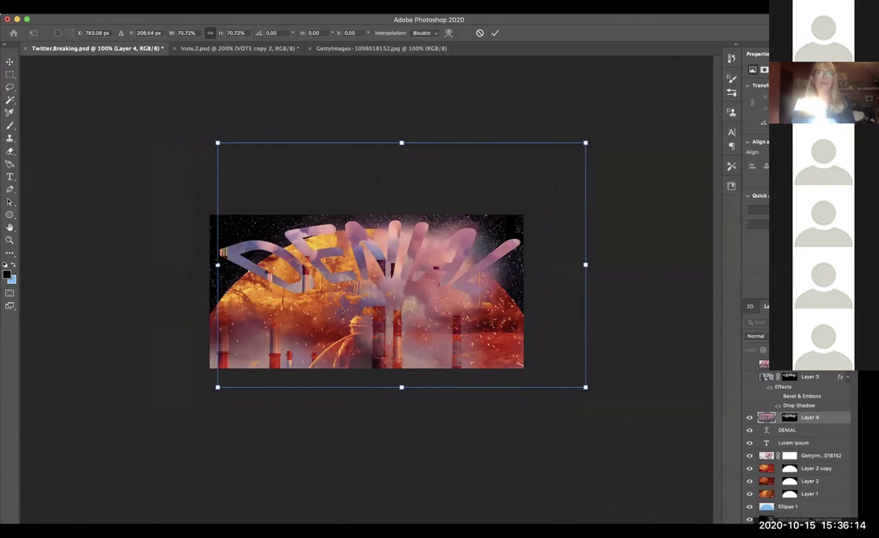
left_click_drag(217, 264, 185, 265)
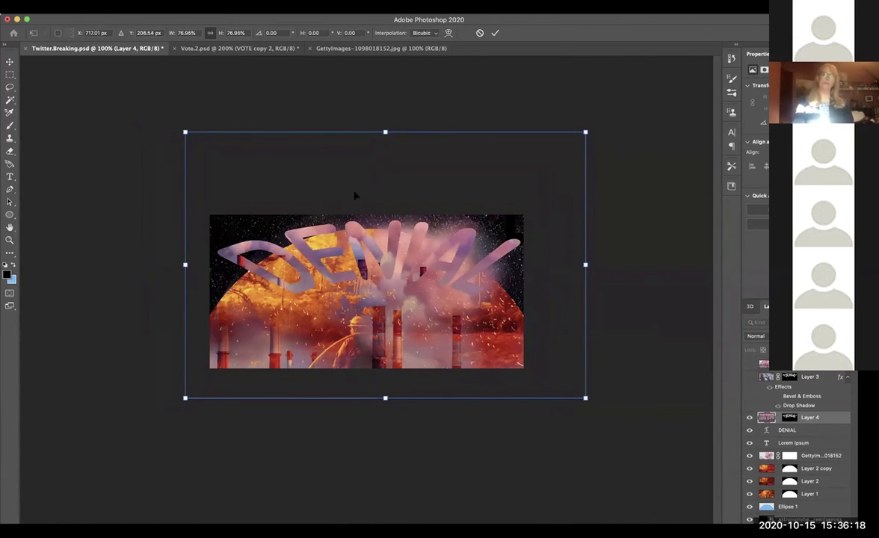
left_click_drag(425, 182, 426, 159)
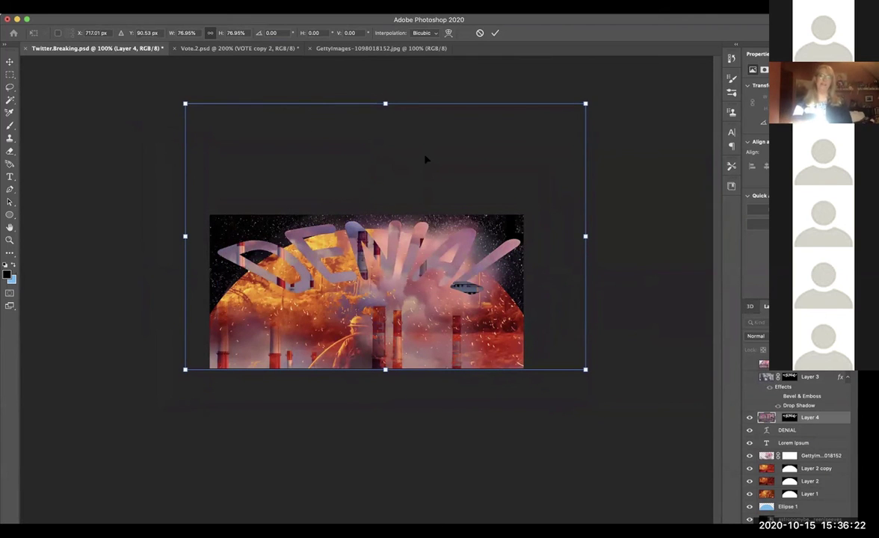
left_click_drag(452, 155, 479, 218)
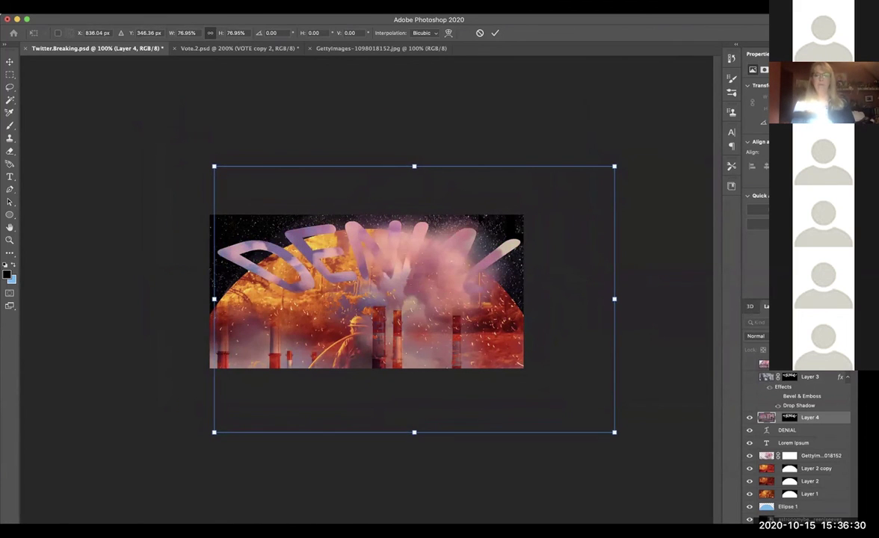
key("Return")
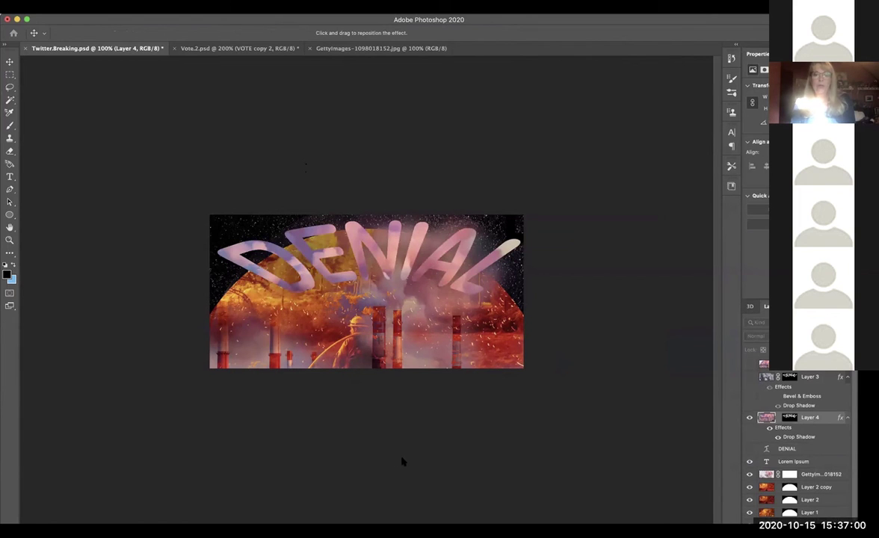
Apply a Drop Shadow effect to the photo-filled letters on Layer 4, with the DENIAL text layer hidden.
mouse_move(415, 461)
left_mouse_down()
mouse_move(426, 461)
mouse_move(408, 463)
mouse_move(420, 461)
left_mouse_up()
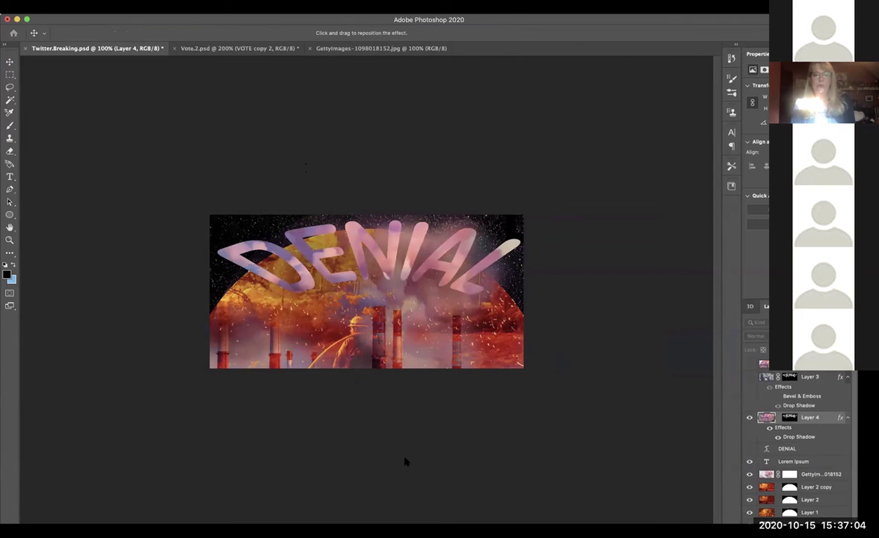
left_click_drag(412, 461, 423, 461)
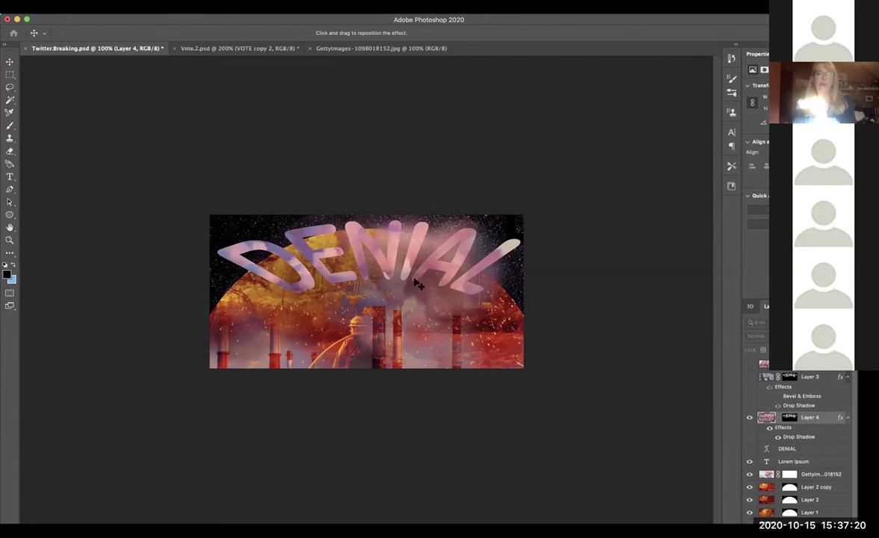
key("w")
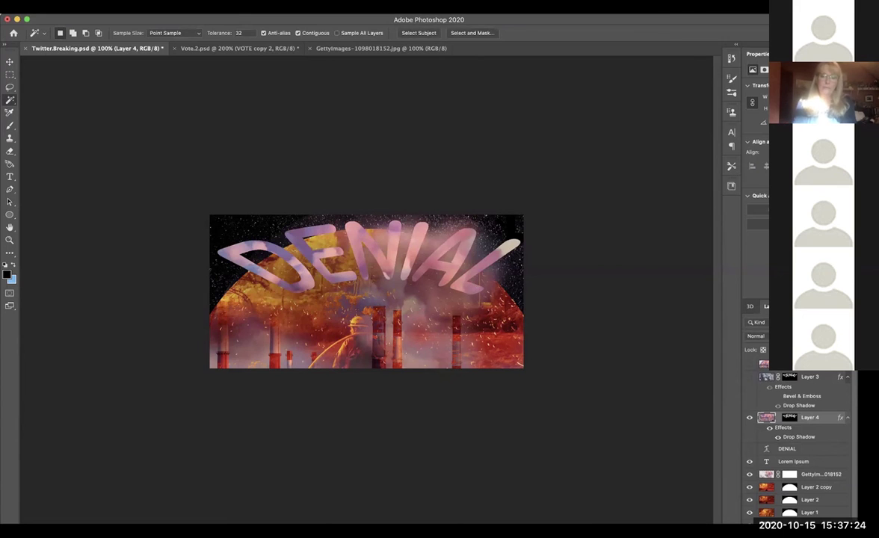
Shift the colours of the photo in the Layer 4 letters from pink and purple toward orange and yellow.
key("super+equal")
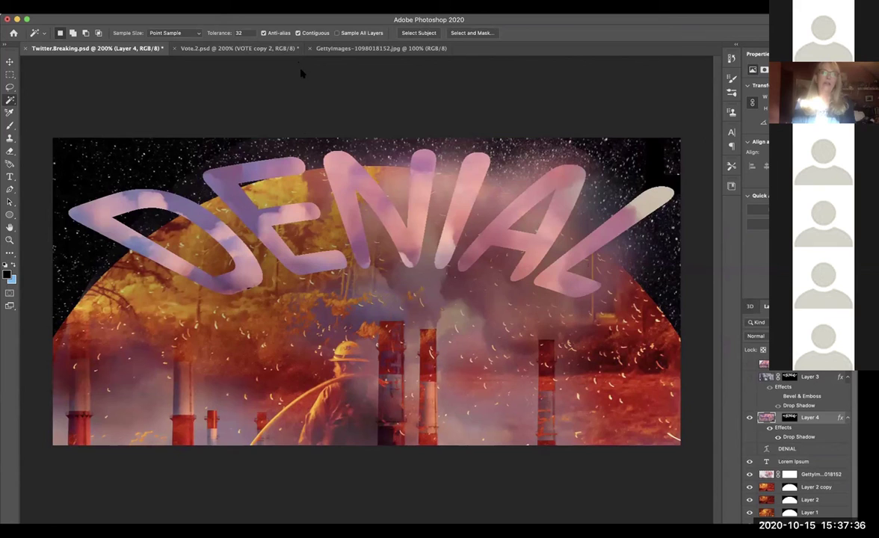
key("i")
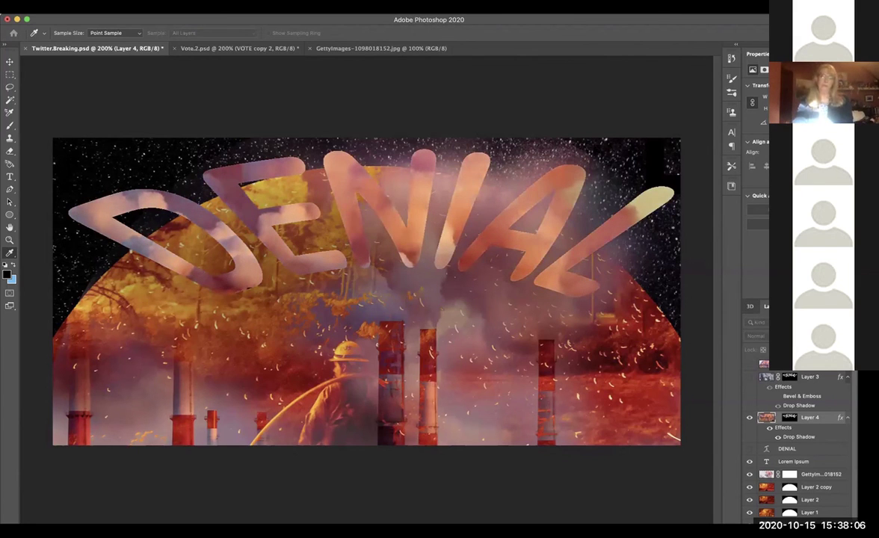
key("w")
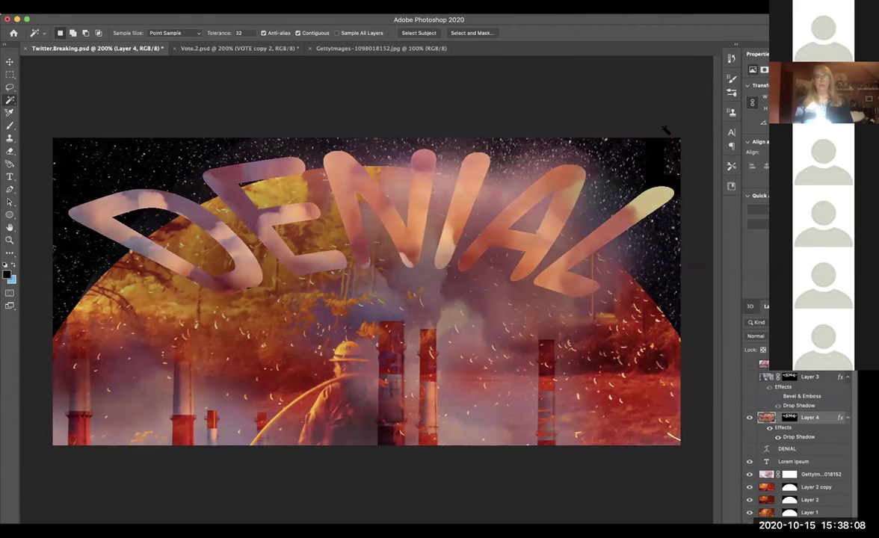
key("super+minus")
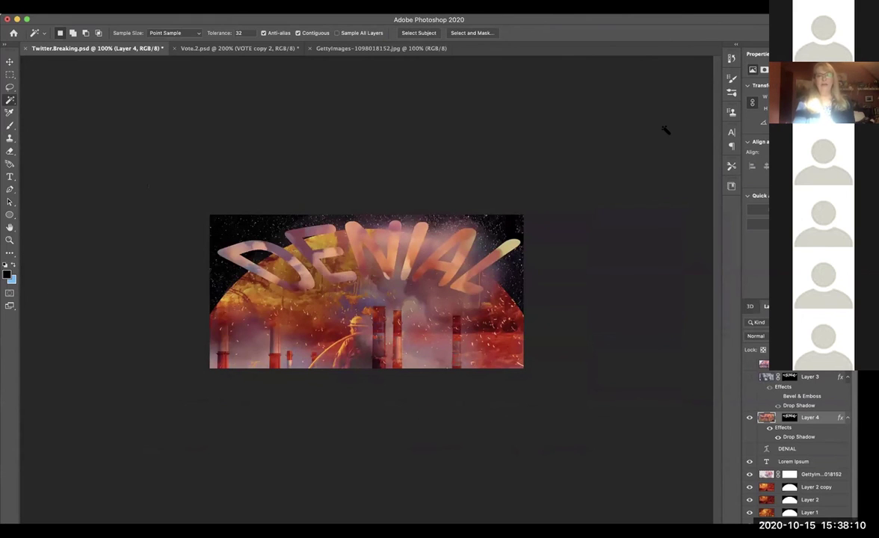
key("super+plus")
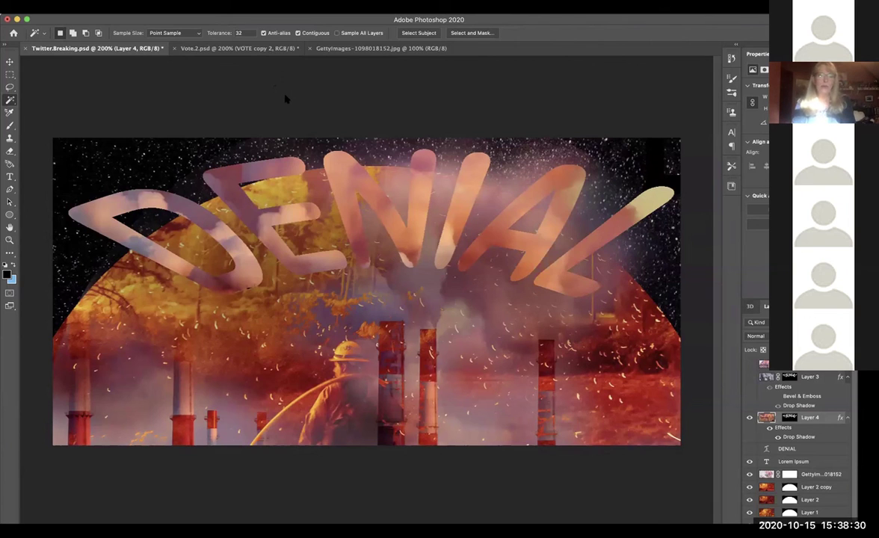
Add a Bevel & Emboss effect to Layer 4, comparing its bevel styles before keeping a rounded bevel inside the letters.
key("h")
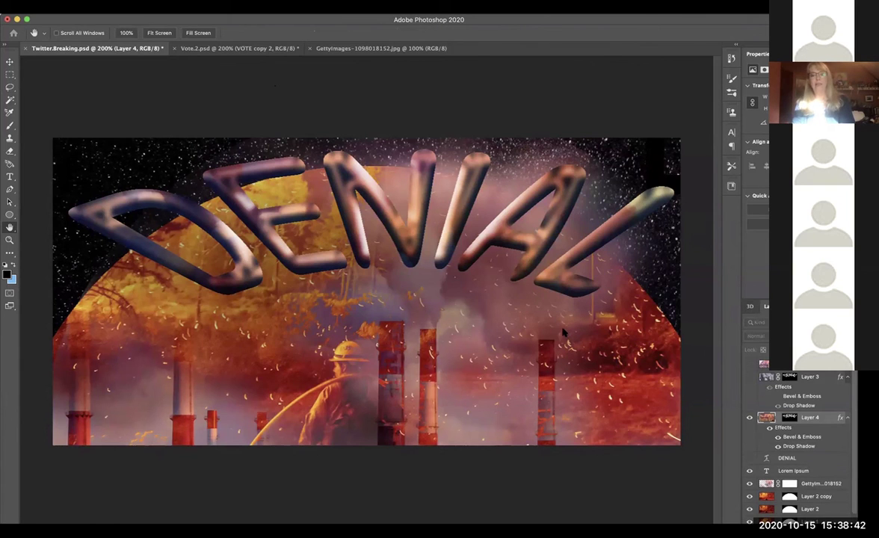
key("ctrl+z")
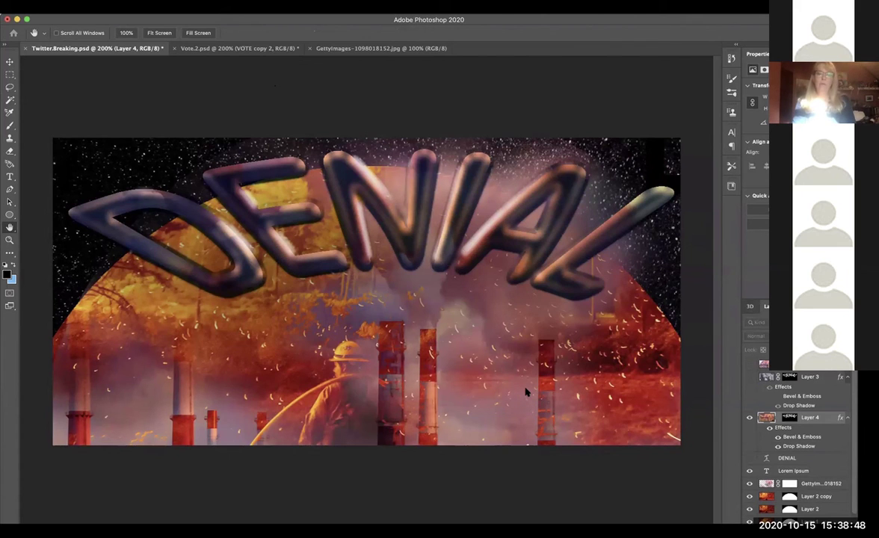
key("ctrl+shift+z")
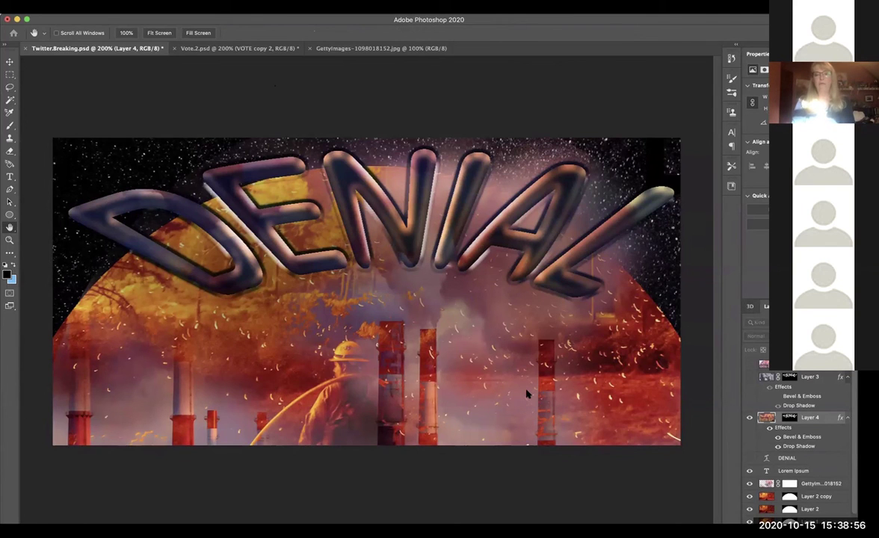
key("ctrl+z")
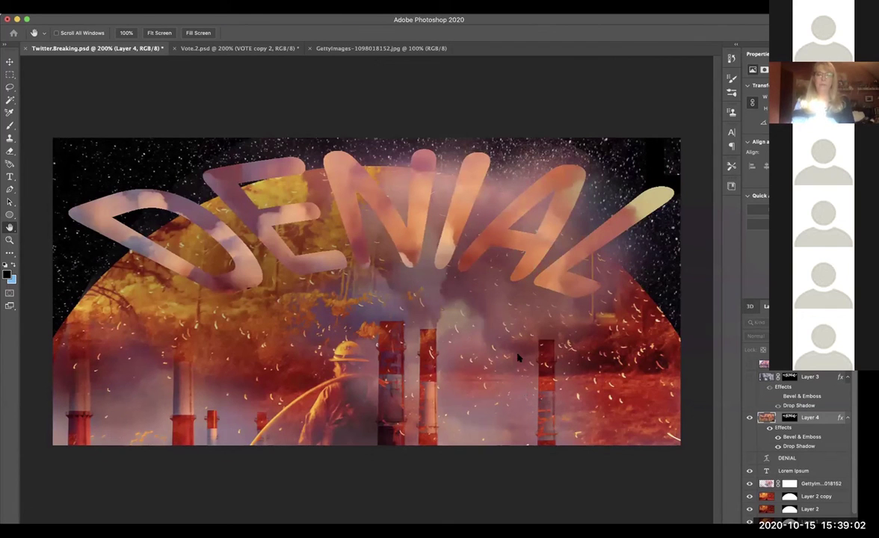
key("ctrl+shift+z")
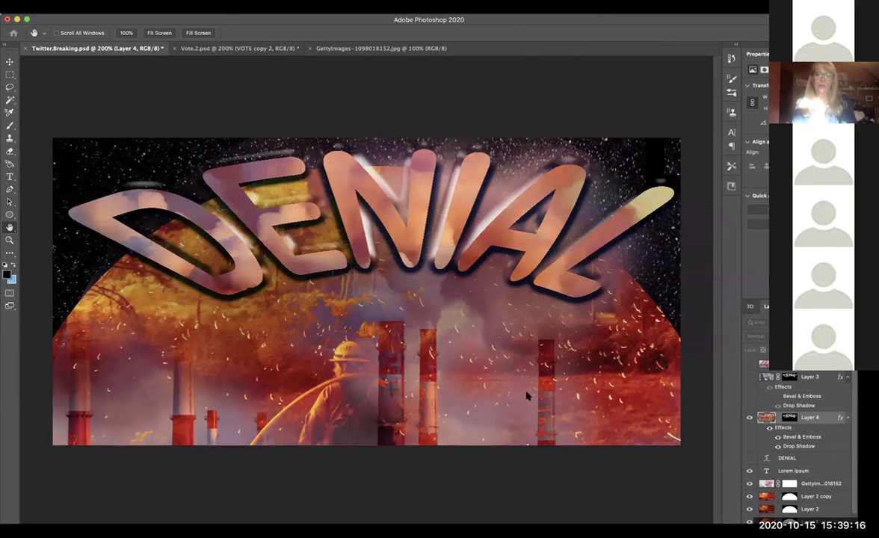
key("ctrl+z")
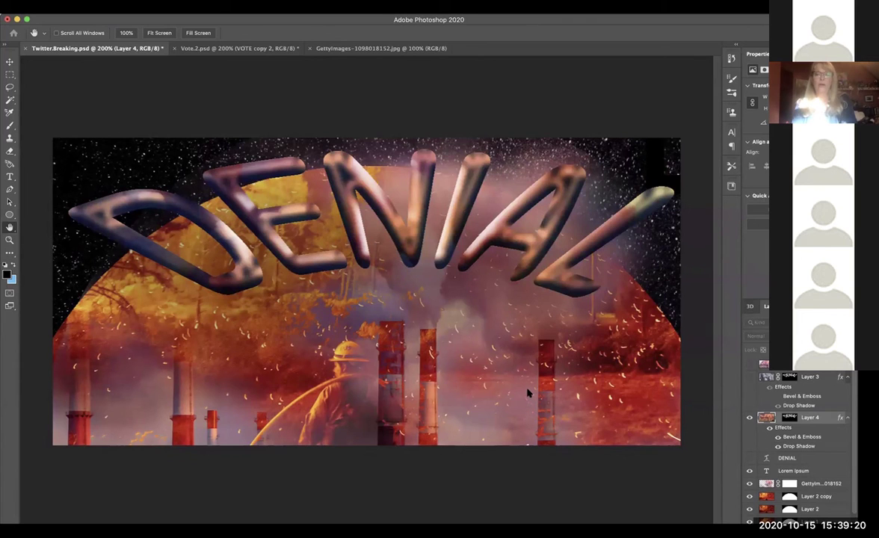
key("ctrl+z")
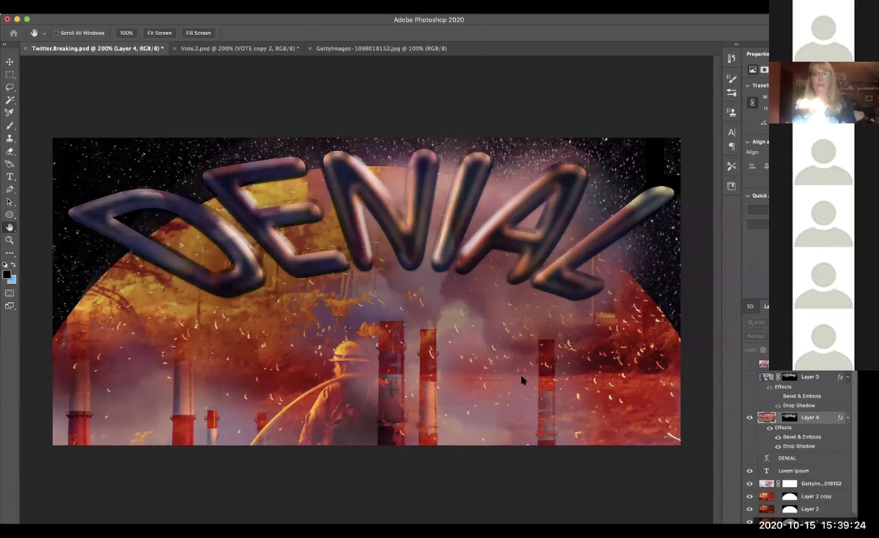
key("ctrl+shift+z")
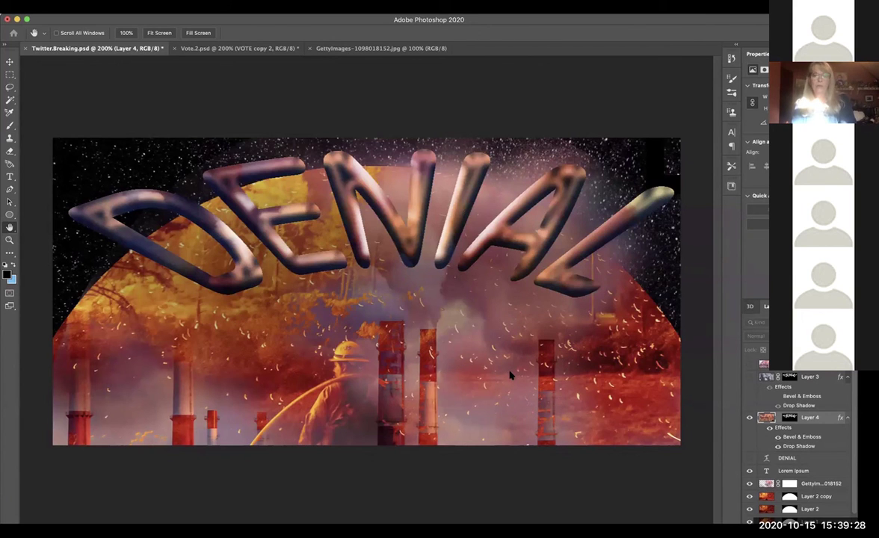
key("w")
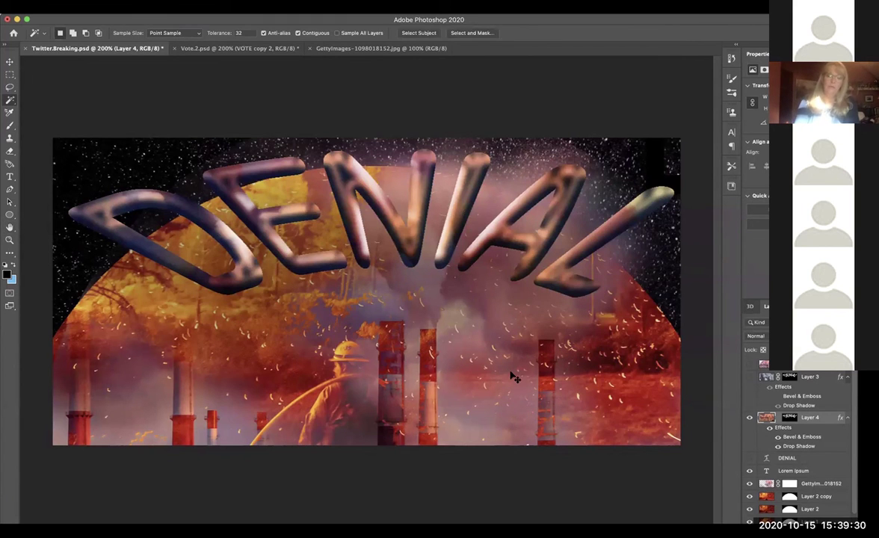
Make the Layer 4 letters partly transparent and set the layer's blend mode to Linear Light.
key("ctrl+minus")
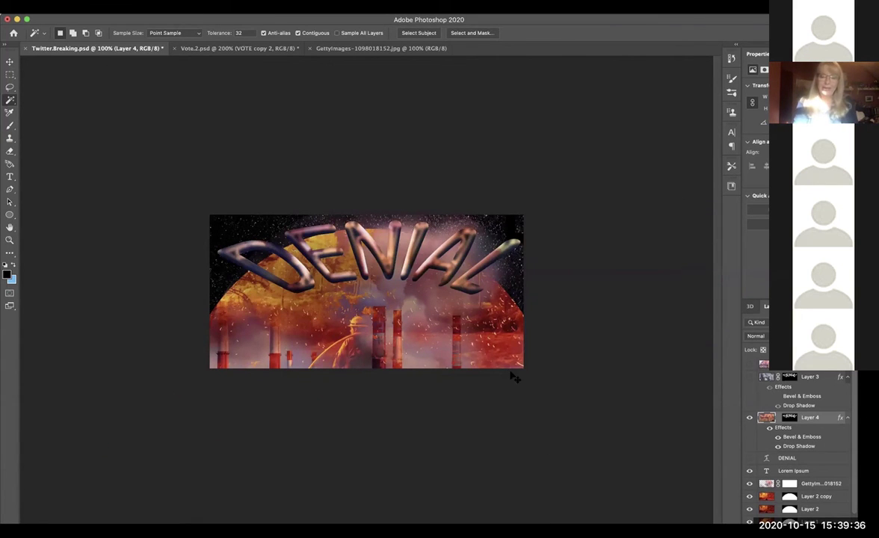
key("ctrl+plus")
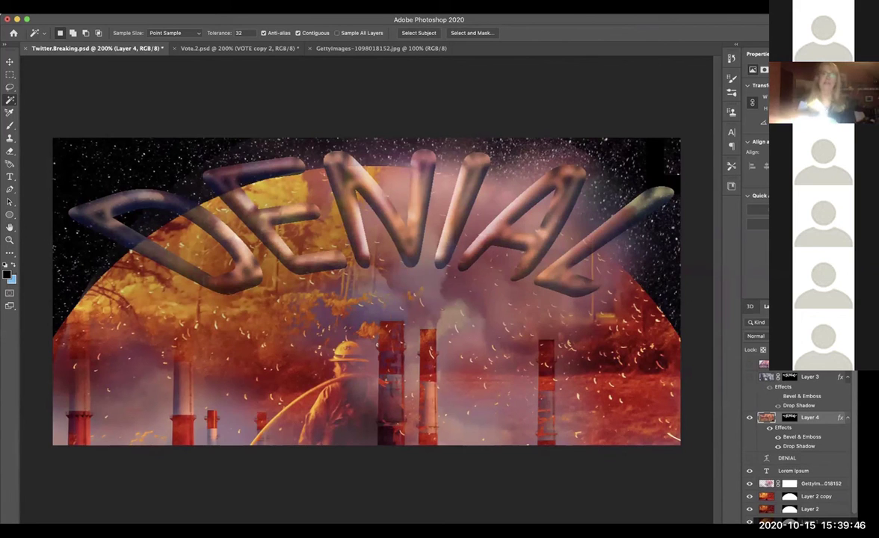
key("super+minus")
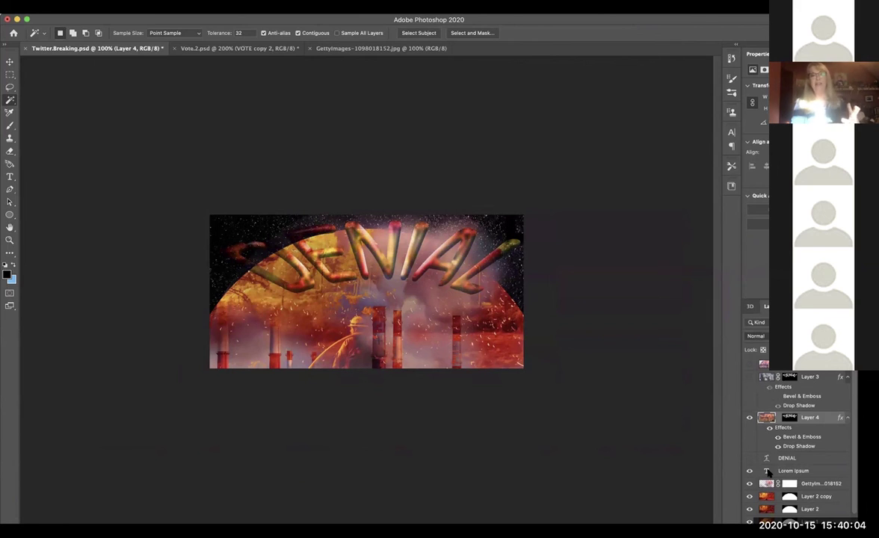
key("alt+shift+j")
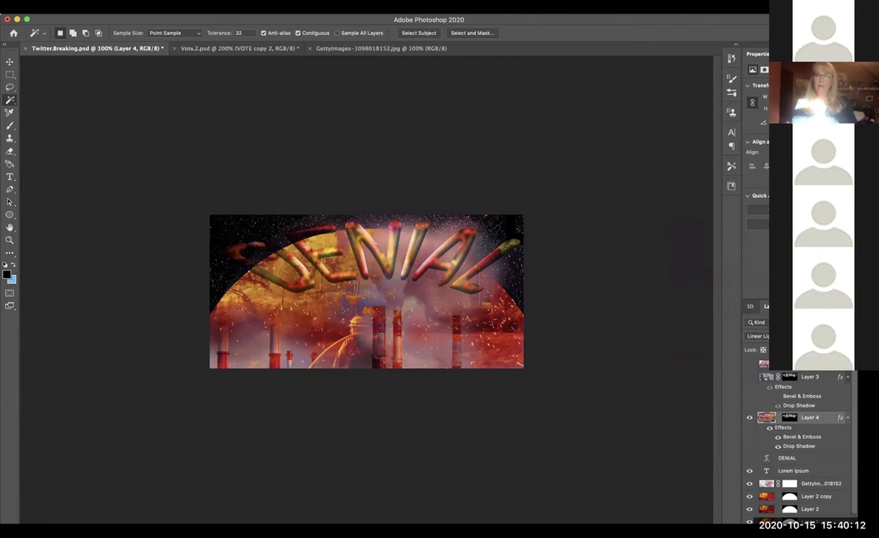
Duplicate Layer 4 and set the copy's blend mode to Normal, leaving no pixels selected.
key("super+j")
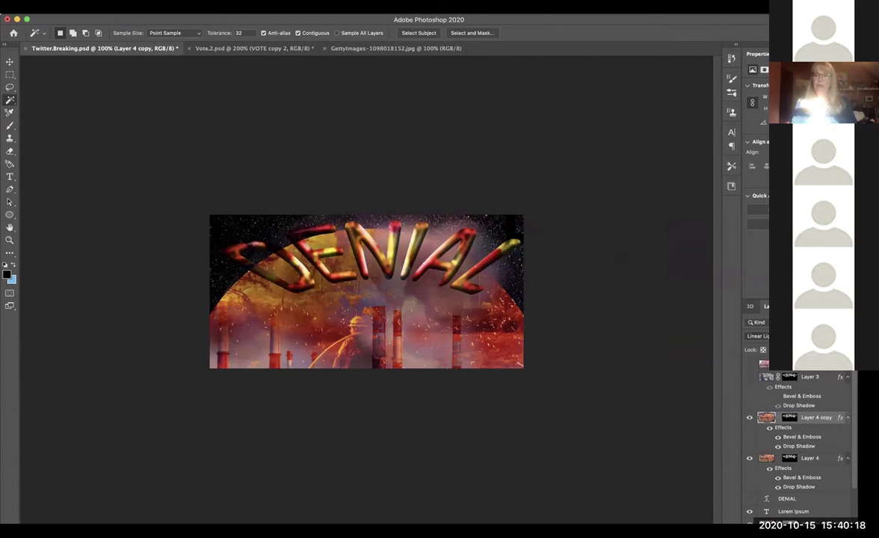
key("alt+shift+n")
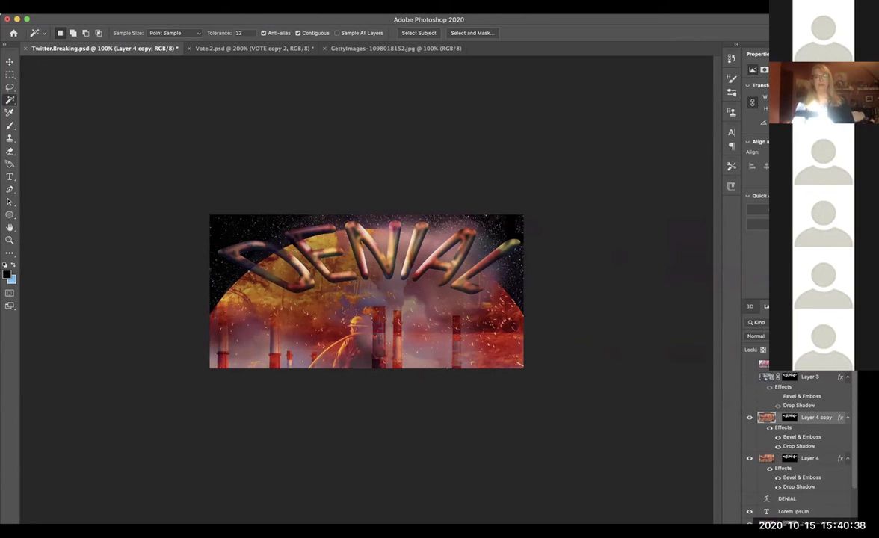
left_click(270, 226)
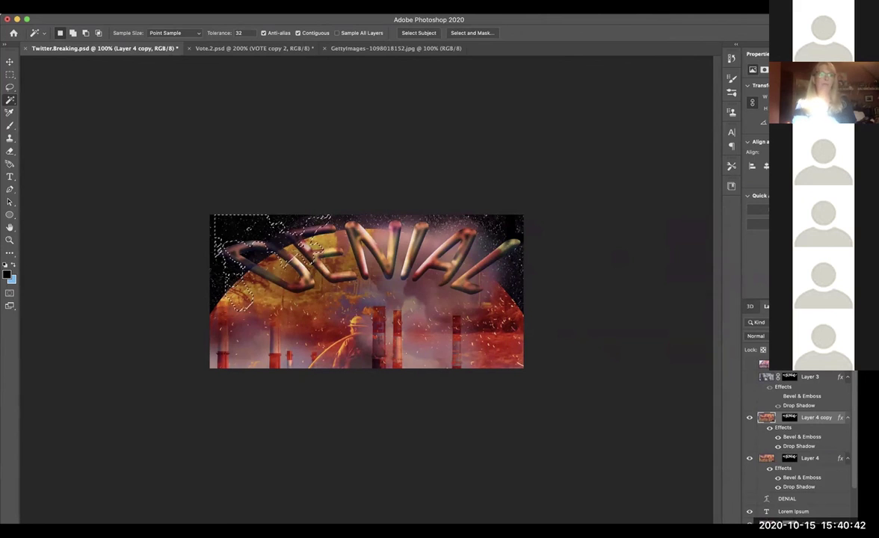
left_click(9, 63)
key("super+d")
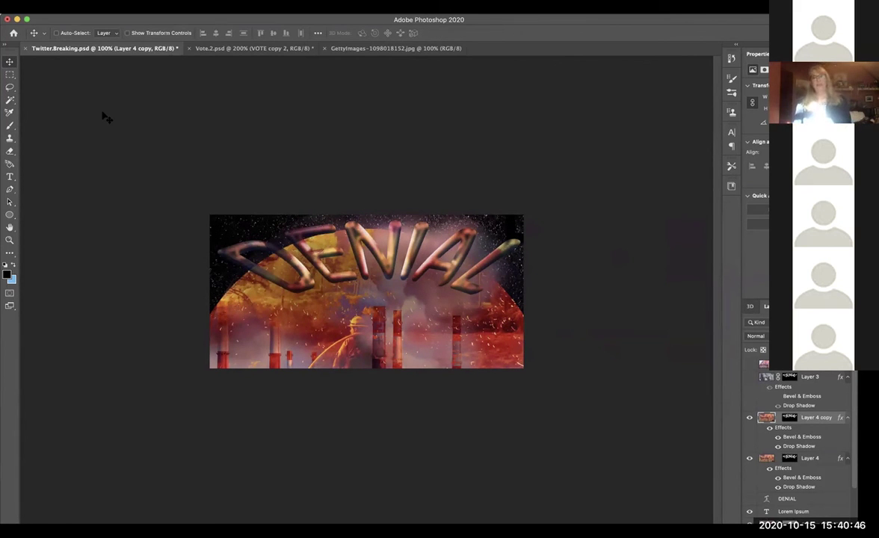